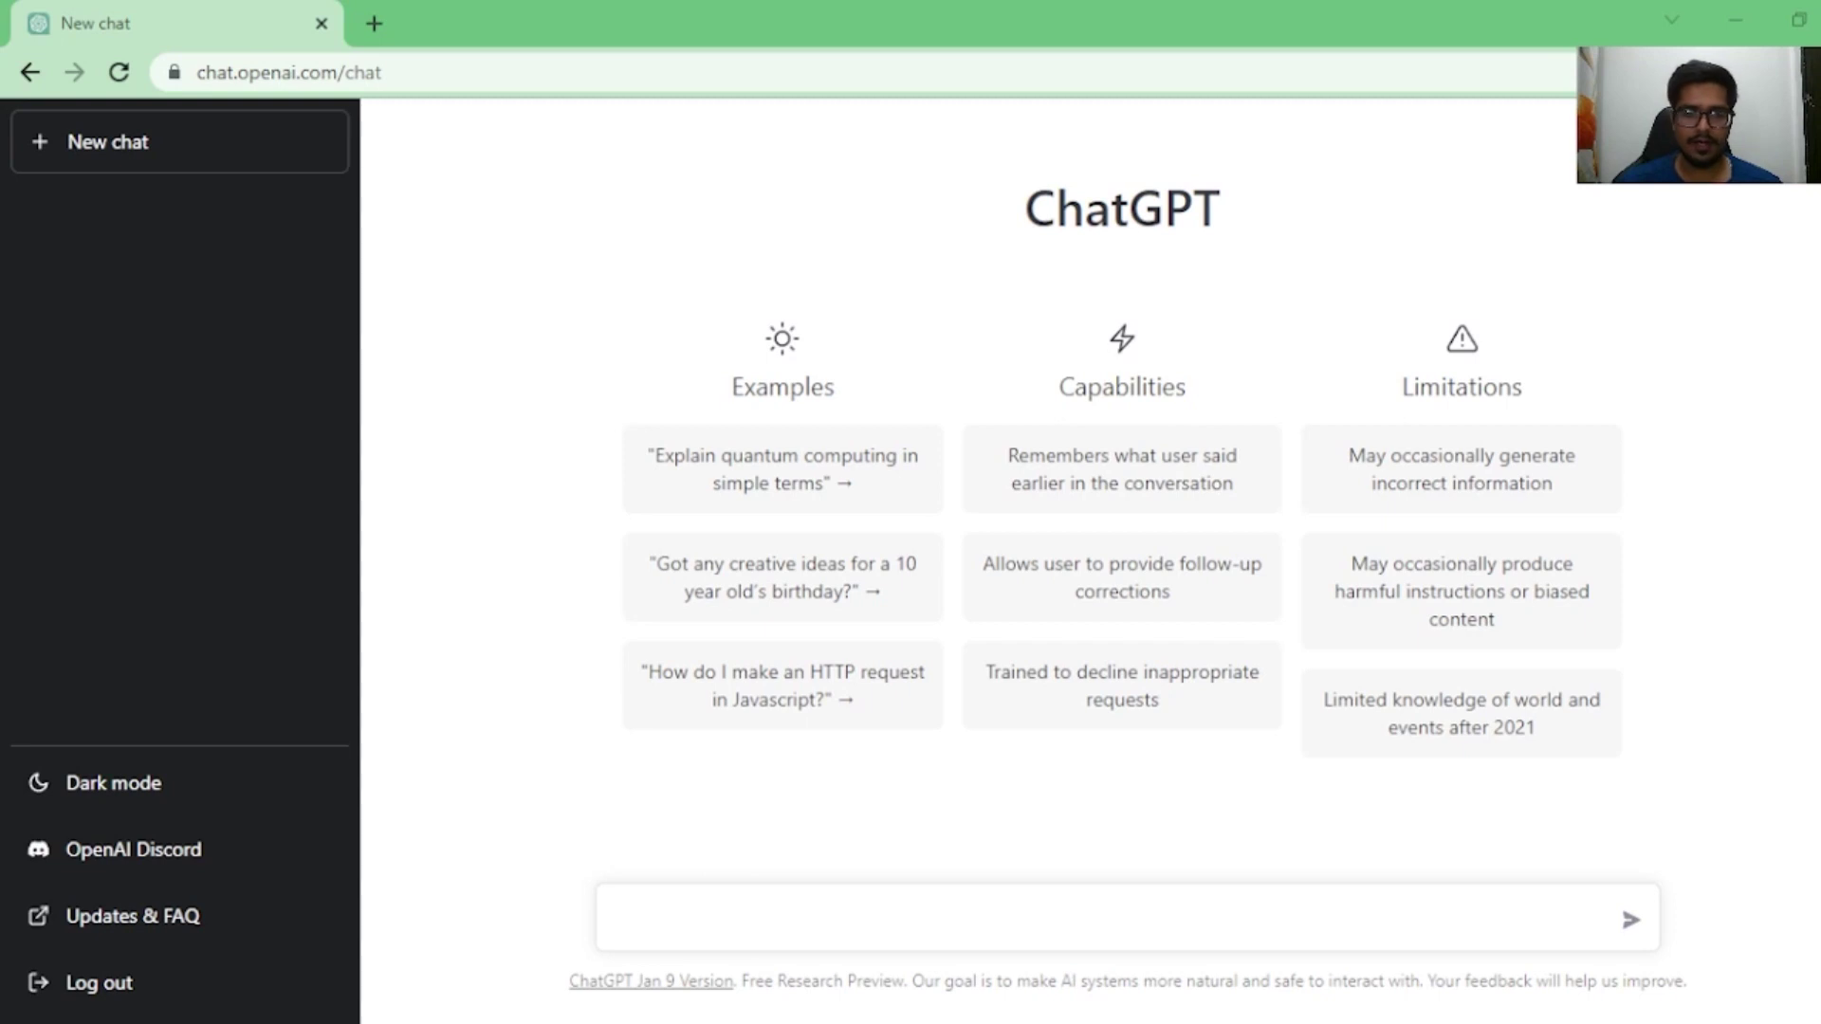
# Step: Submit a prompt to act as recruiter for Microsoft's head of Product, requiring 10 years' product management and 7 years' AI experience, asking about candidates and CV content
pyautogui.click(793, 926)
pyautogui.write('Act like the recruiter of the job. The job is for the head of Product at Microsoft, requires you to have 10 years experience in Product Management. It requires you to know AI and have relevant experience of 7 years in it. What kind of candidates will you source? what kind of things should be in my CV?')
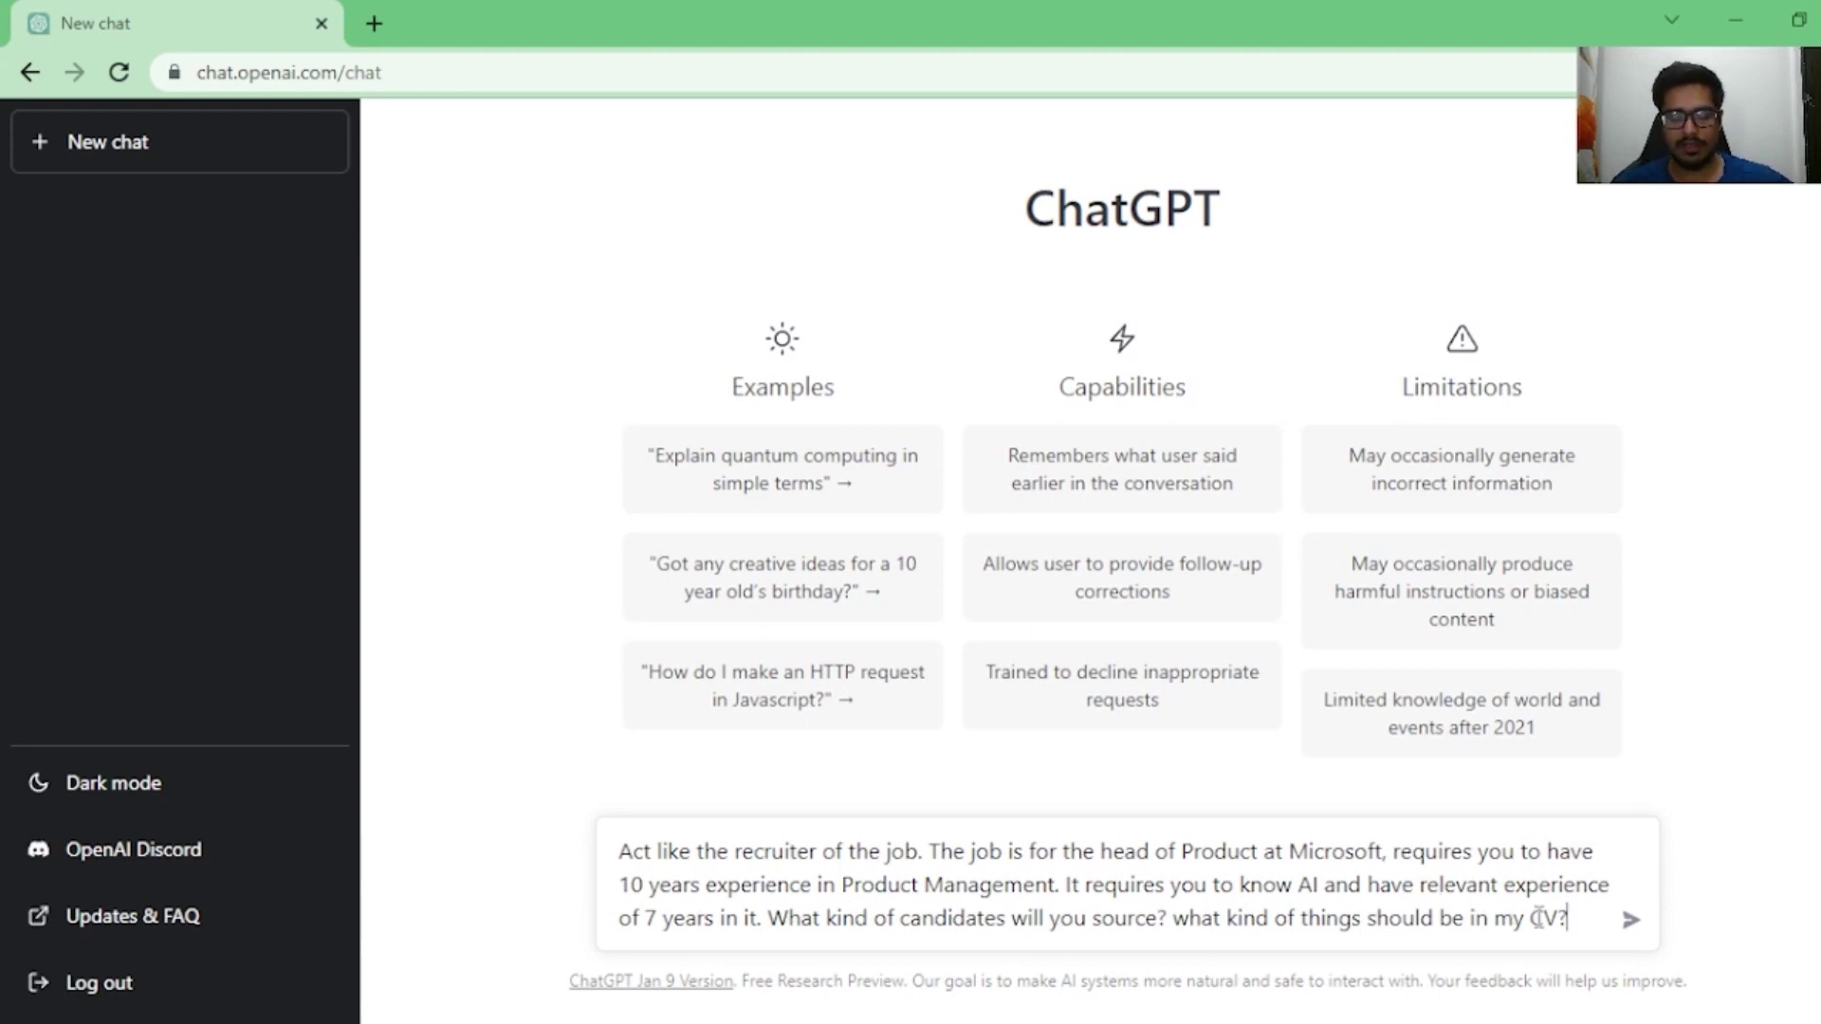
pyautogui.press('Return')
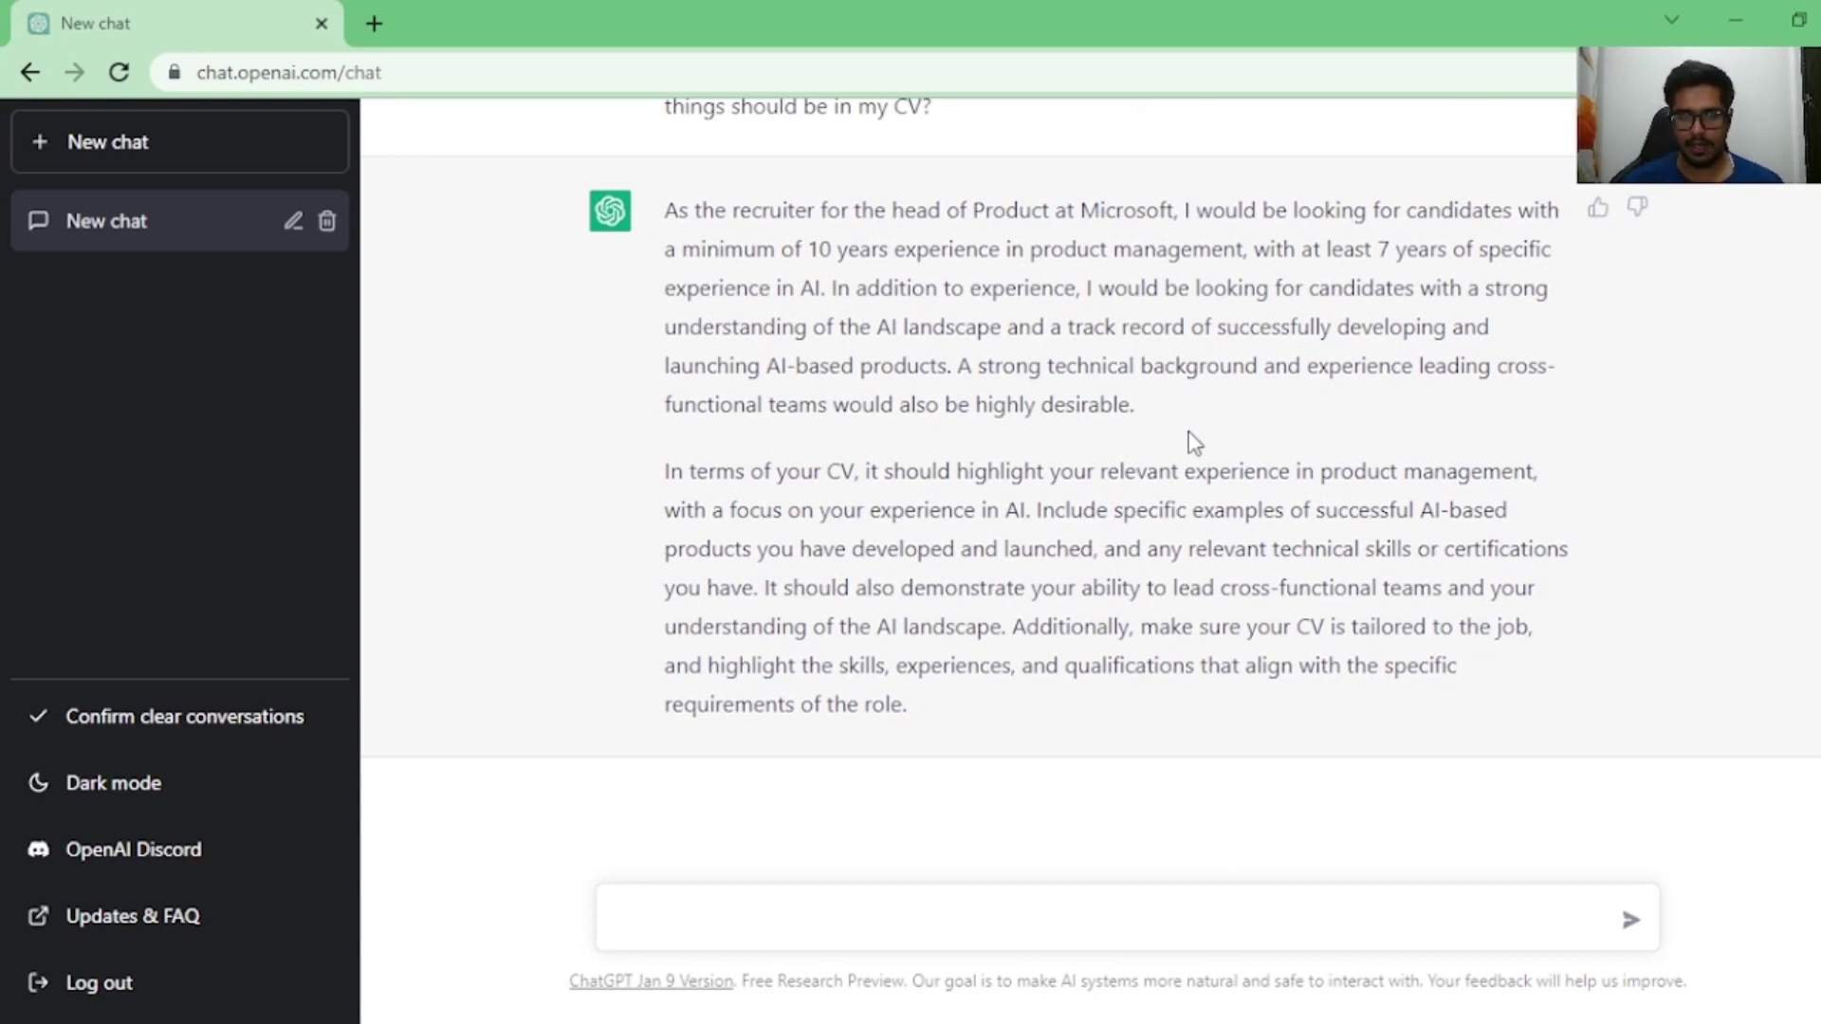
# Step: Review the recruiter prompt by highlighting its role instruction and the start of its job description
pyautogui.scroll(2, 1187, 437)
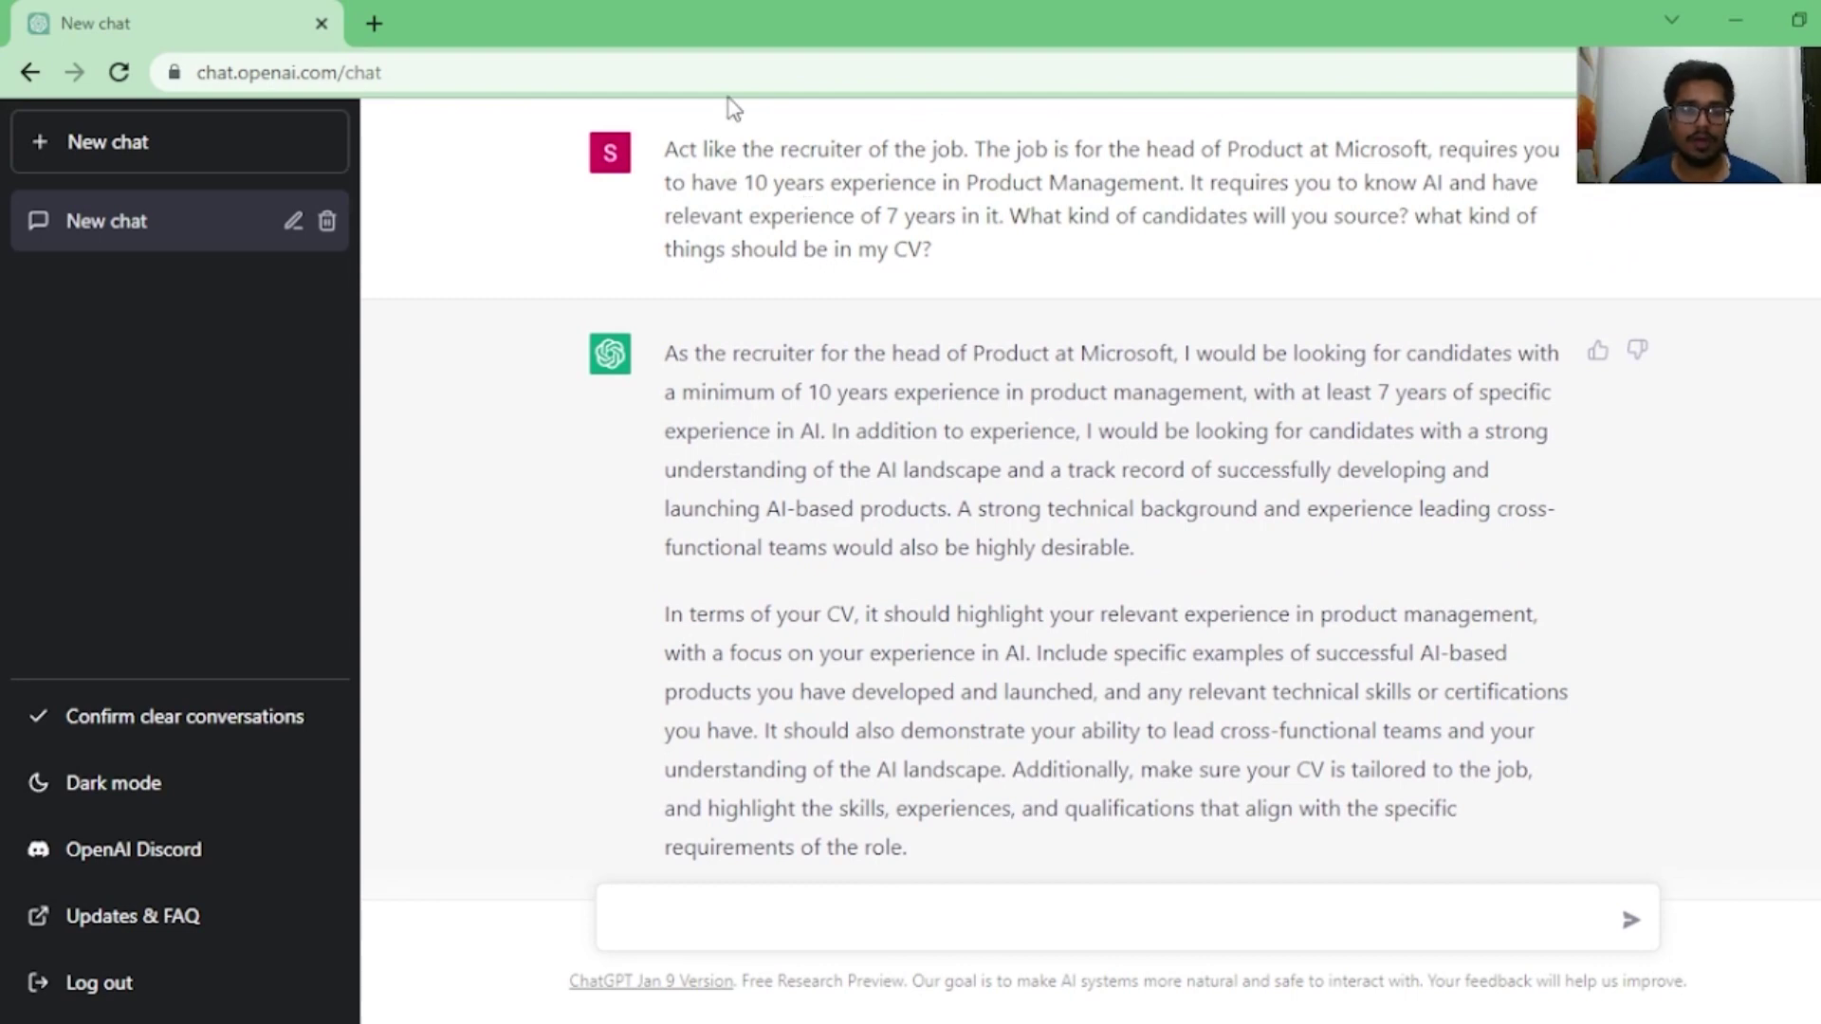
pyautogui.moveTo(668, 145); pyautogui.dragTo(965, 154)
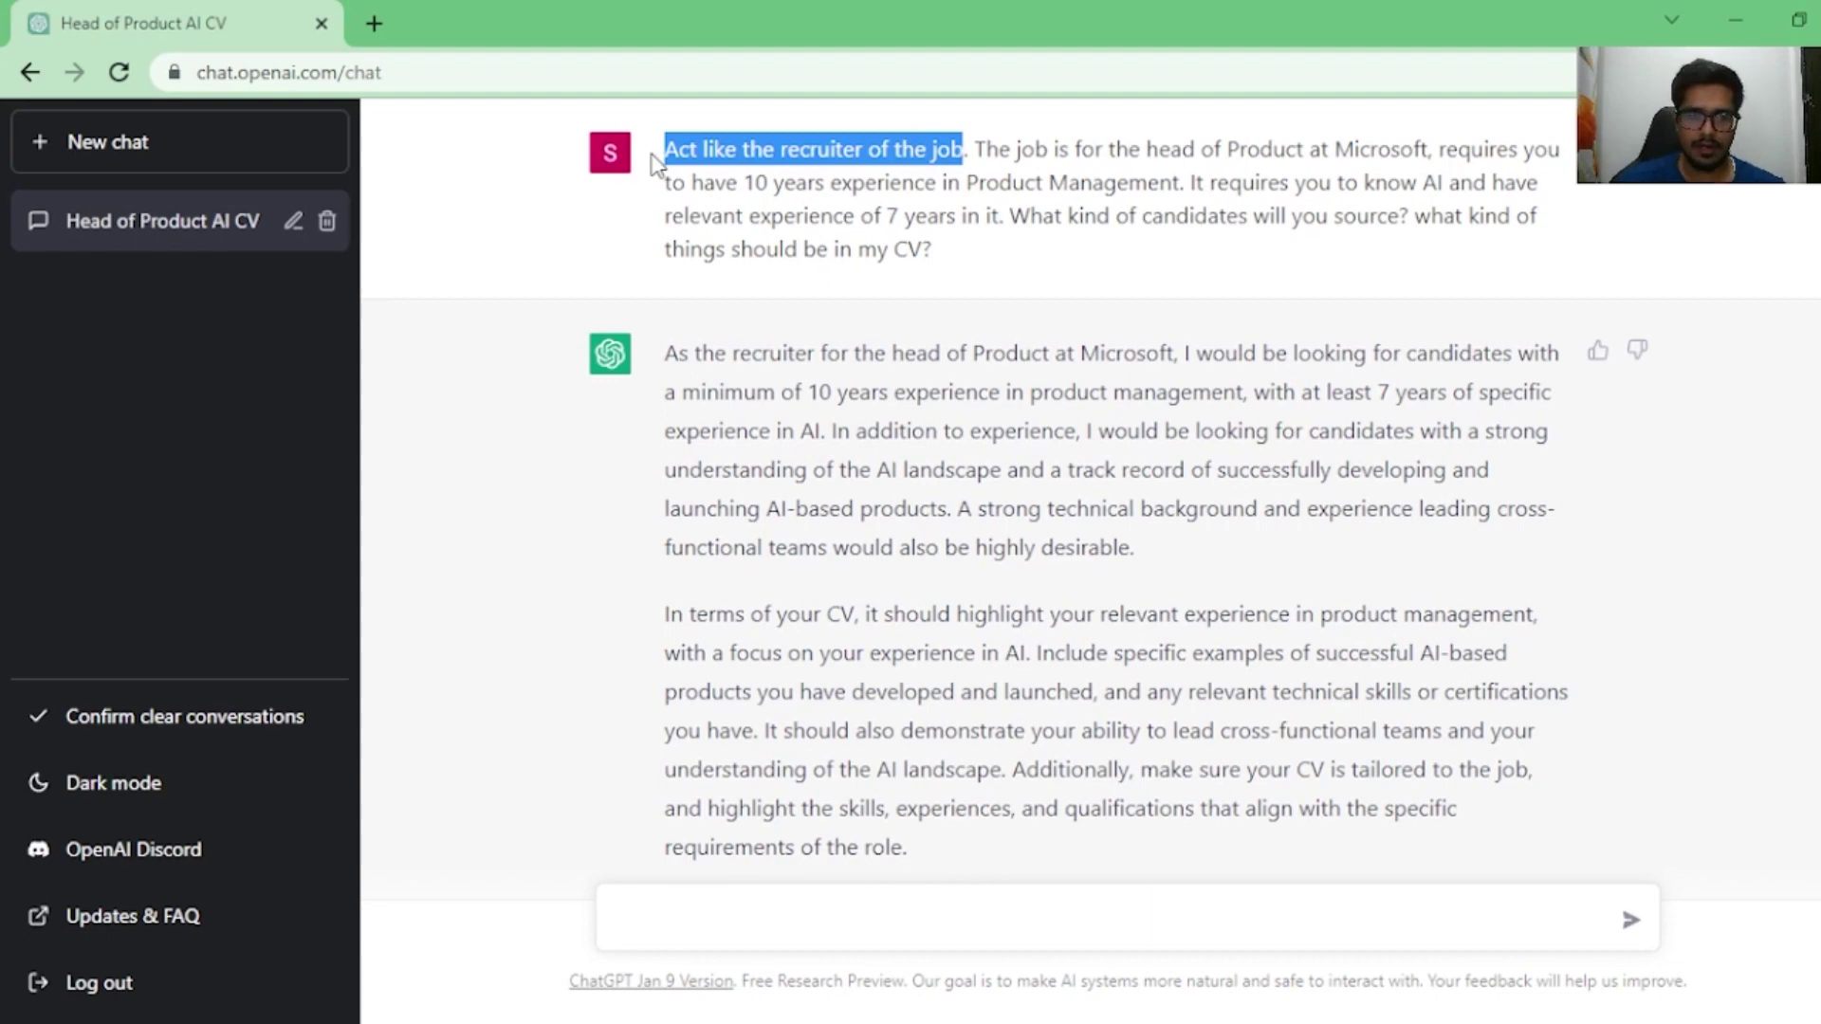
pyautogui.click(979, 149)
pyautogui.moveTo(978, 149); pyautogui.dragTo(1183, 149)
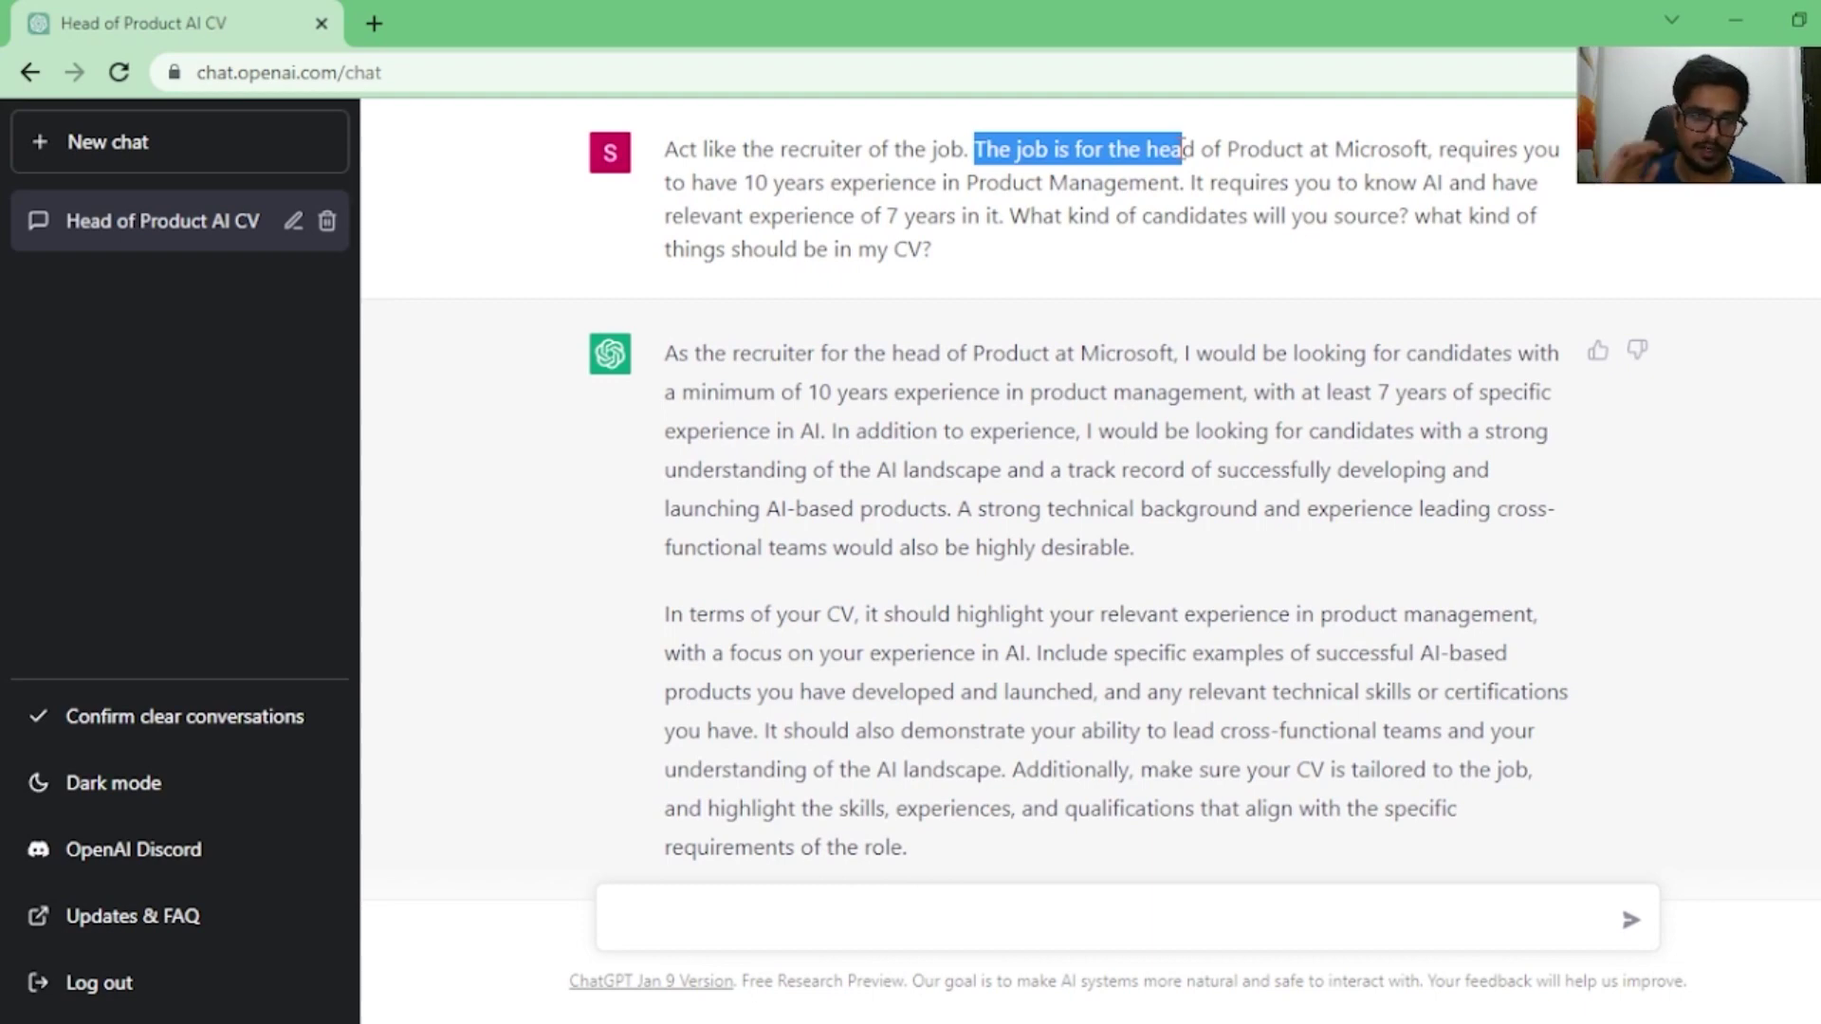
pyautogui.hotkey('alt', 'Tab')
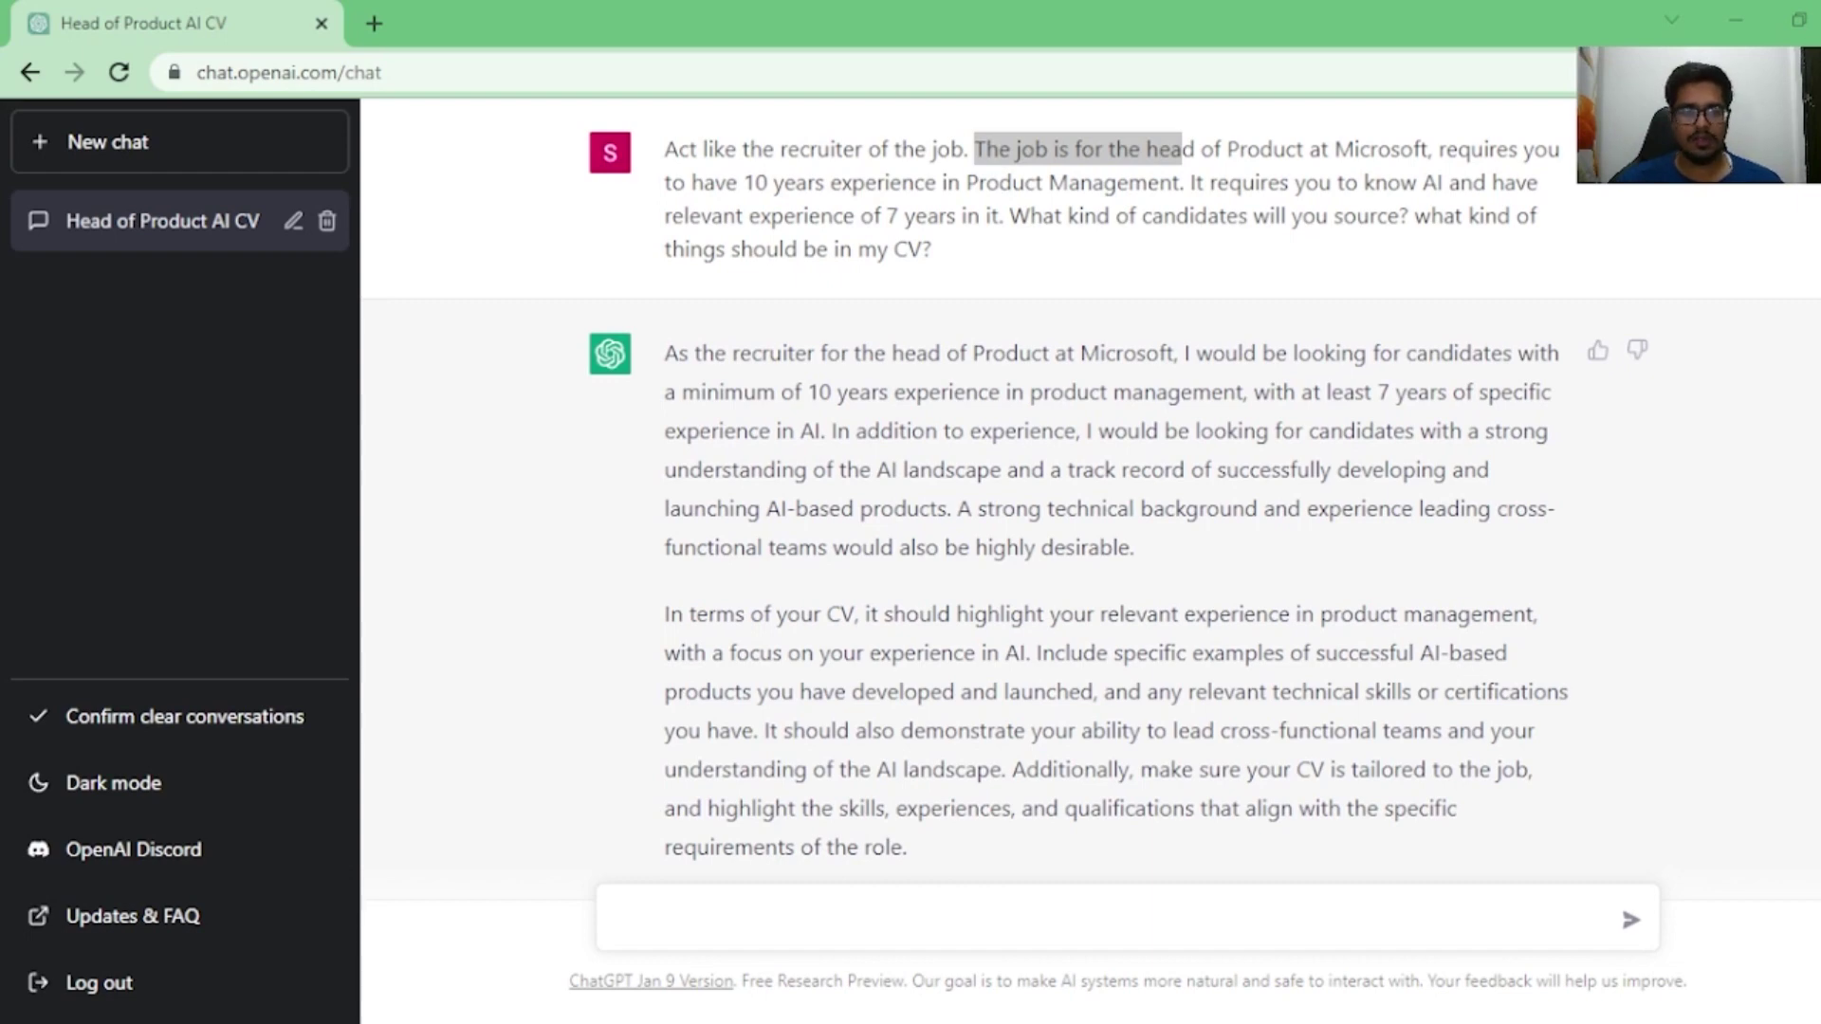
pyautogui.hotkey('alt', 'Tab')
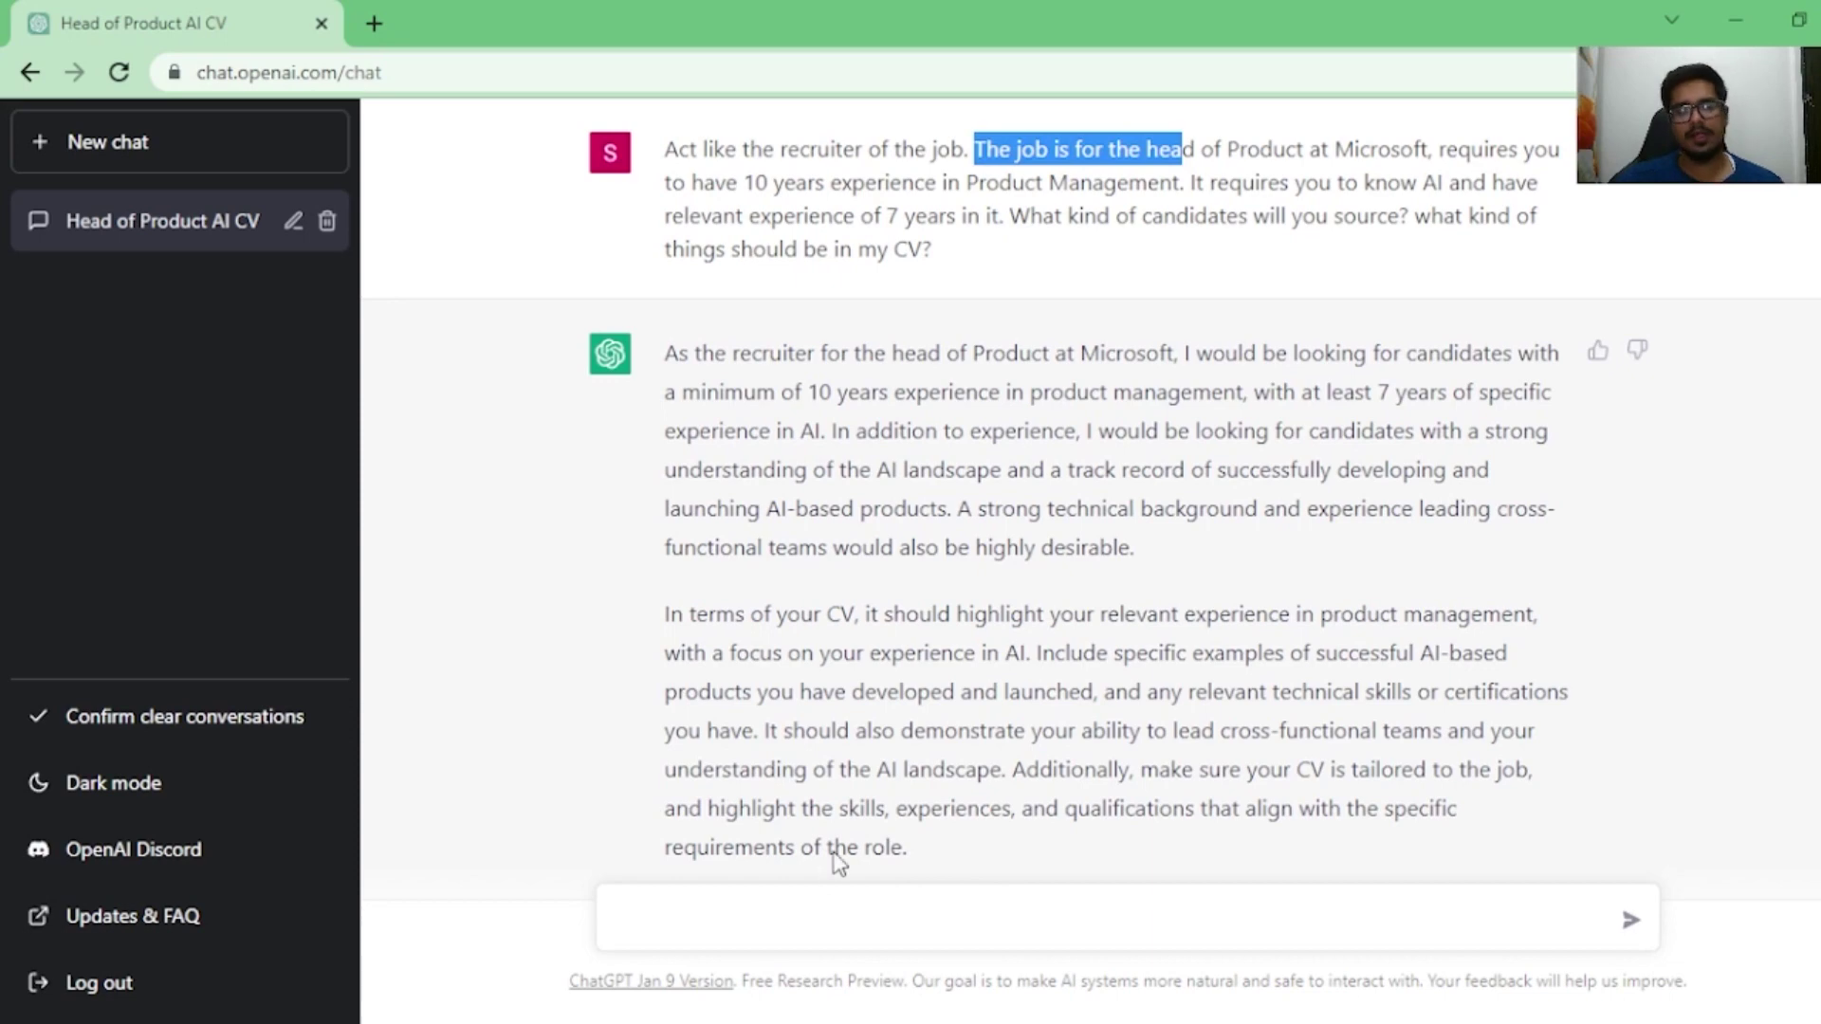
# Step: Submit a prompt to act as a Product Manager of YouTube and write a 1-page product summary for introducing ecommerce on YouTube
pyautogui.click(813, 913)
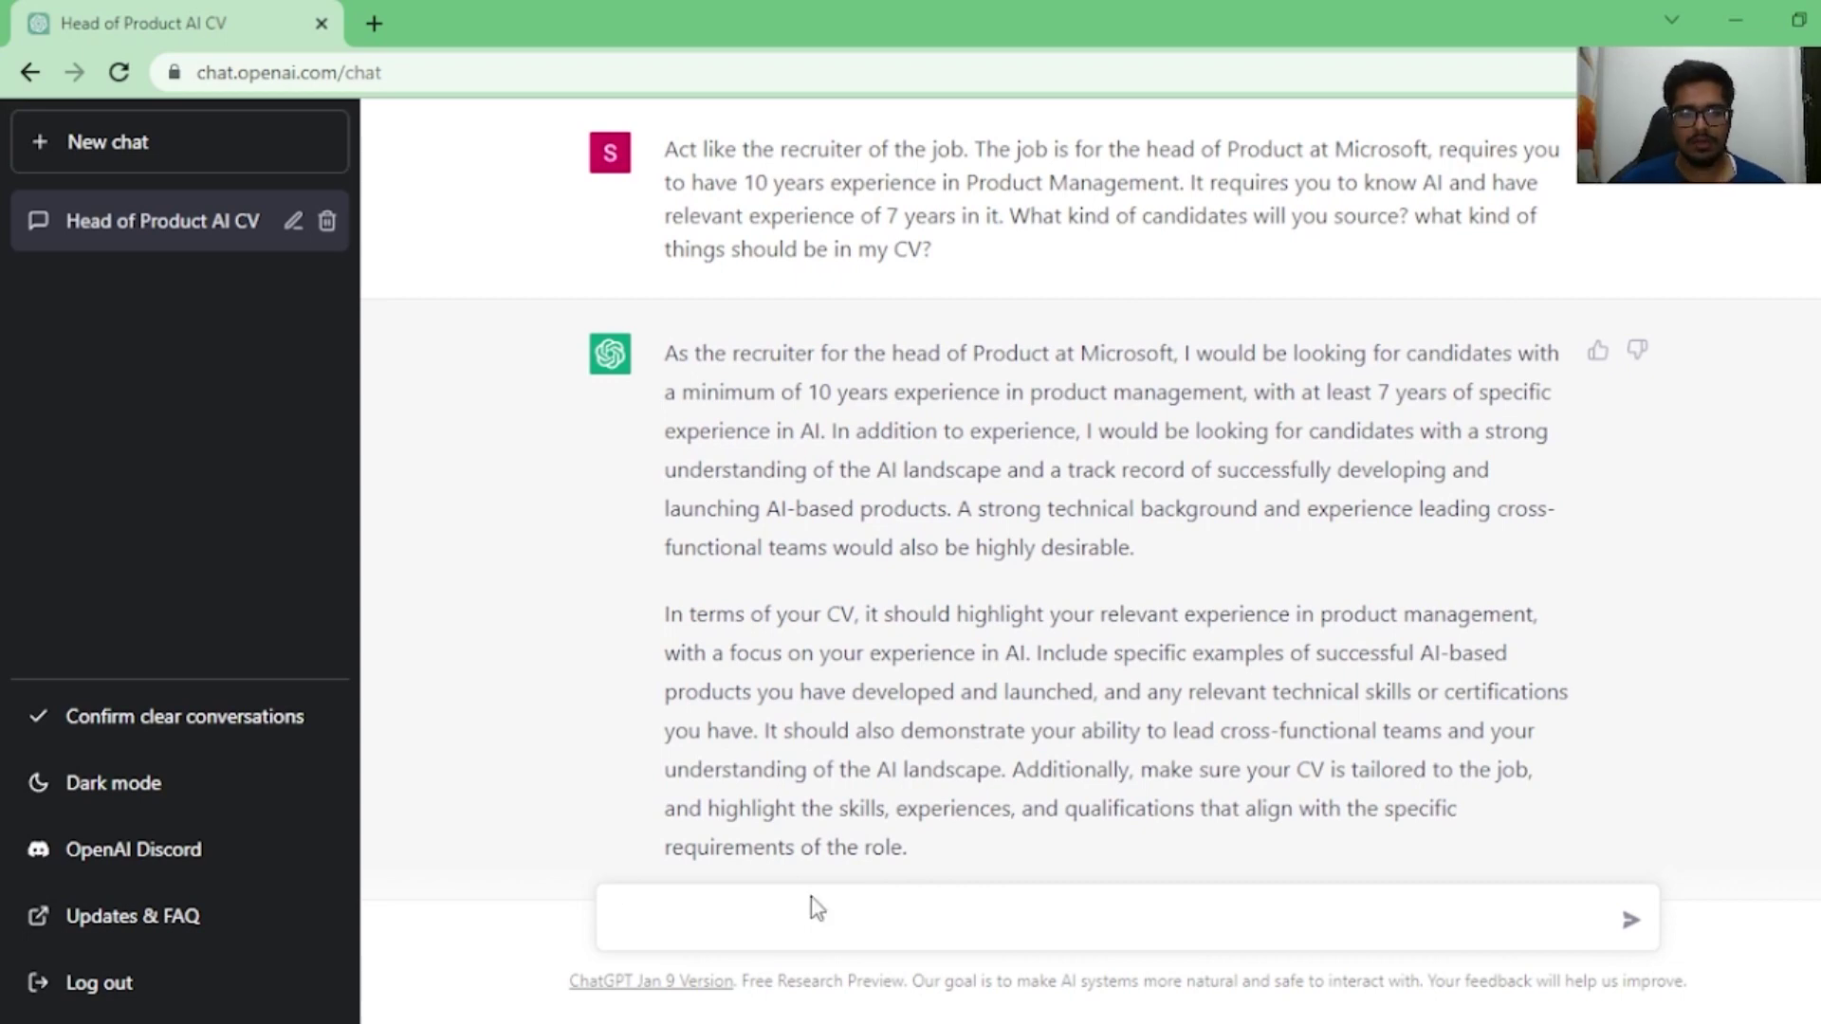
pyautogui.write('Act like you’re a Product Manager of YouTube, write a product 1 page summary for introducing ecommerce on YouTube')
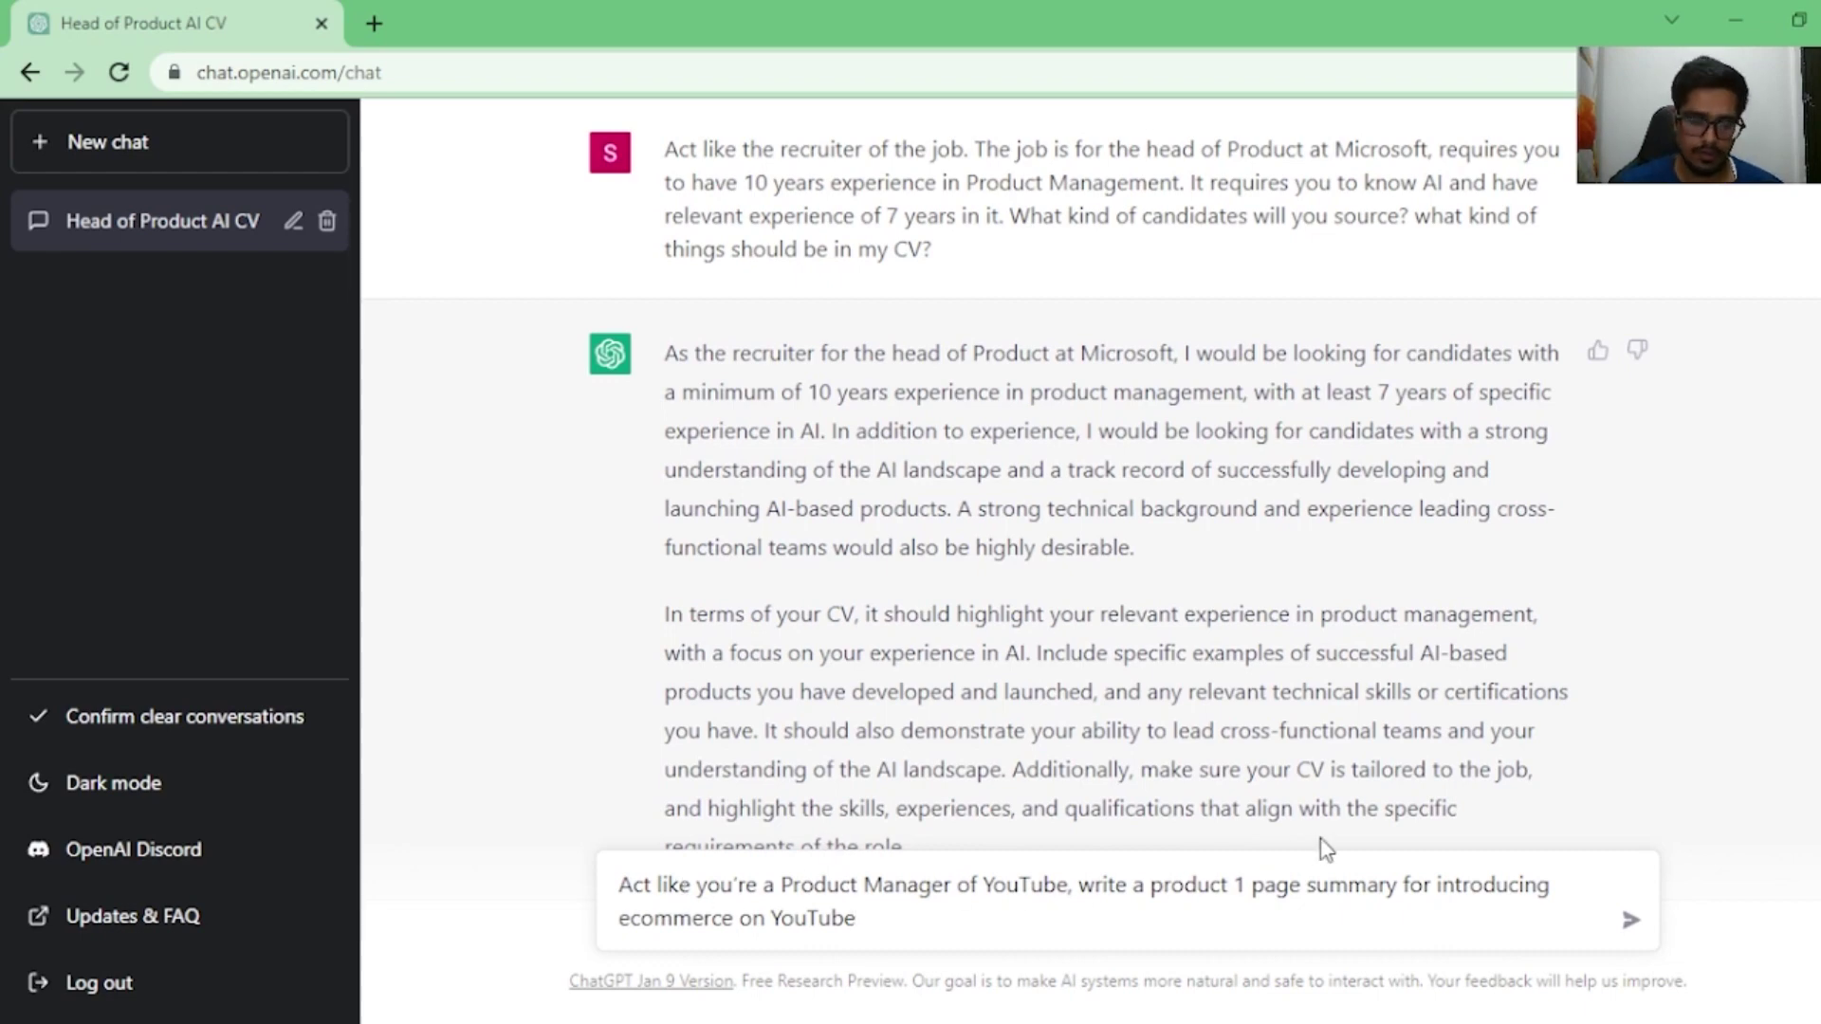
pyautogui.press('Return')
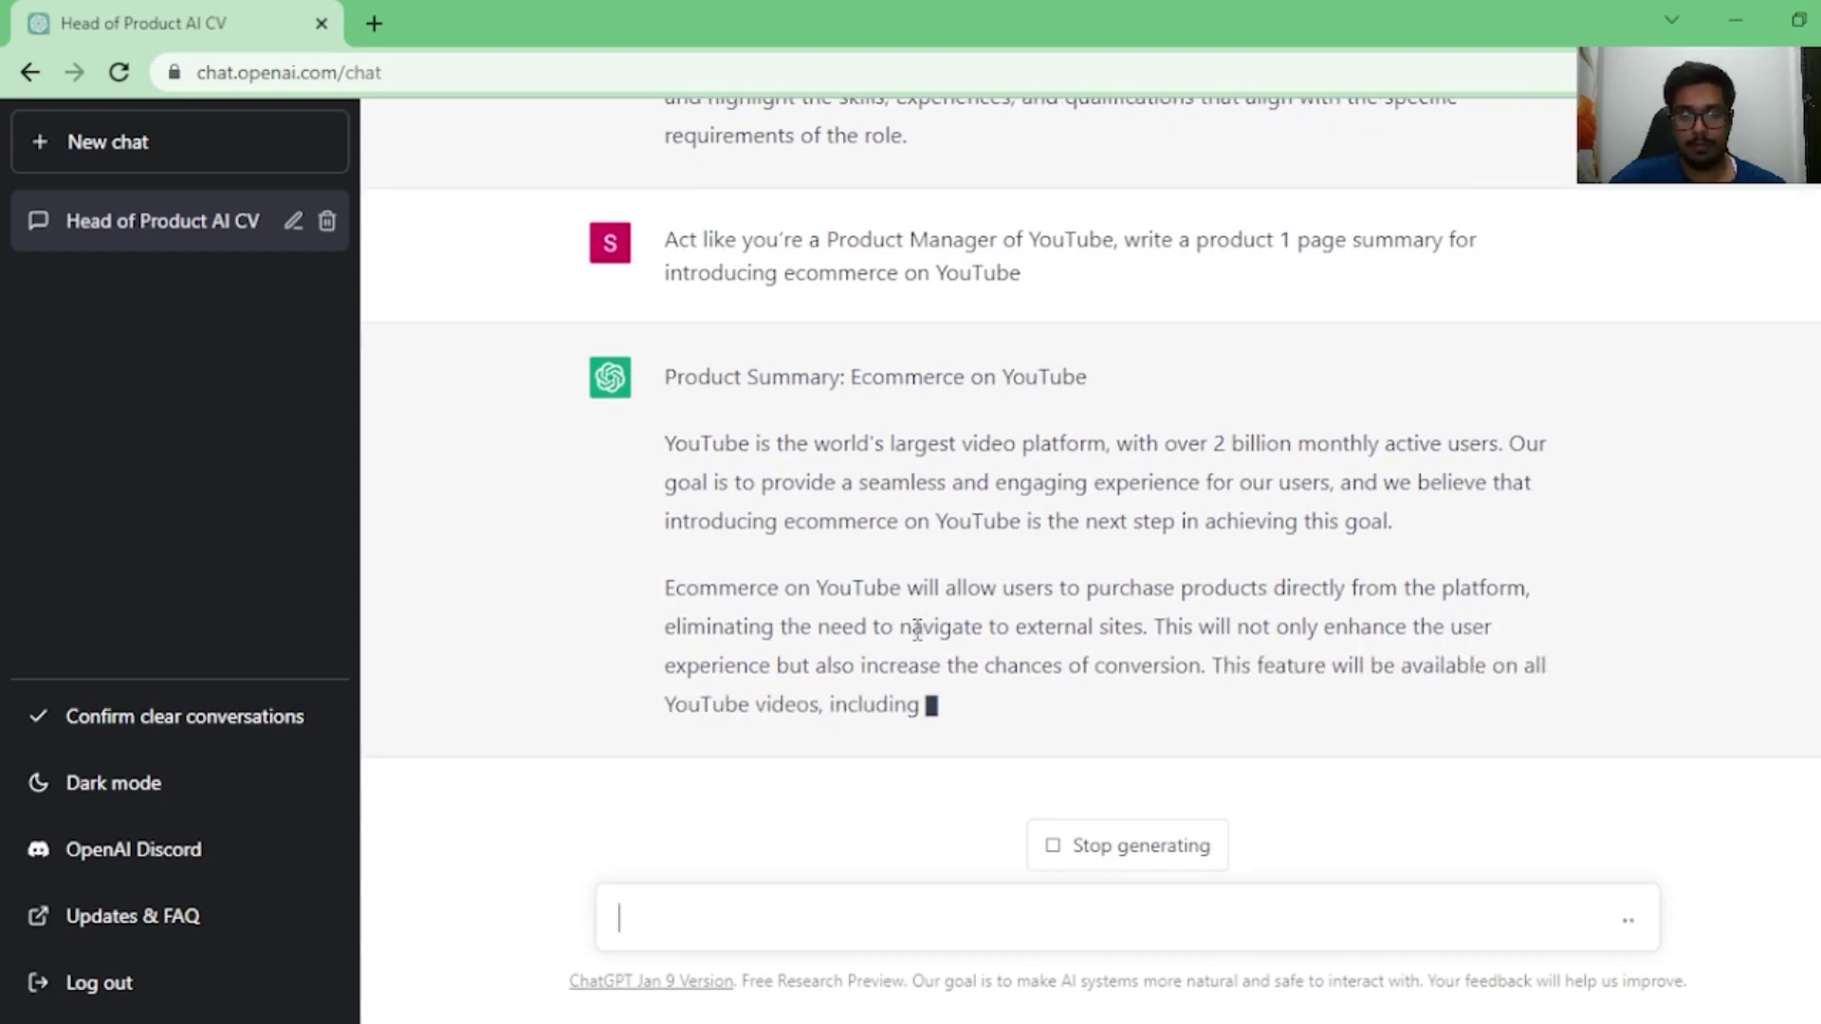
# Step: Examine the YouTube ecommerce summary against its prompt, highlighting the Product Manager role wording and reading through to the closing paragraph
pyautogui.moveTo(894, 628); pyautogui.dragTo(1150, 628)
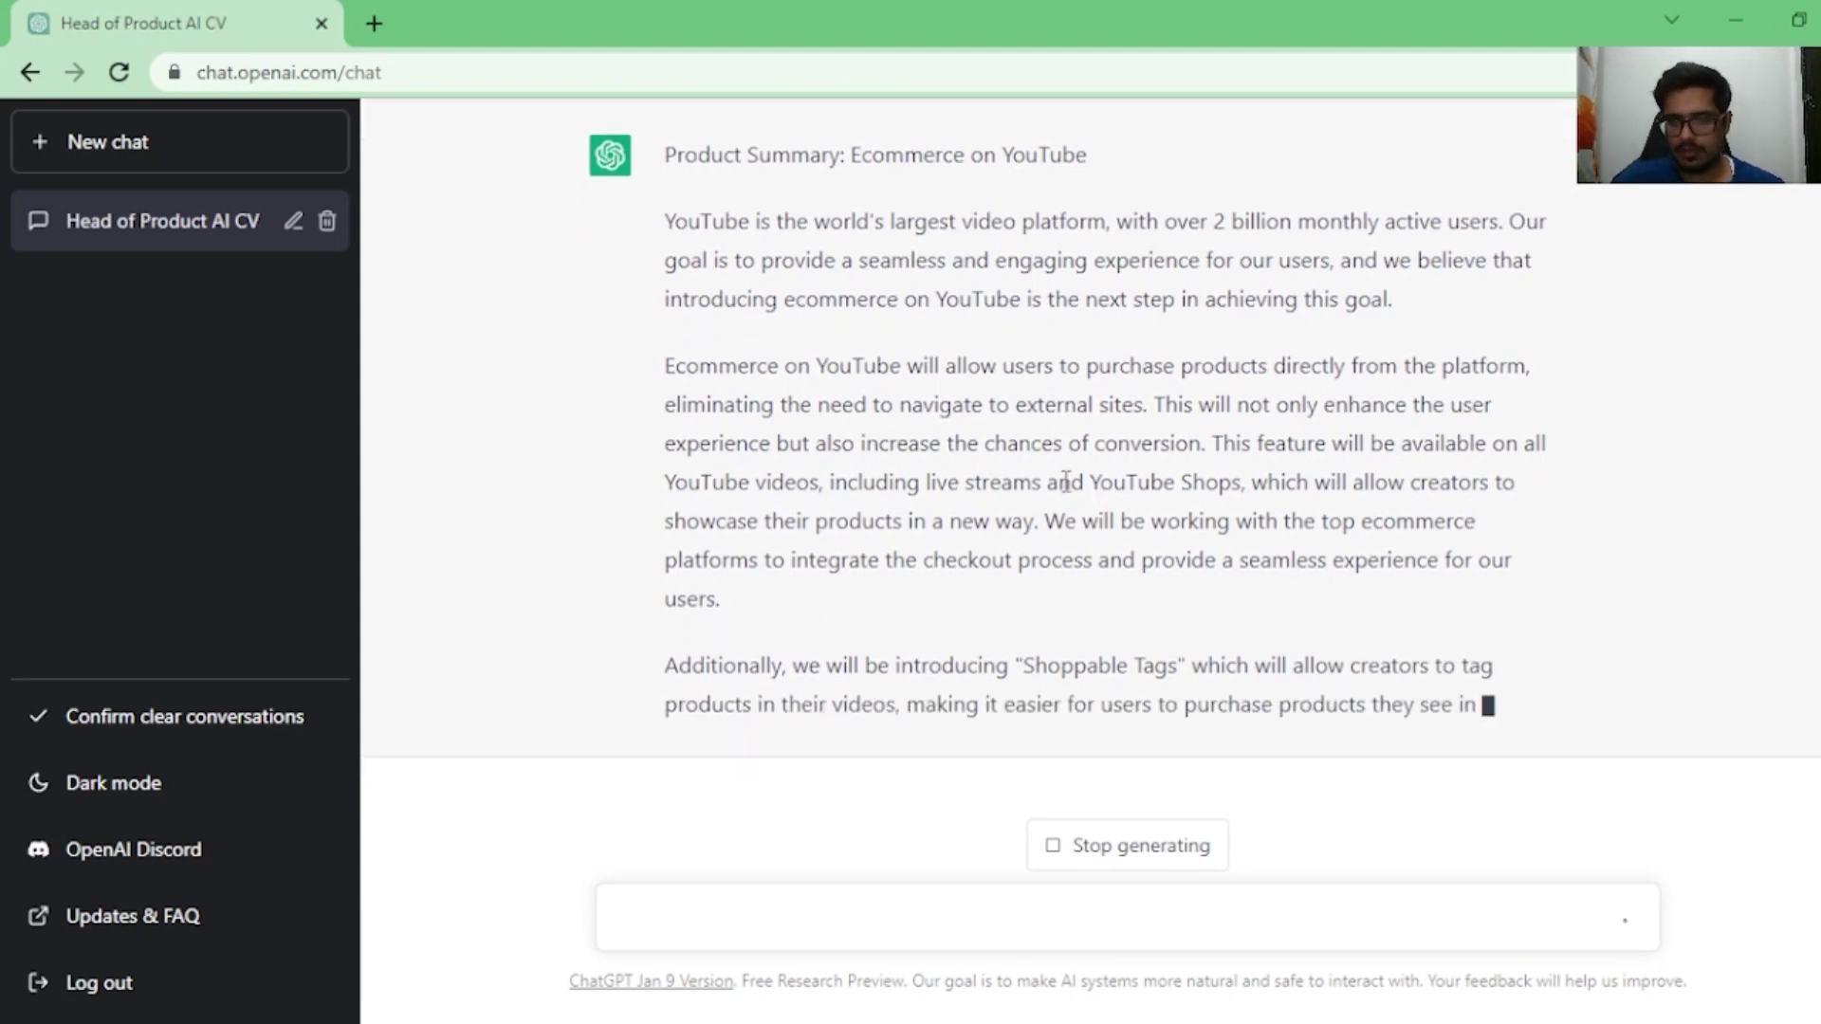
pyautogui.scroll(3, 1066, 481)
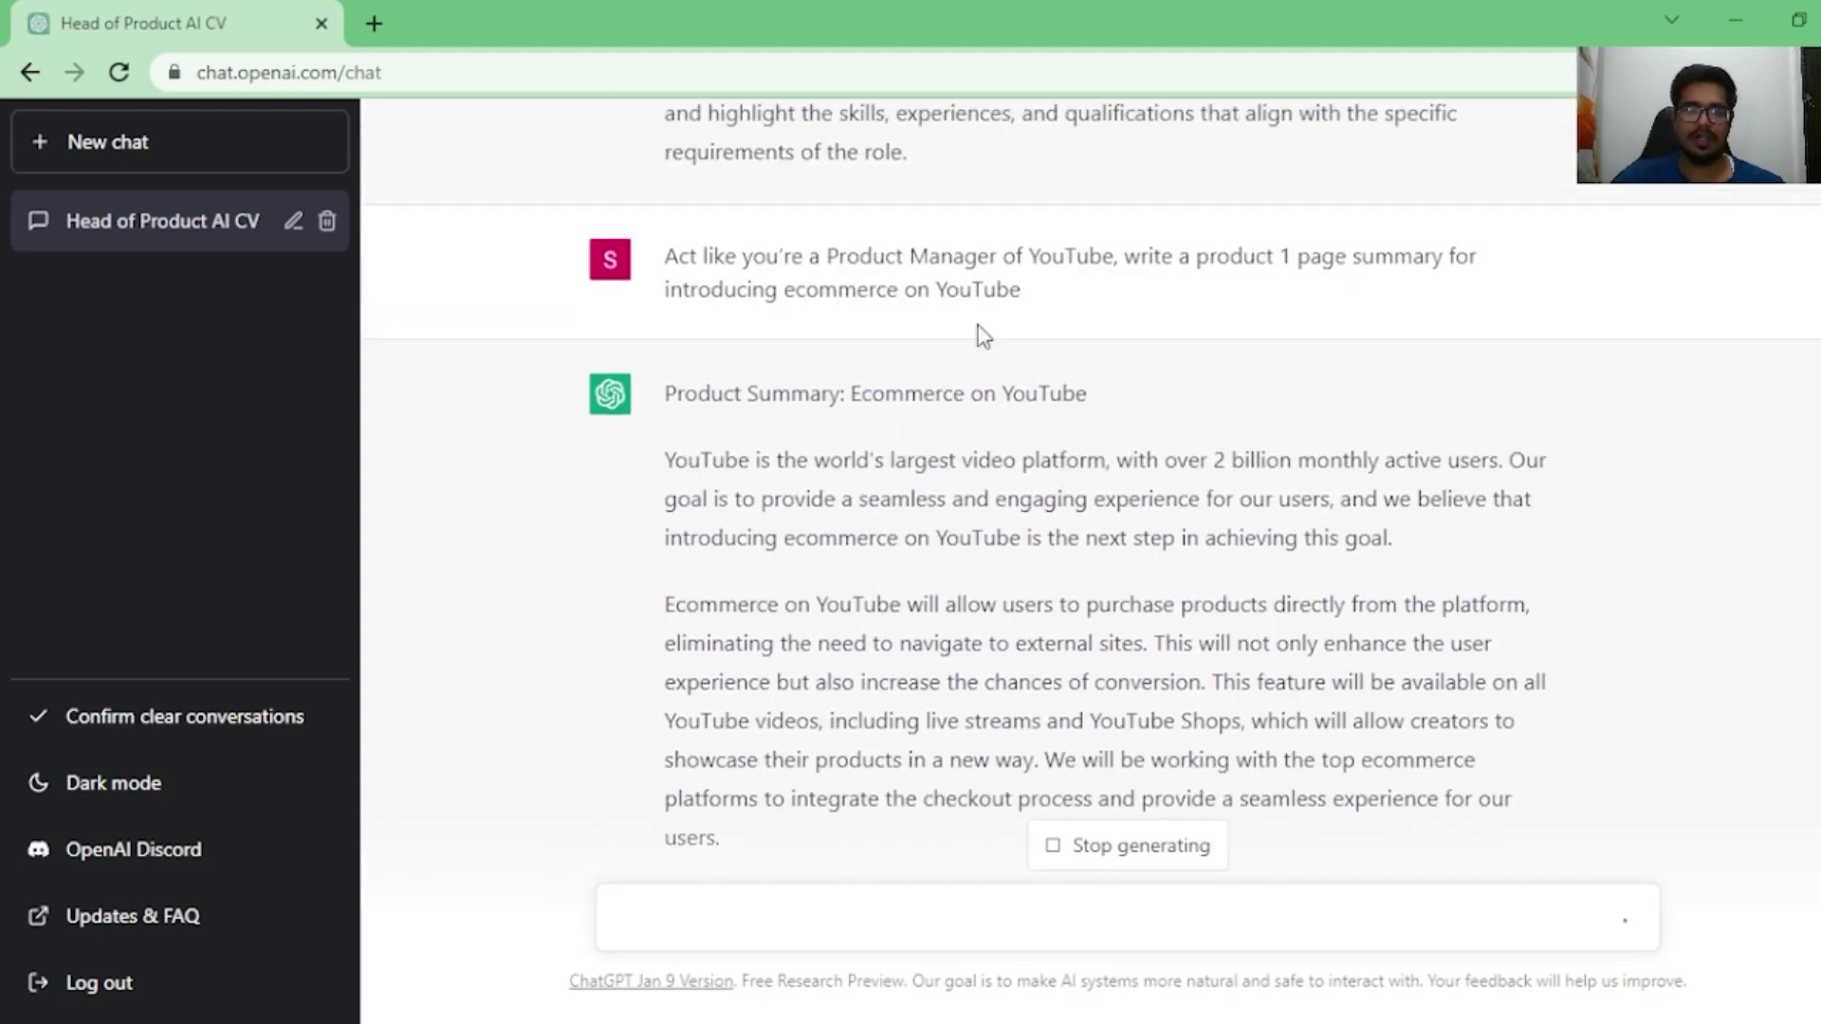
pyautogui.moveTo(676, 256); pyautogui.dragTo(1117, 249)
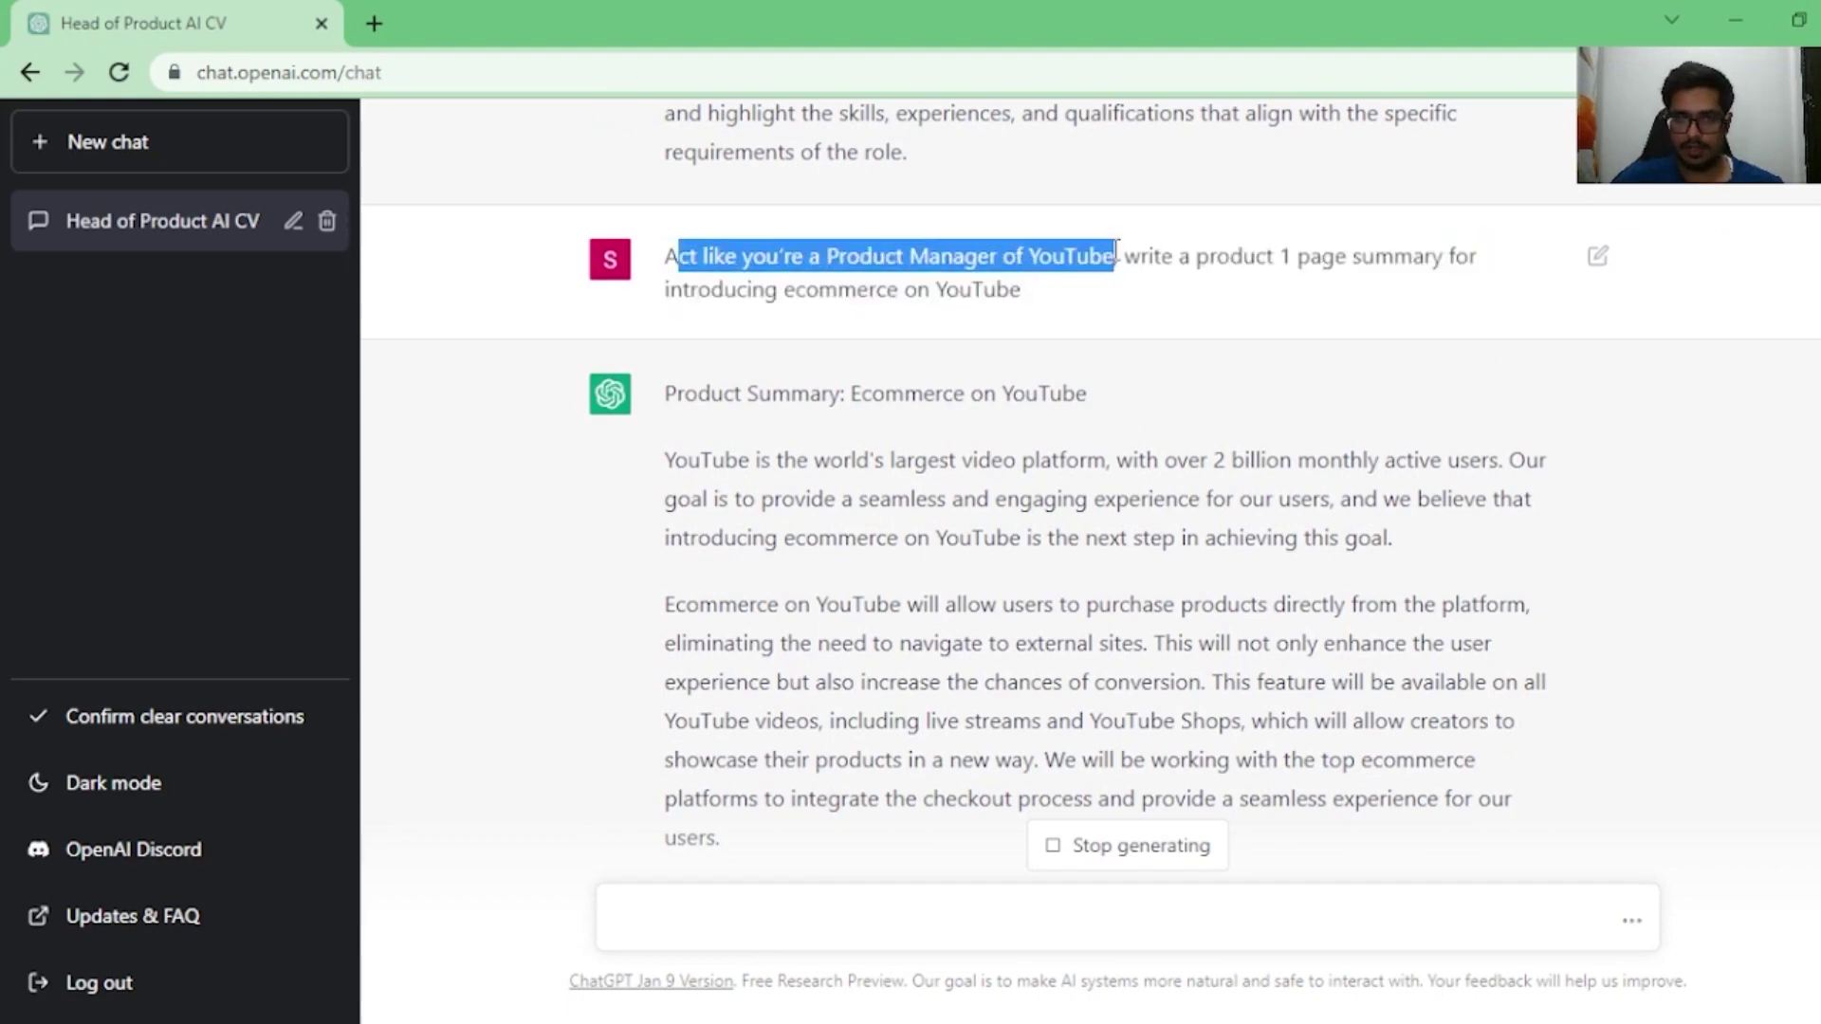
pyautogui.scroll(-5, 1116, 256)
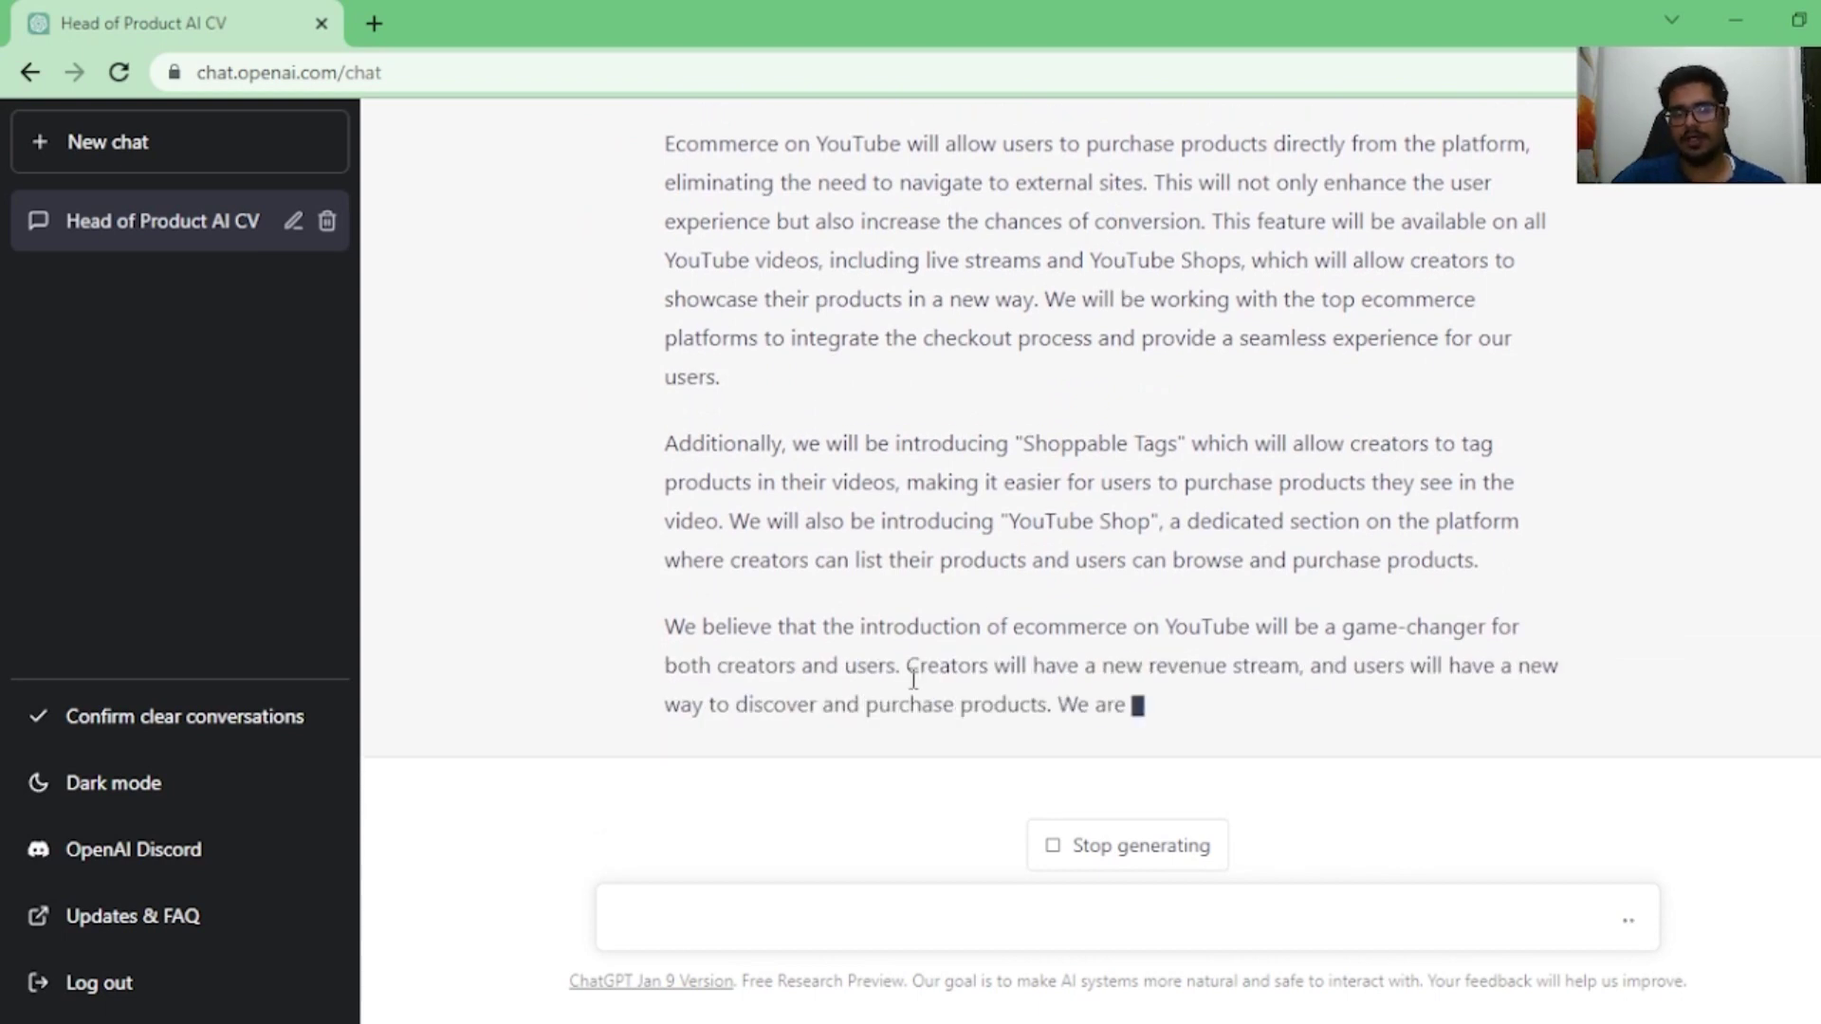
pyautogui.moveTo(901, 667); pyautogui.dragTo(987, 676)
pyautogui.tripleClick(987, 675)
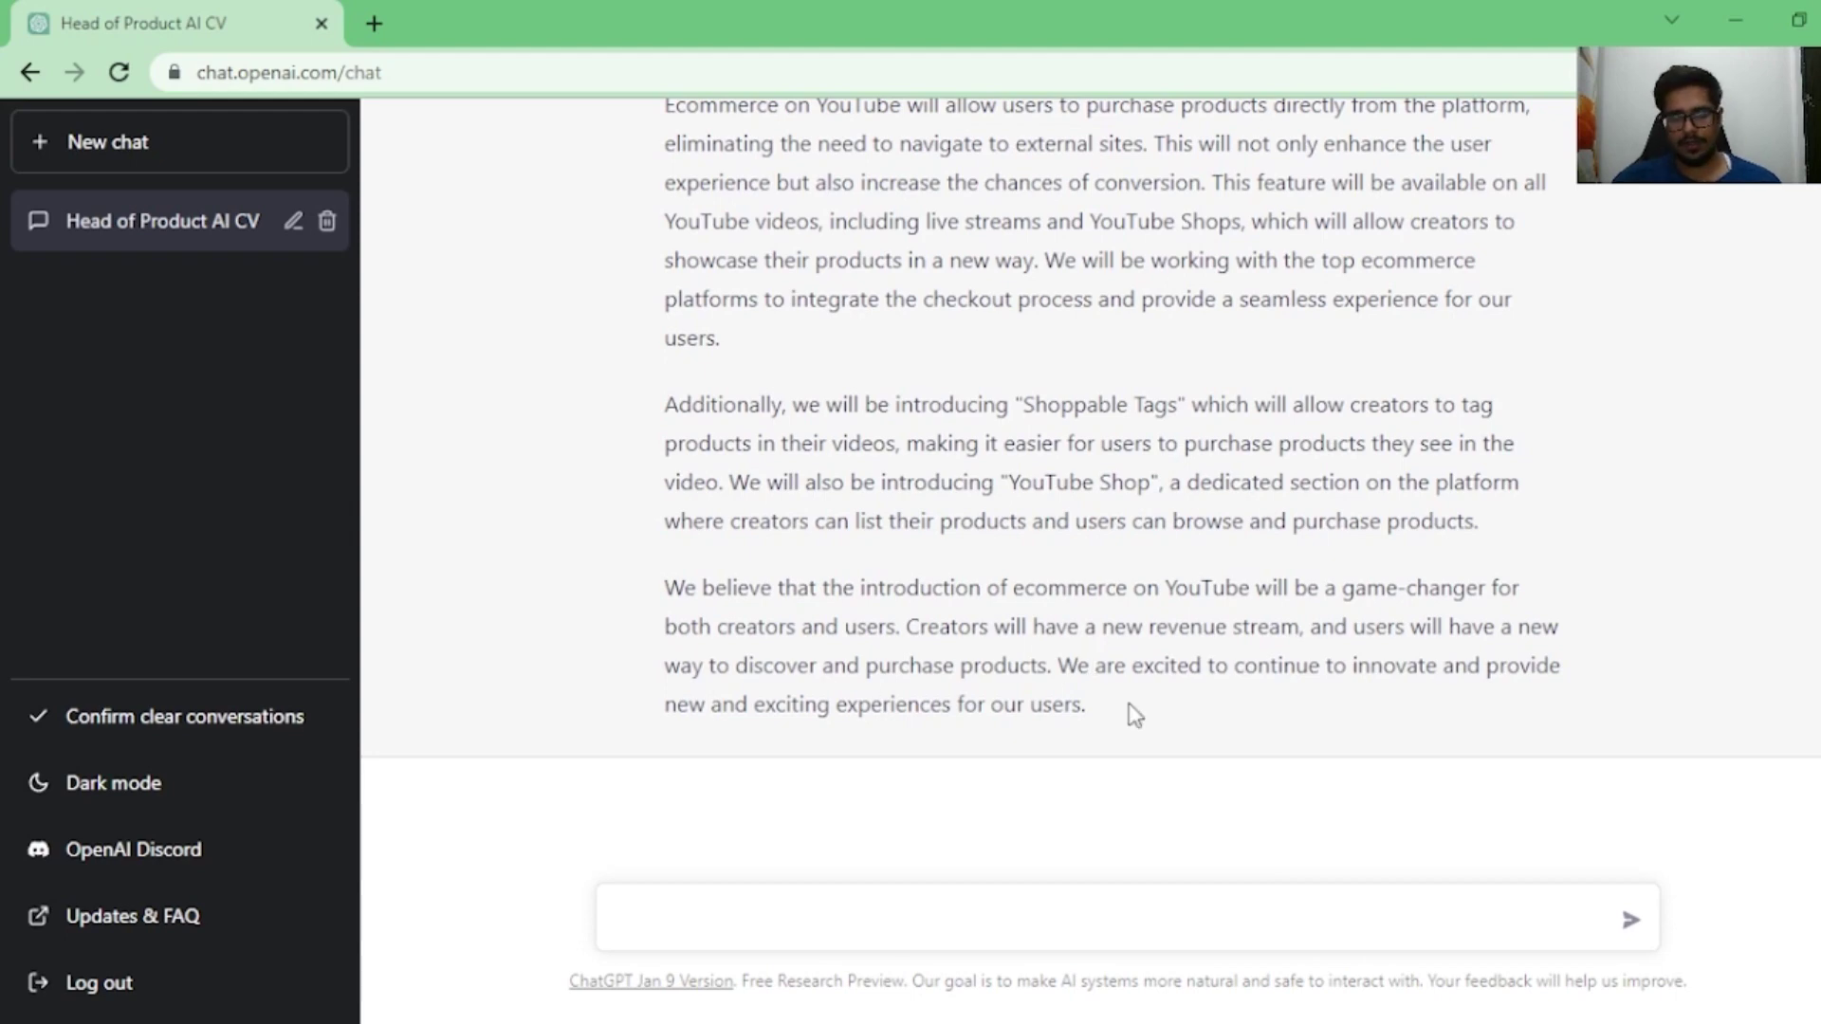
pyautogui.scroll(4, 1130, 715)
pyautogui.scroll(-4, 1078, 515)
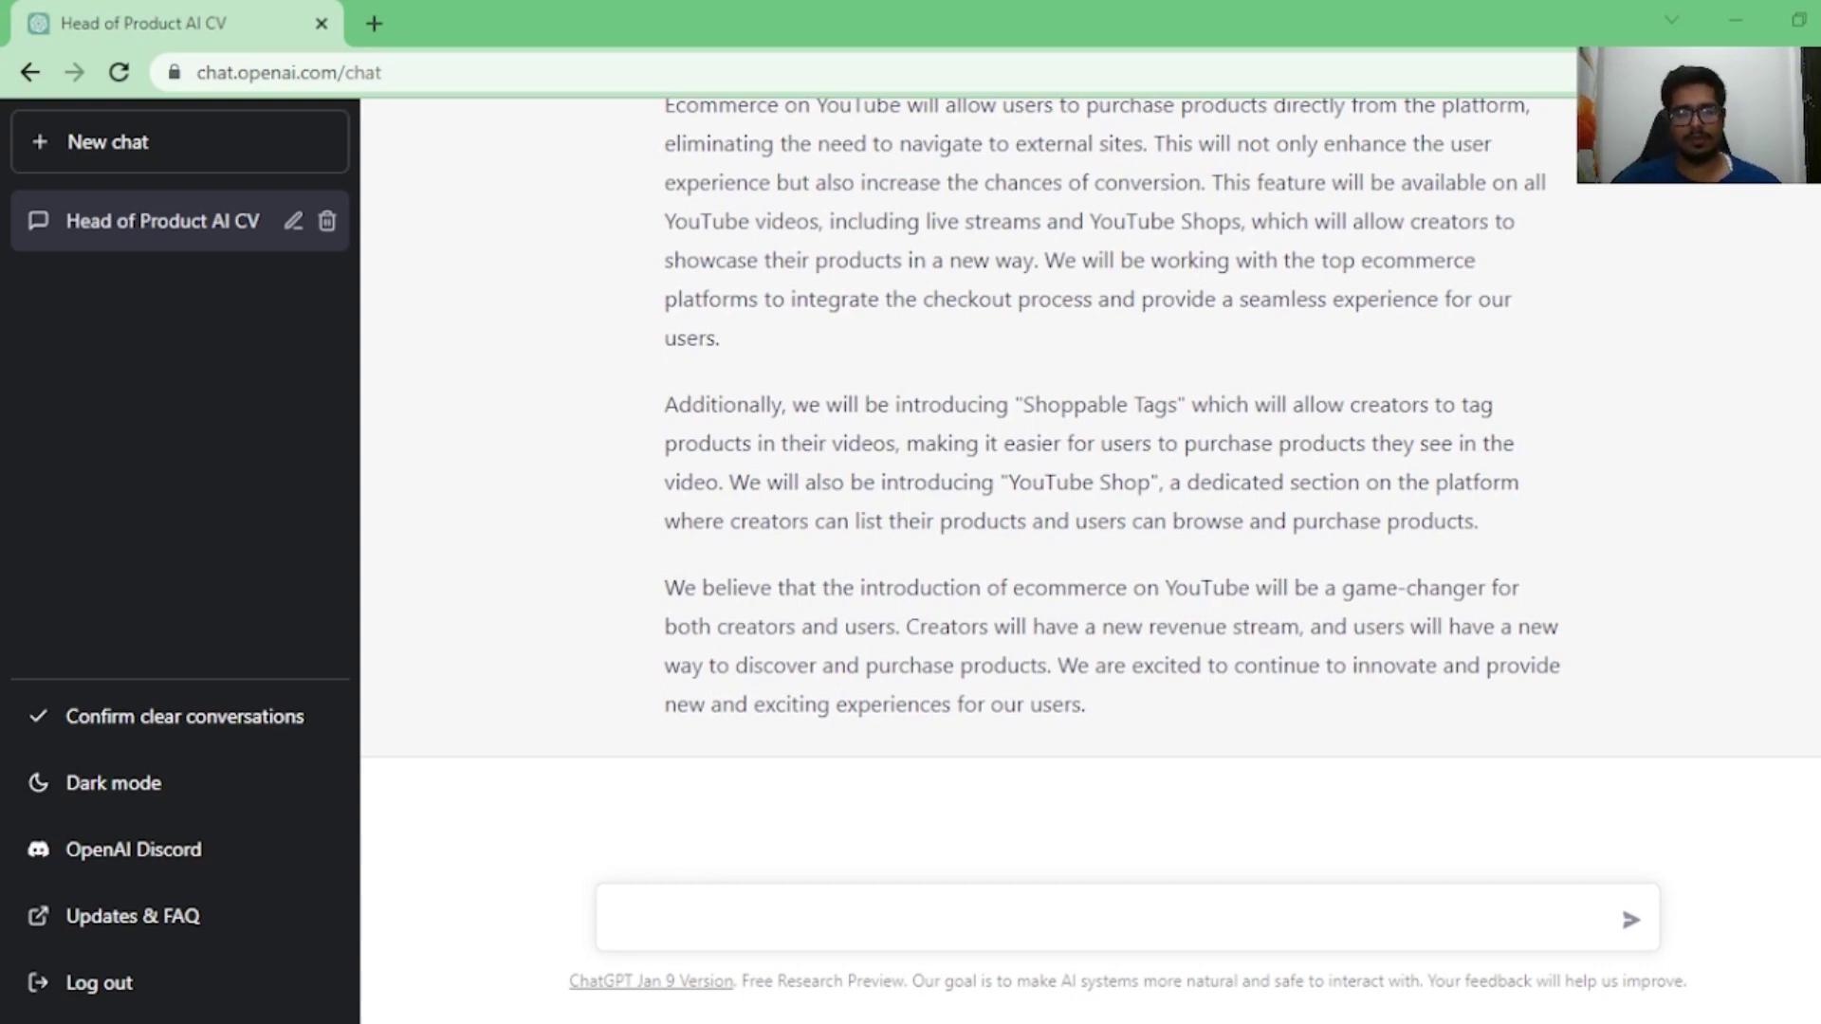
# Step: Ask for a 6-month growth strategy, written as Head of Product for a content creation platform that helps new creators
pyautogui.click(874, 901)
pyautogui.write('Act like you are the Head of Product for a content creation platform that helps new creators. What would be your growth strategy for the next 6 months?')
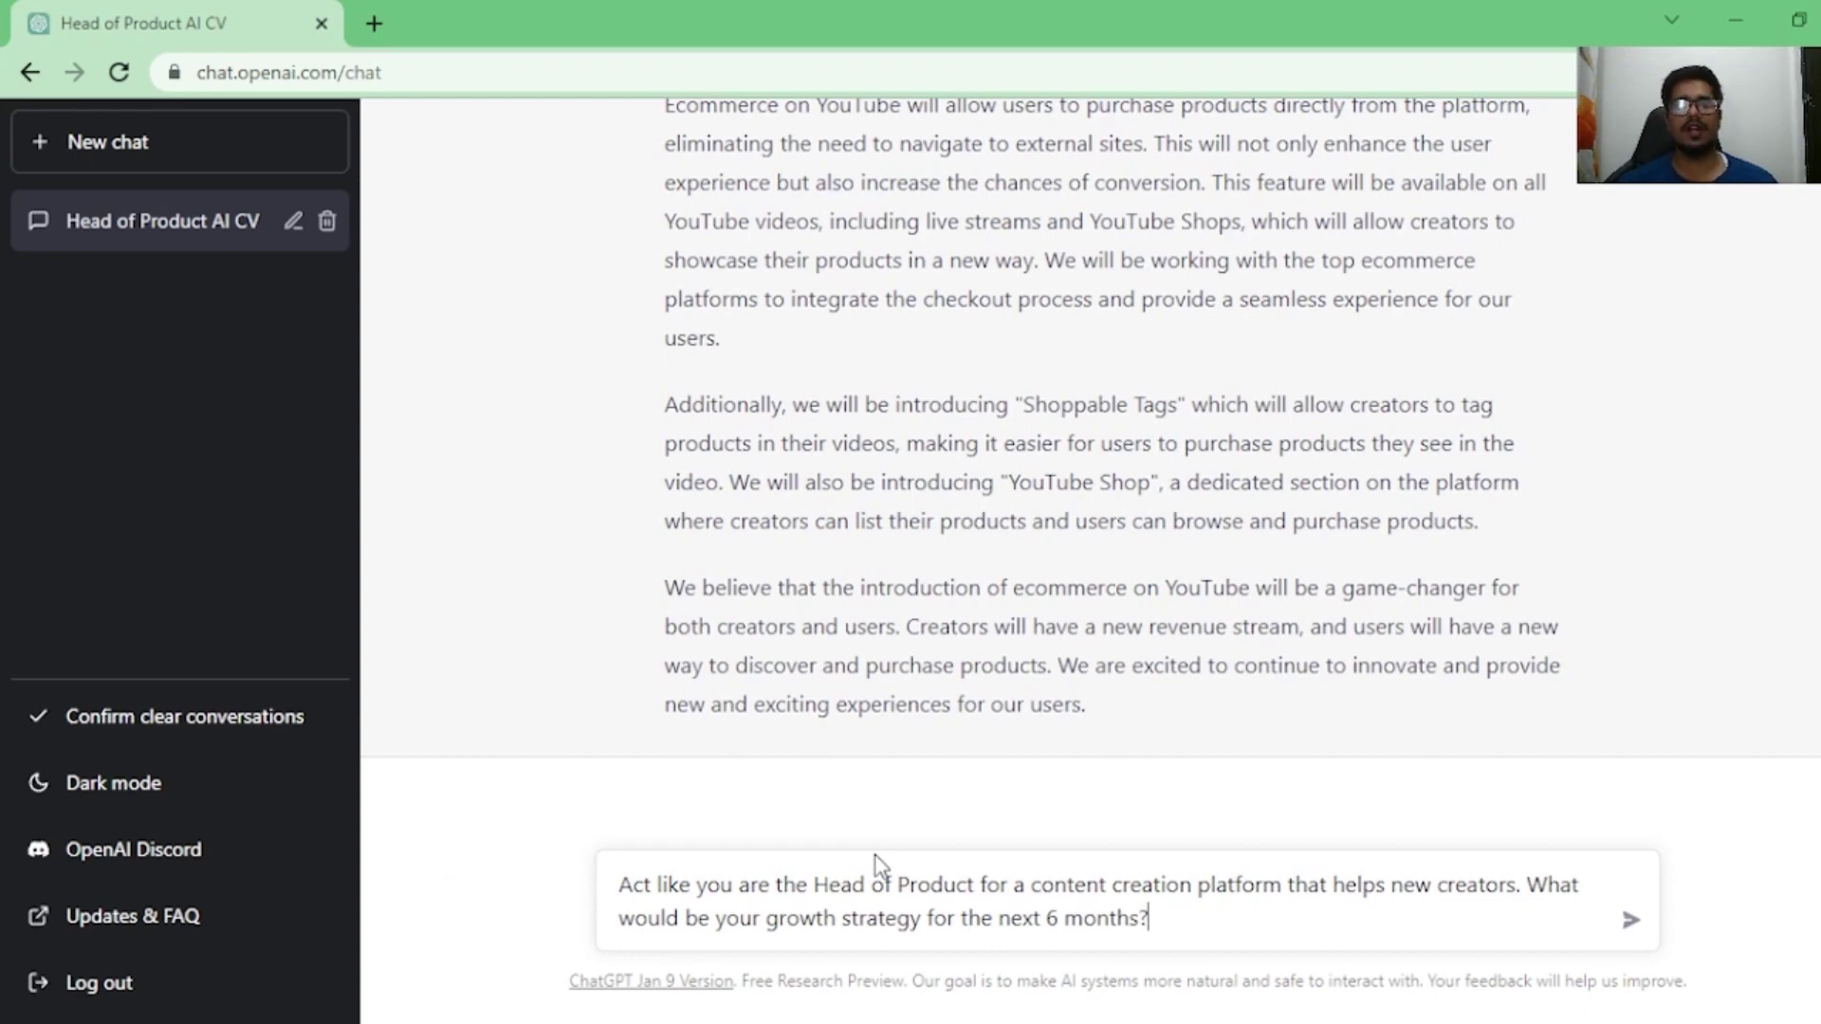
pyautogui.press('Return')
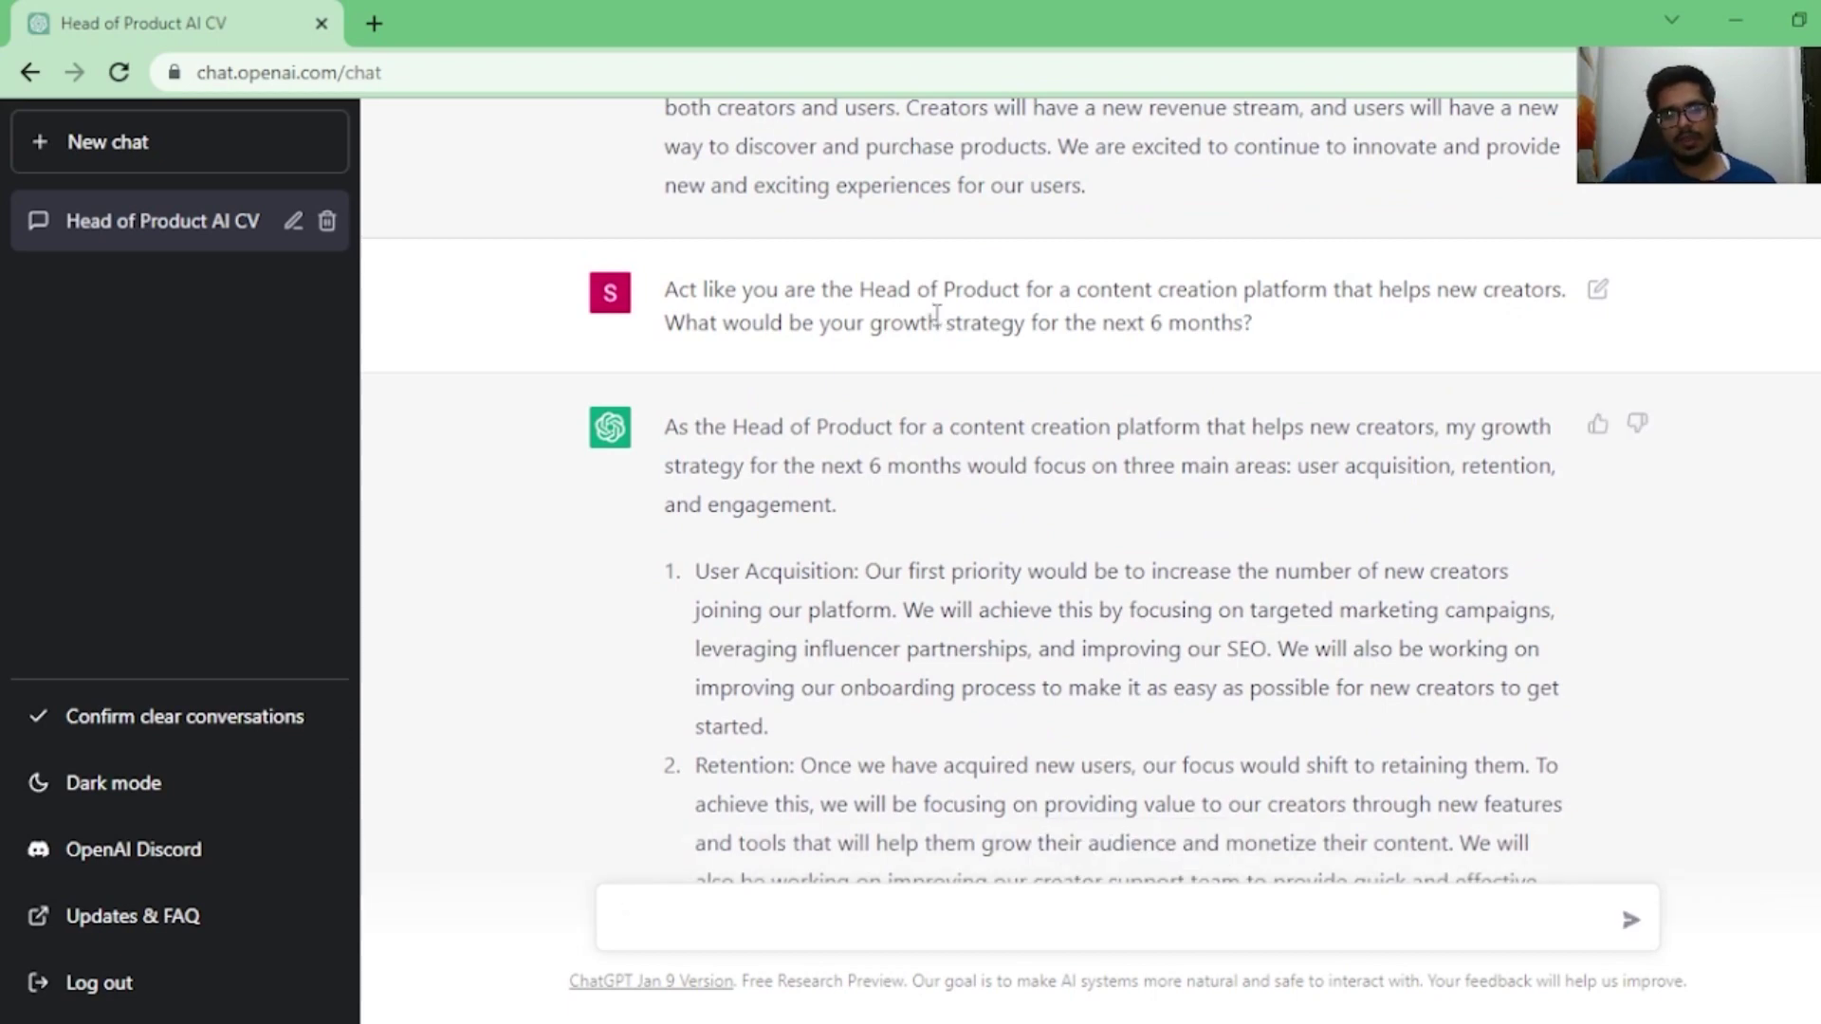
# Step: Read through the growth strategy and ask for a counter to the argument that using personal data for model training is unethical because machines store user data
pyautogui.scroll(-6, 936, 313)
pyautogui.scroll(2, 909, 417)
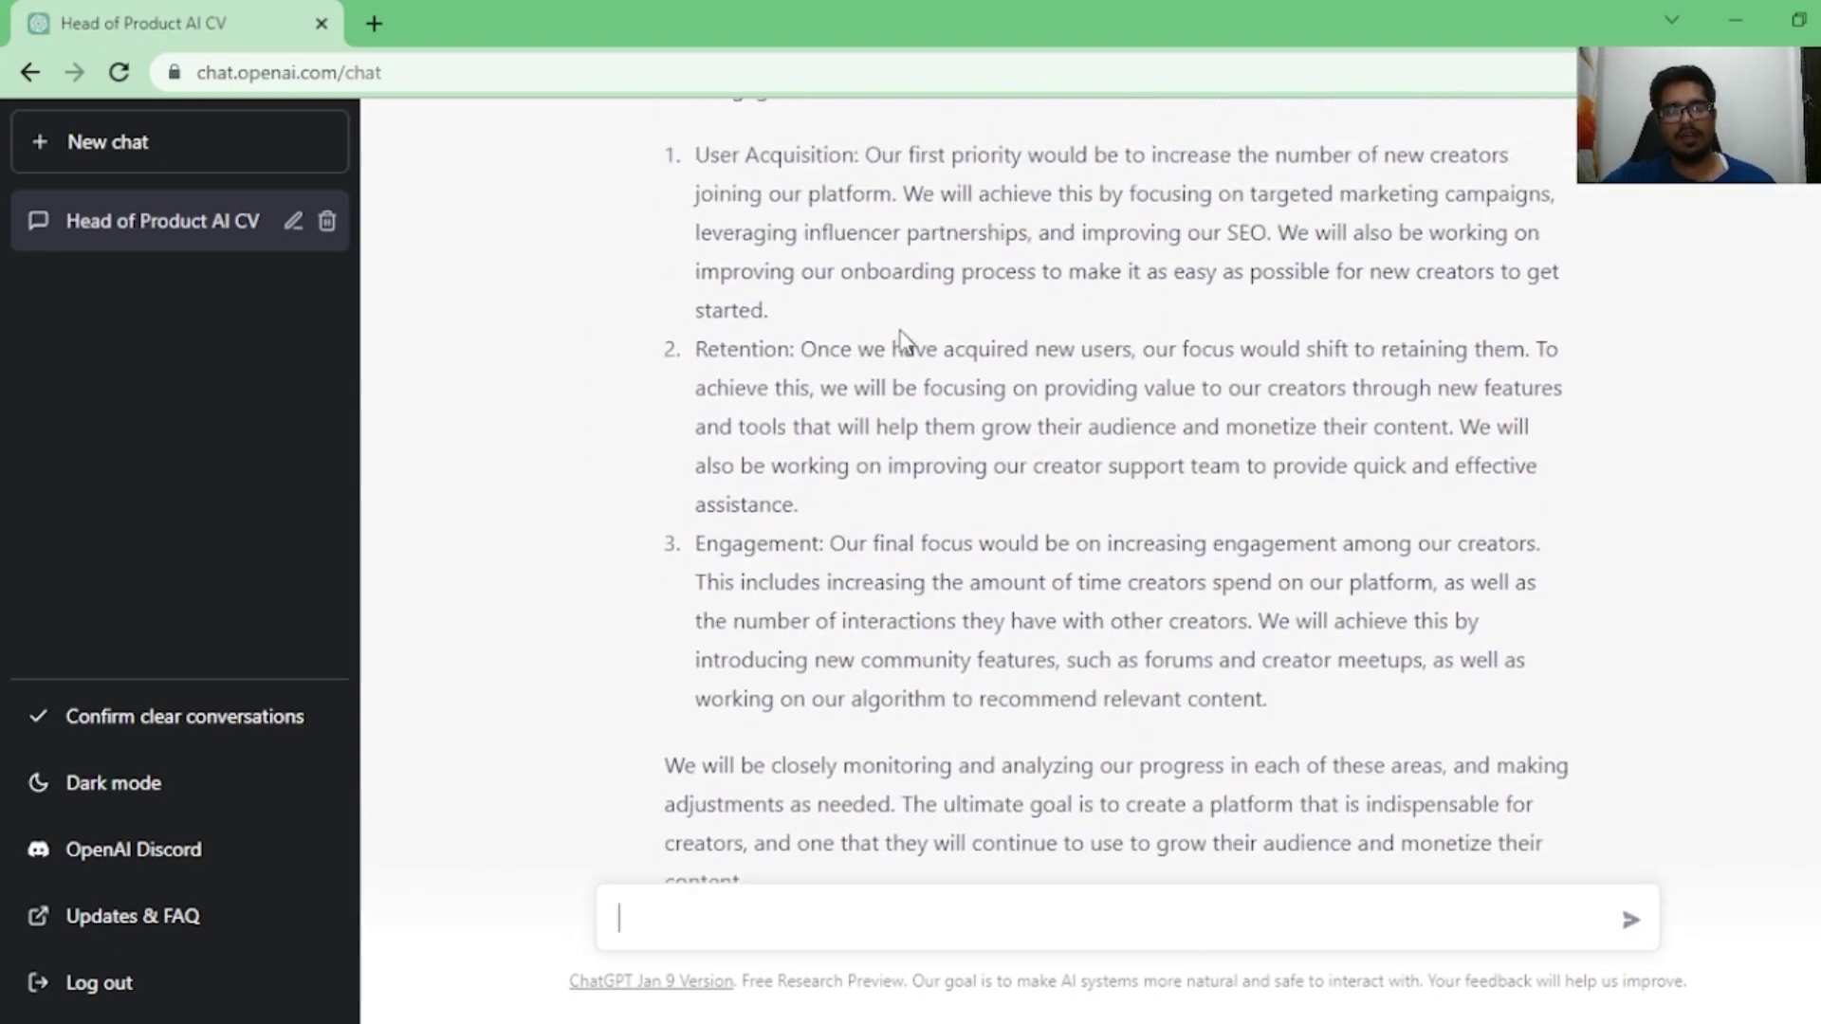
pyautogui.scroll(-2, 931, 358)
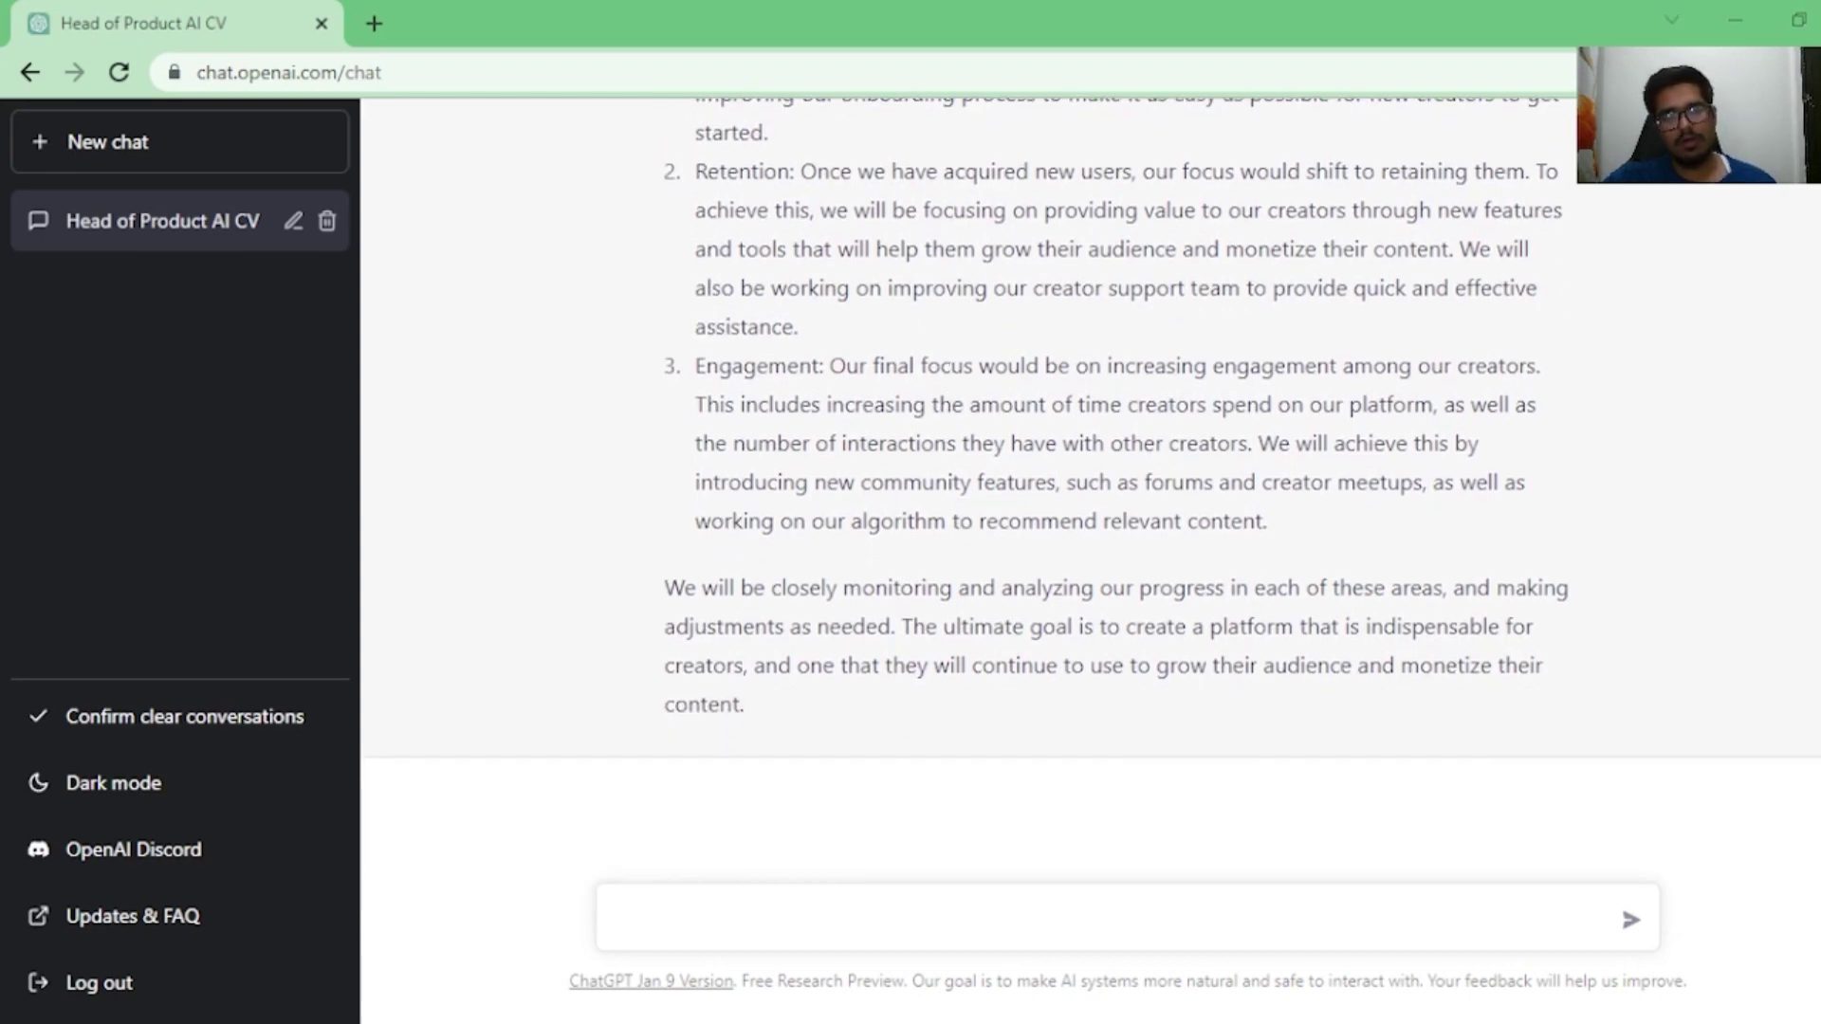
pyautogui.write('How would you counter this argument? "It is not ethical to use personal data even for model training purposes. Given the machine in one way or the other stores data about the users"')
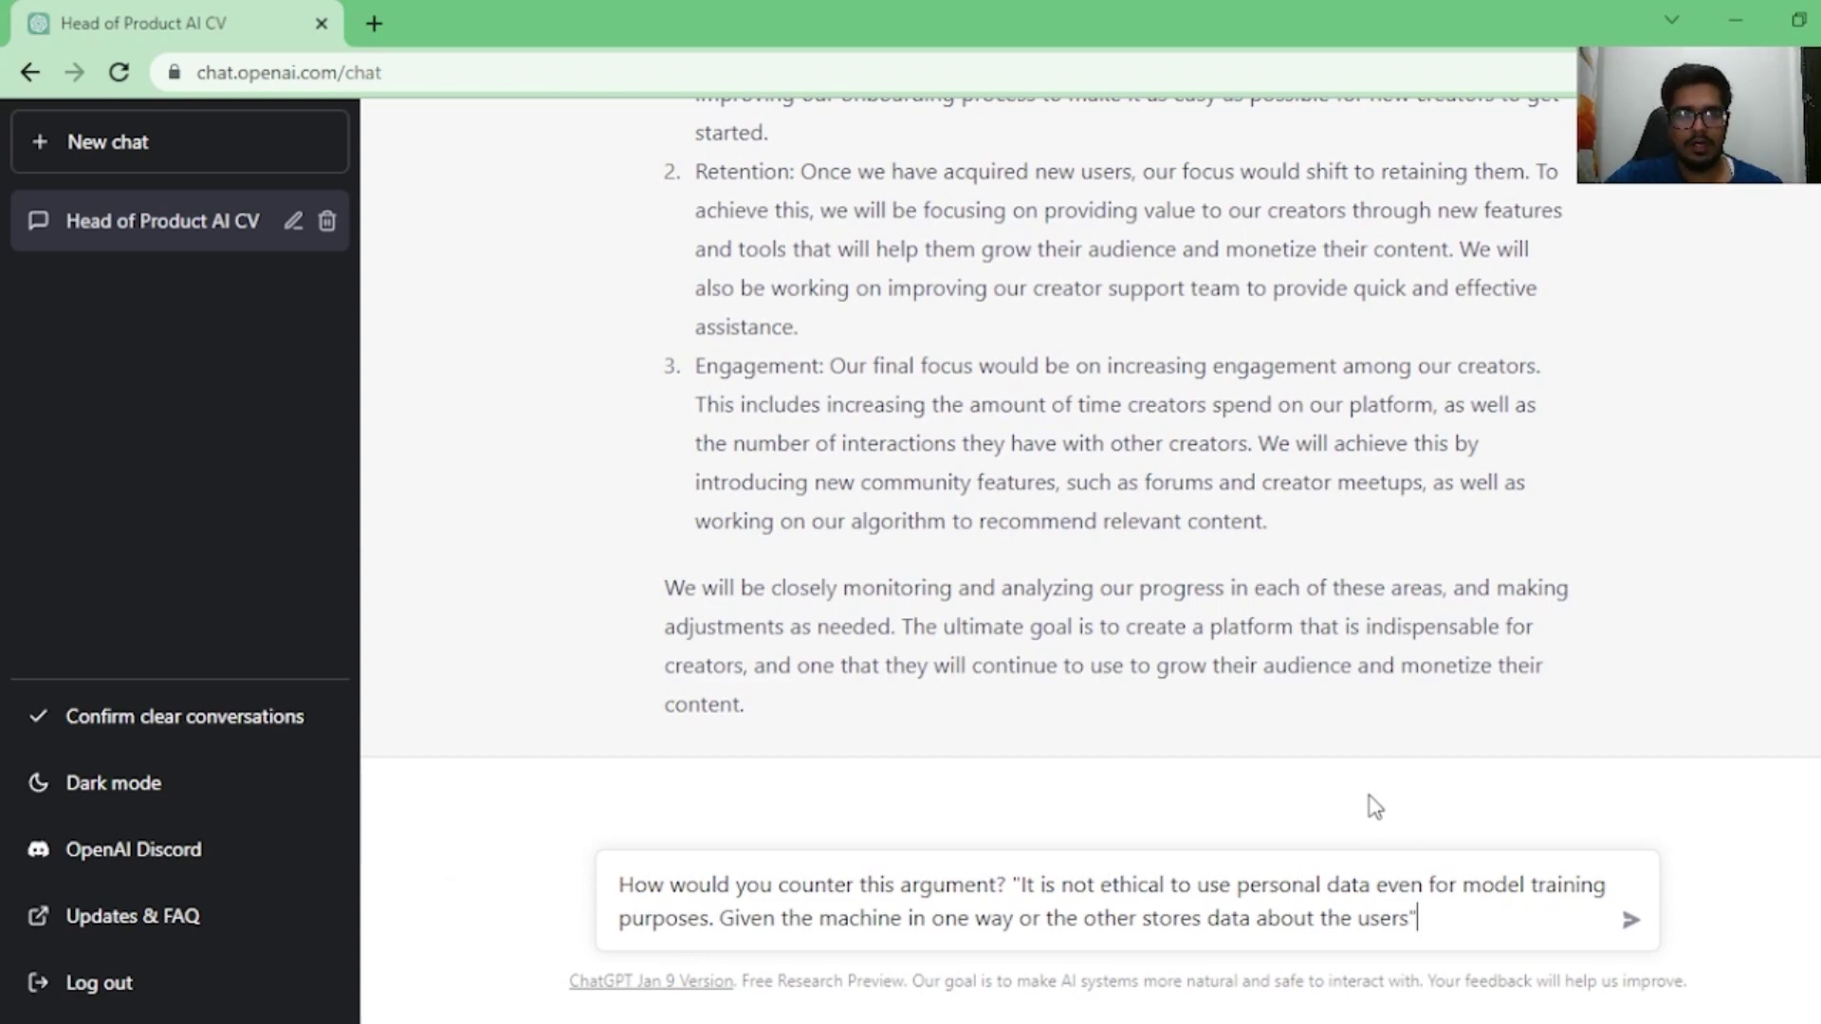
pyautogui.press('Return')
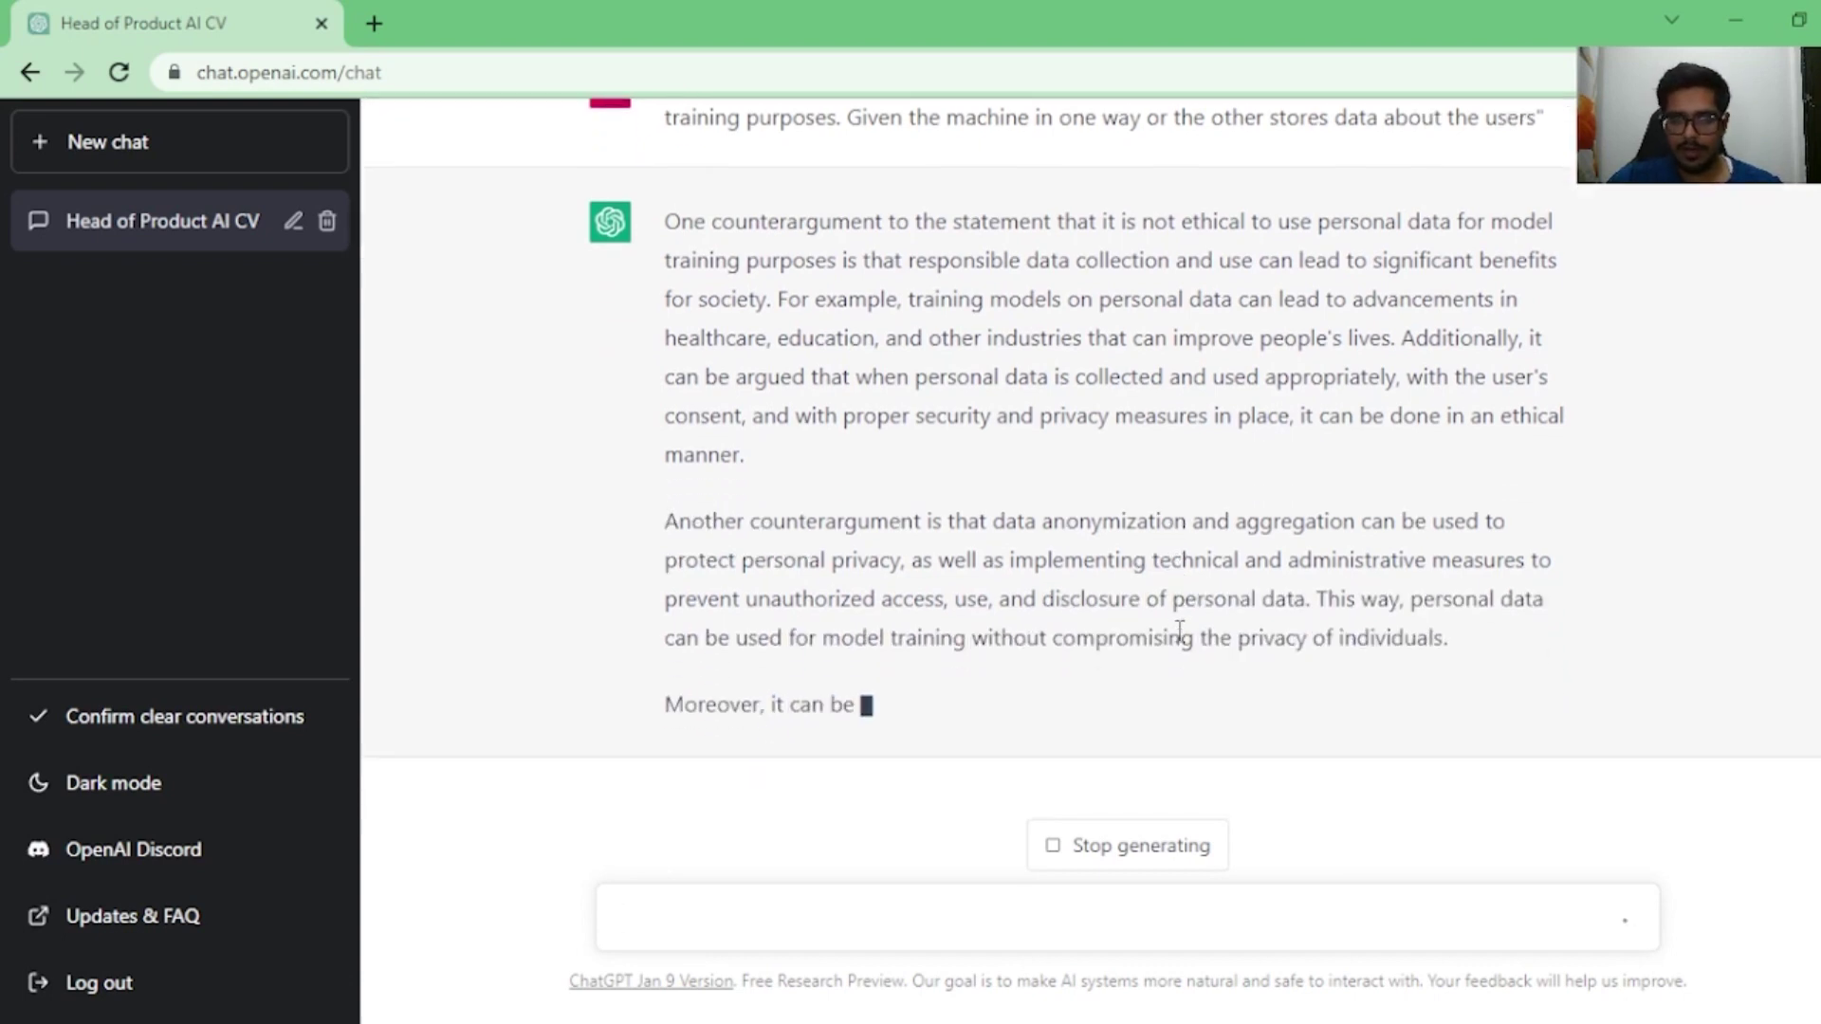
# Step: Ask to join tables A and B on "id" and extract name, phone, sub_type, payment_status and payment type for today, ordered by date ascending
pyautogui.scroll(1, 1051, 582)
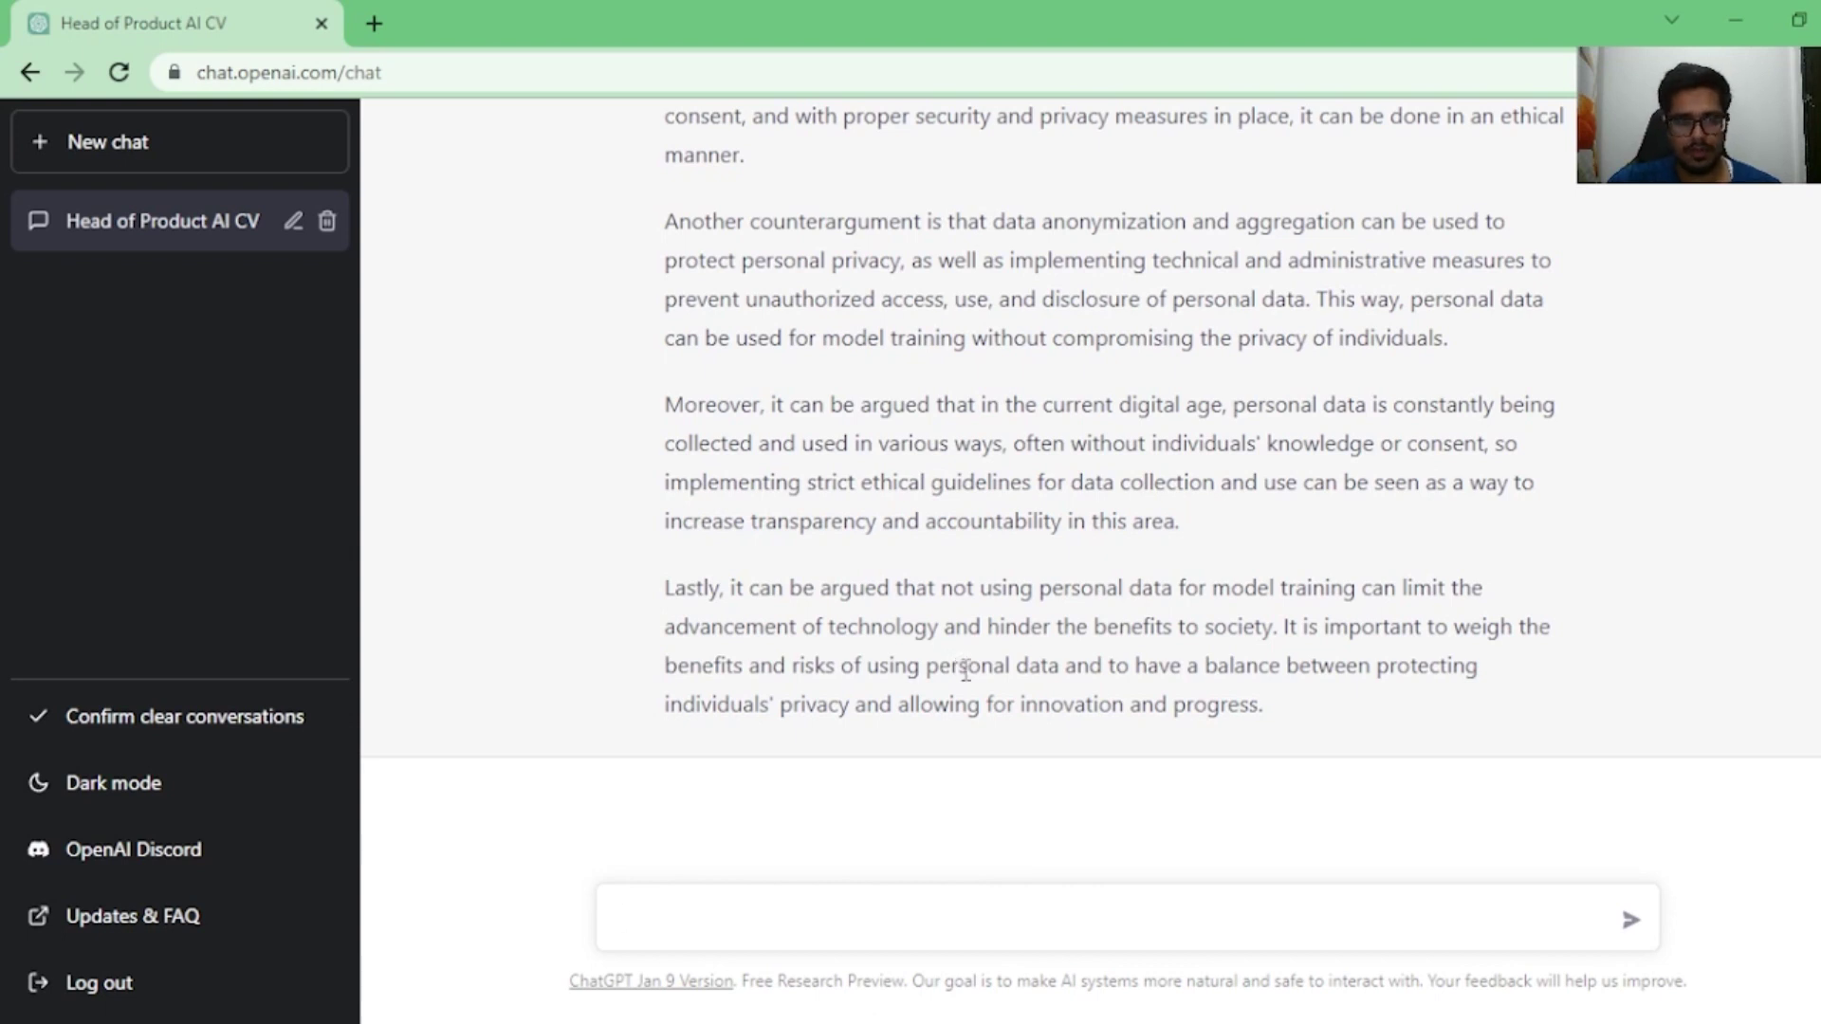
pyautogui.write('I have two tables named A and B. I want to connect A and B on "id" and extract all the common details from the table A which include "name" "phone" "sub_type" "payment_status" "payment type" filtered by date as today and order by "date" ascending')
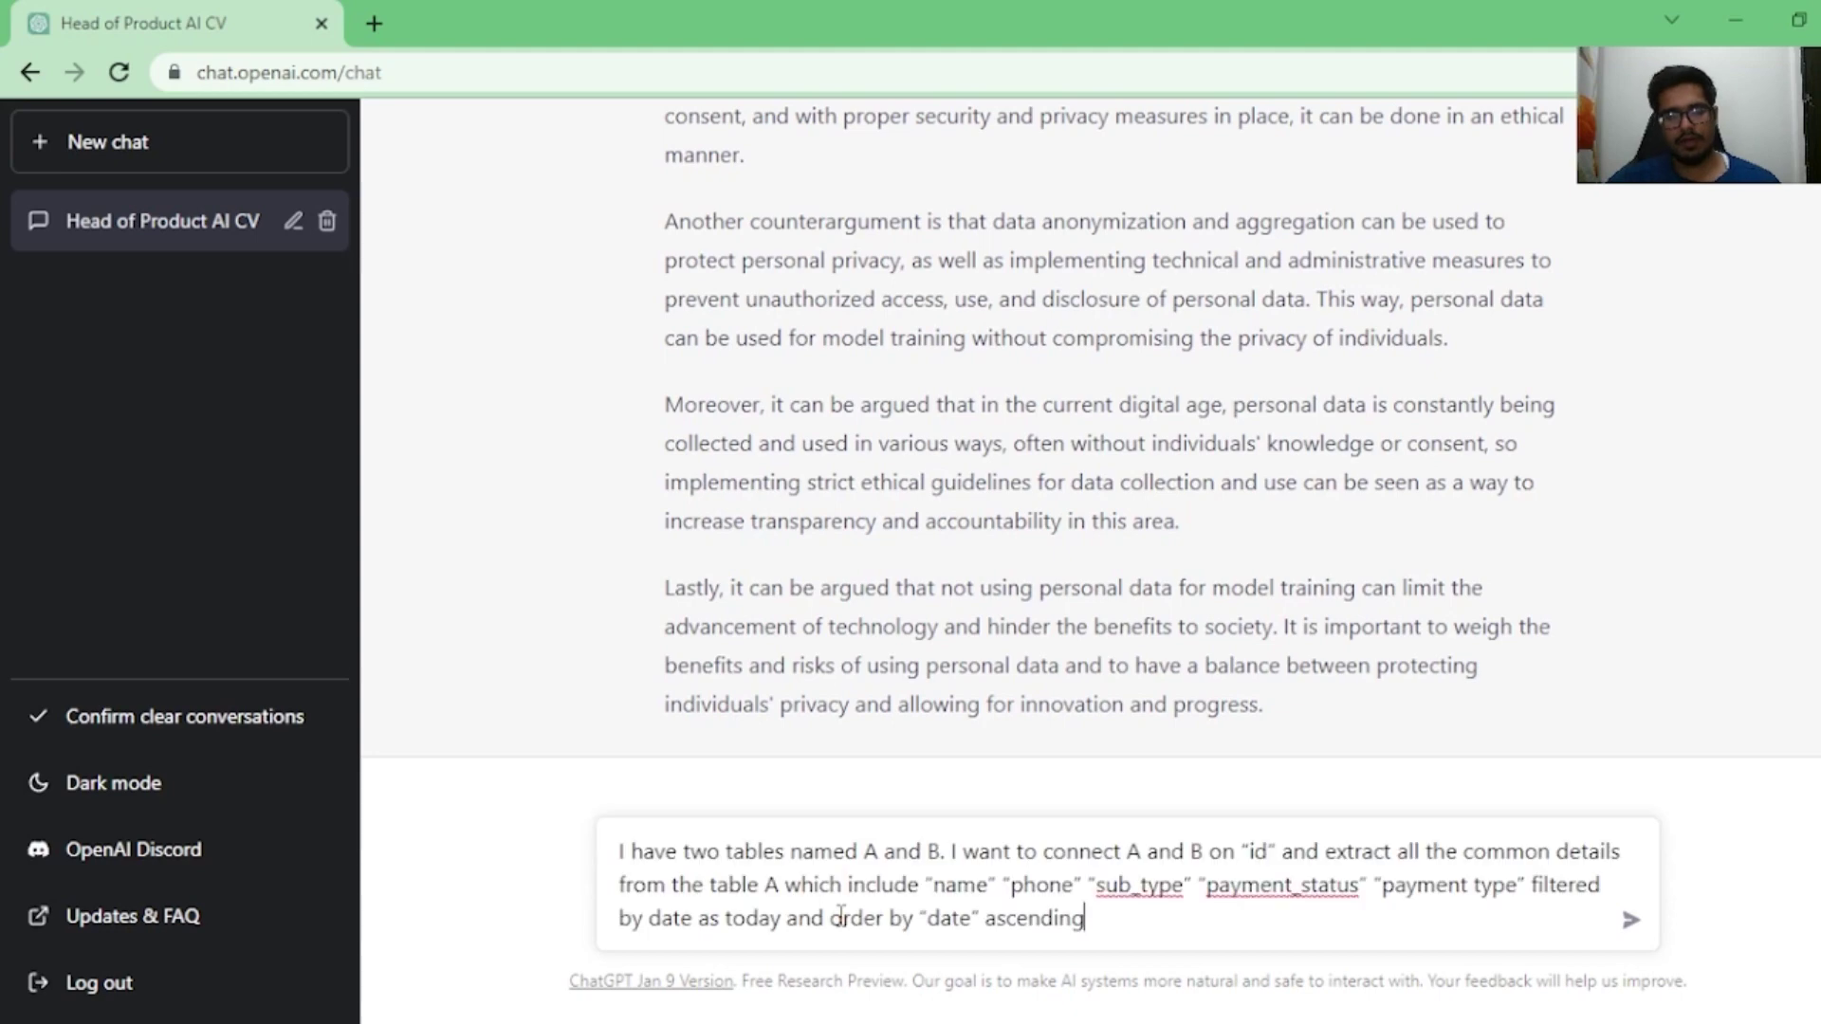
pyautogui.press('Return')
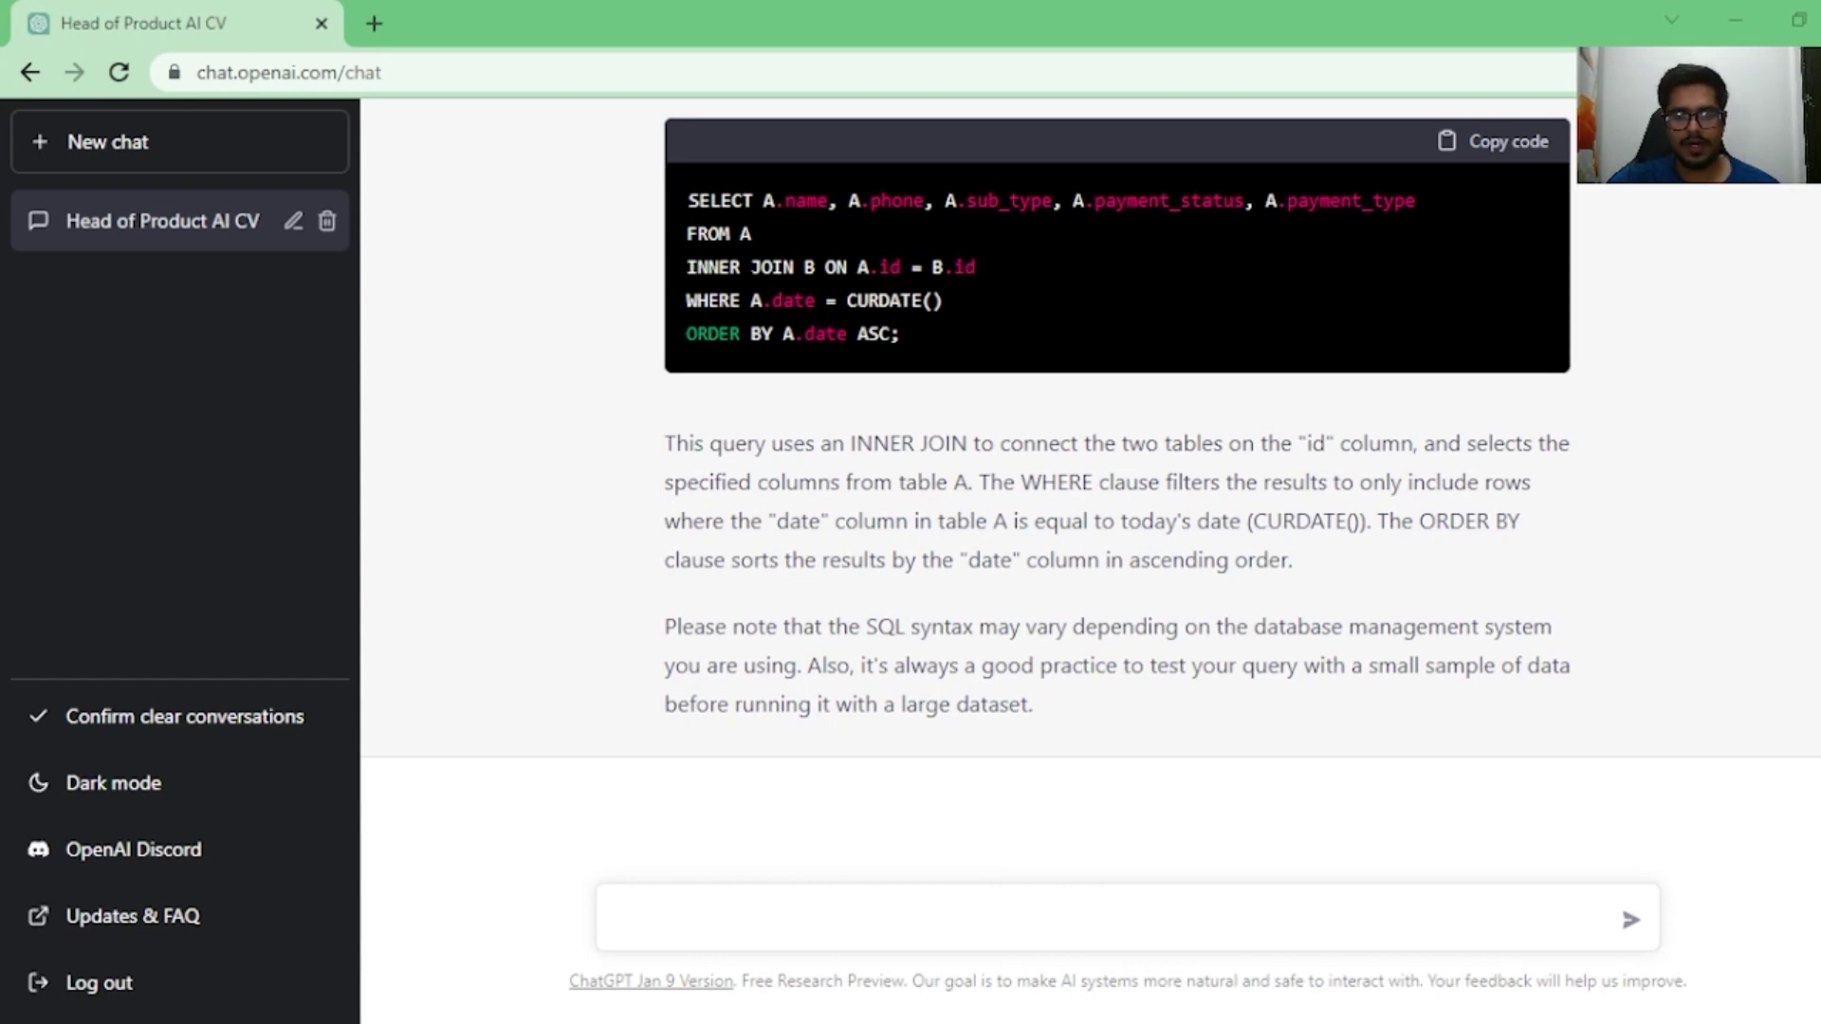
# Step: Request a product vision for investment-advice software moving into machine-learning risk and fraud analysis over the next year, and have it summarised in 100 words
pyautogui.write('Write a Product vision for a software product that currently offers investment advices and is looking to move into risk and fraud analysis using machine learning over the next year.')
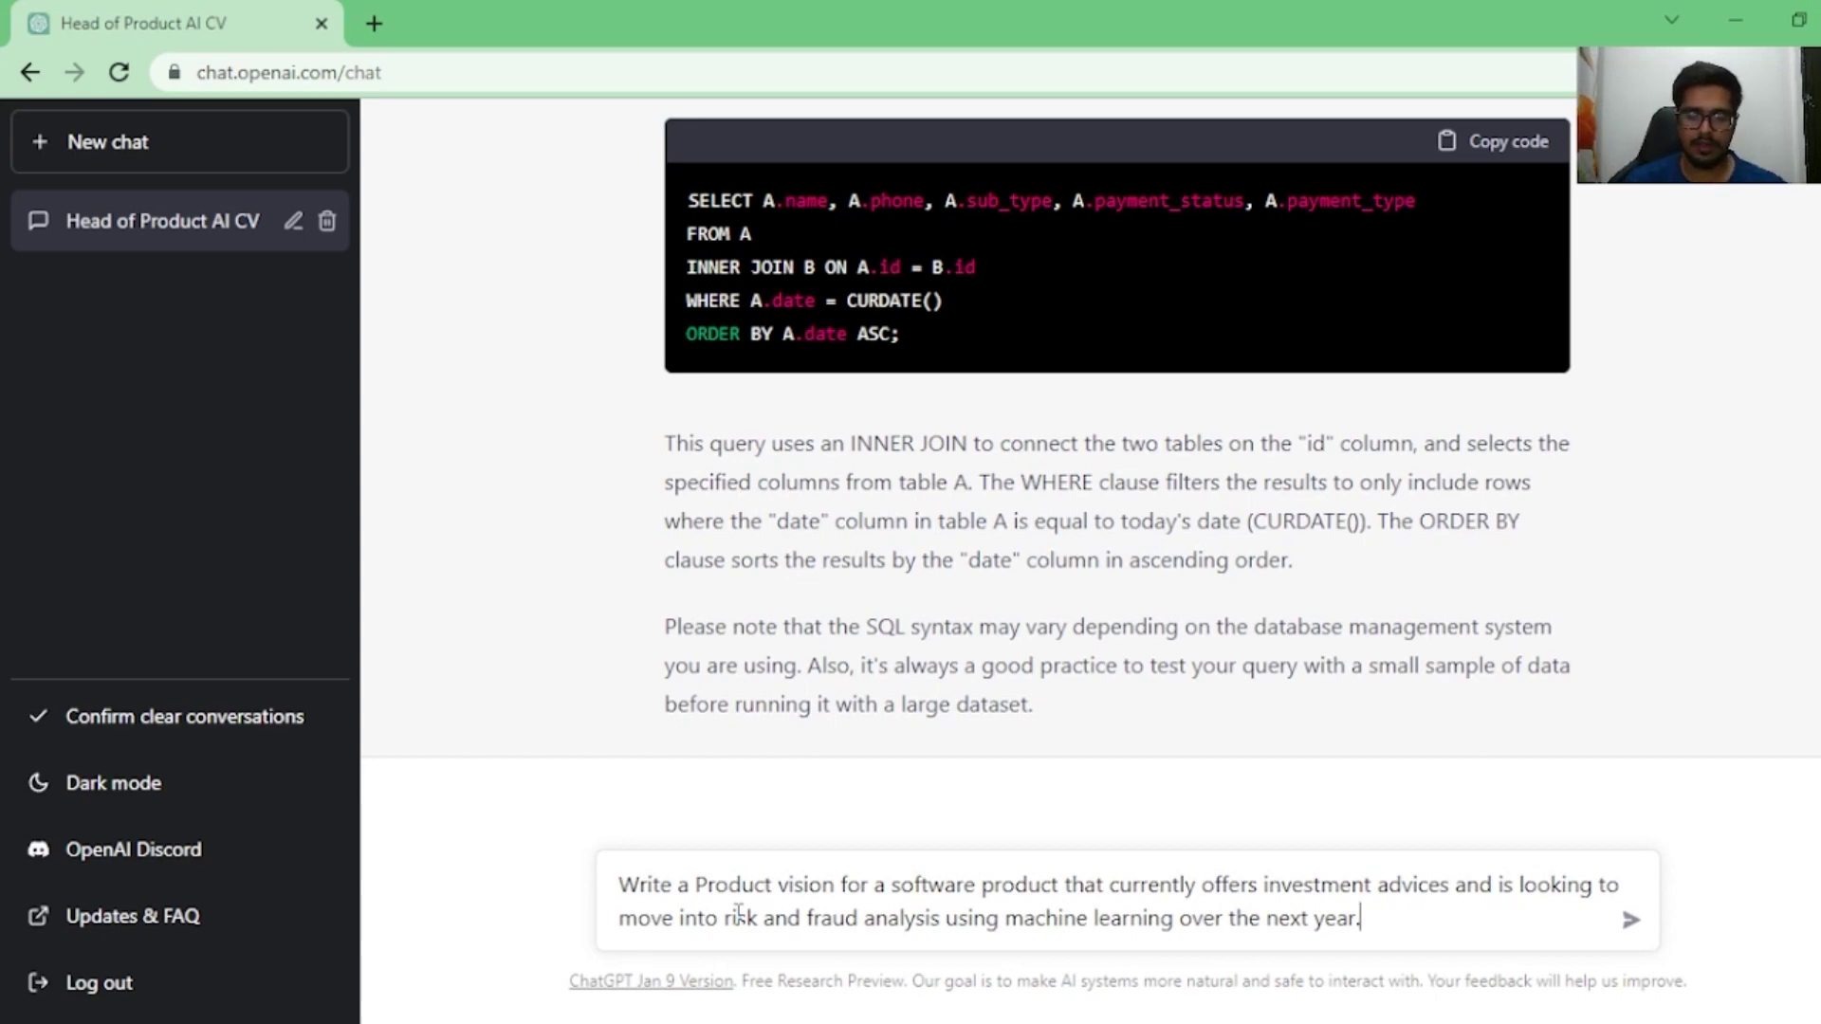
pyautogui.press('Return')
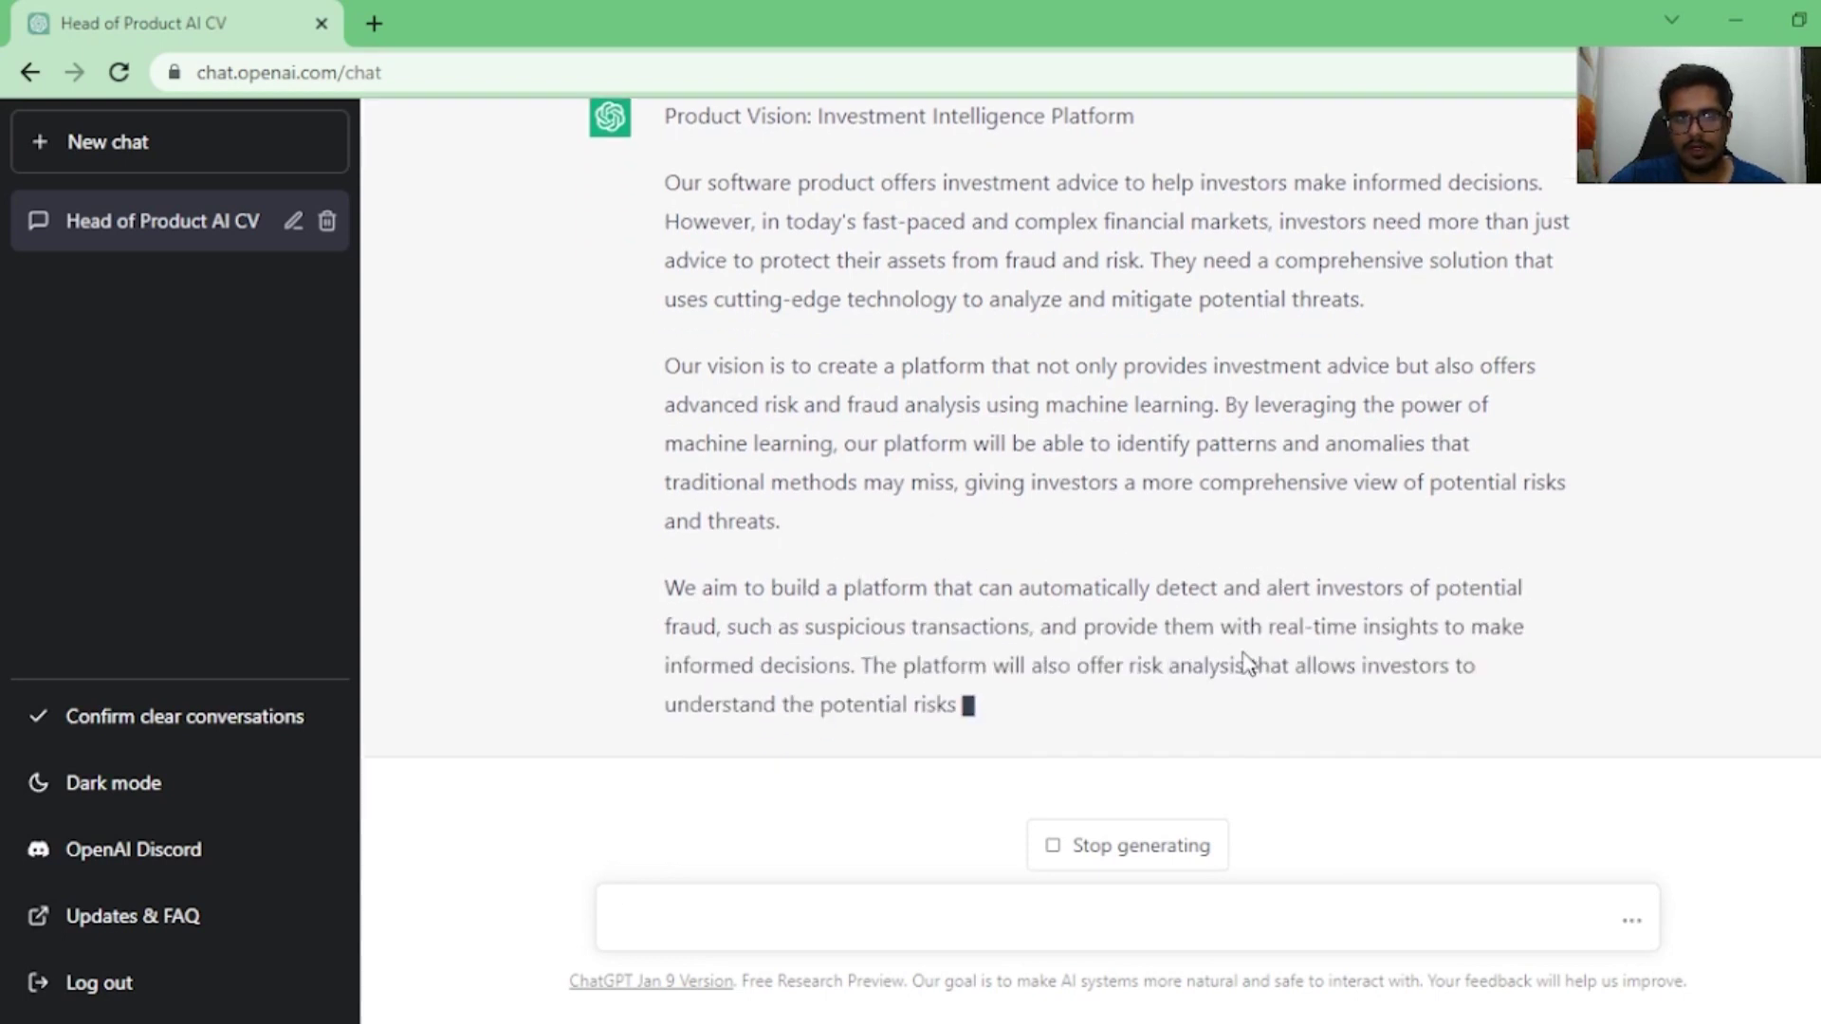
pyautogui.scroll(2, 847, 591)
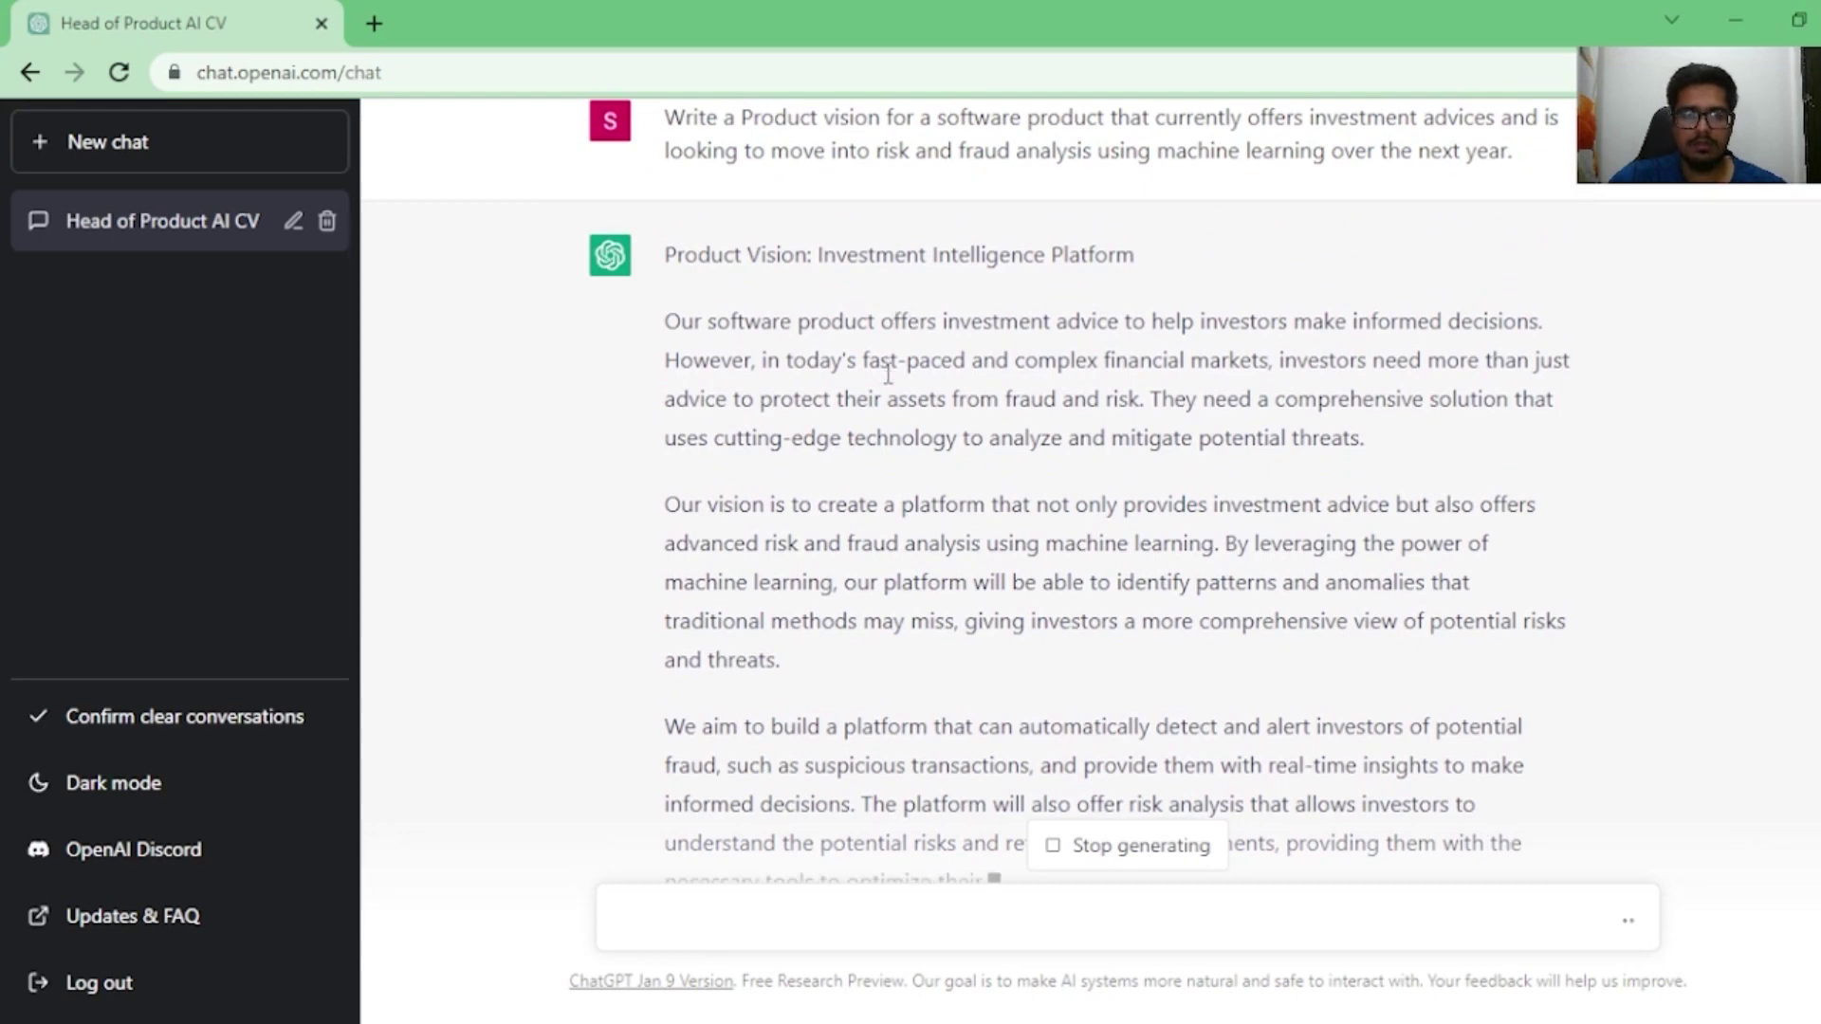
pyautogui.scroll(-3, 888, 372)
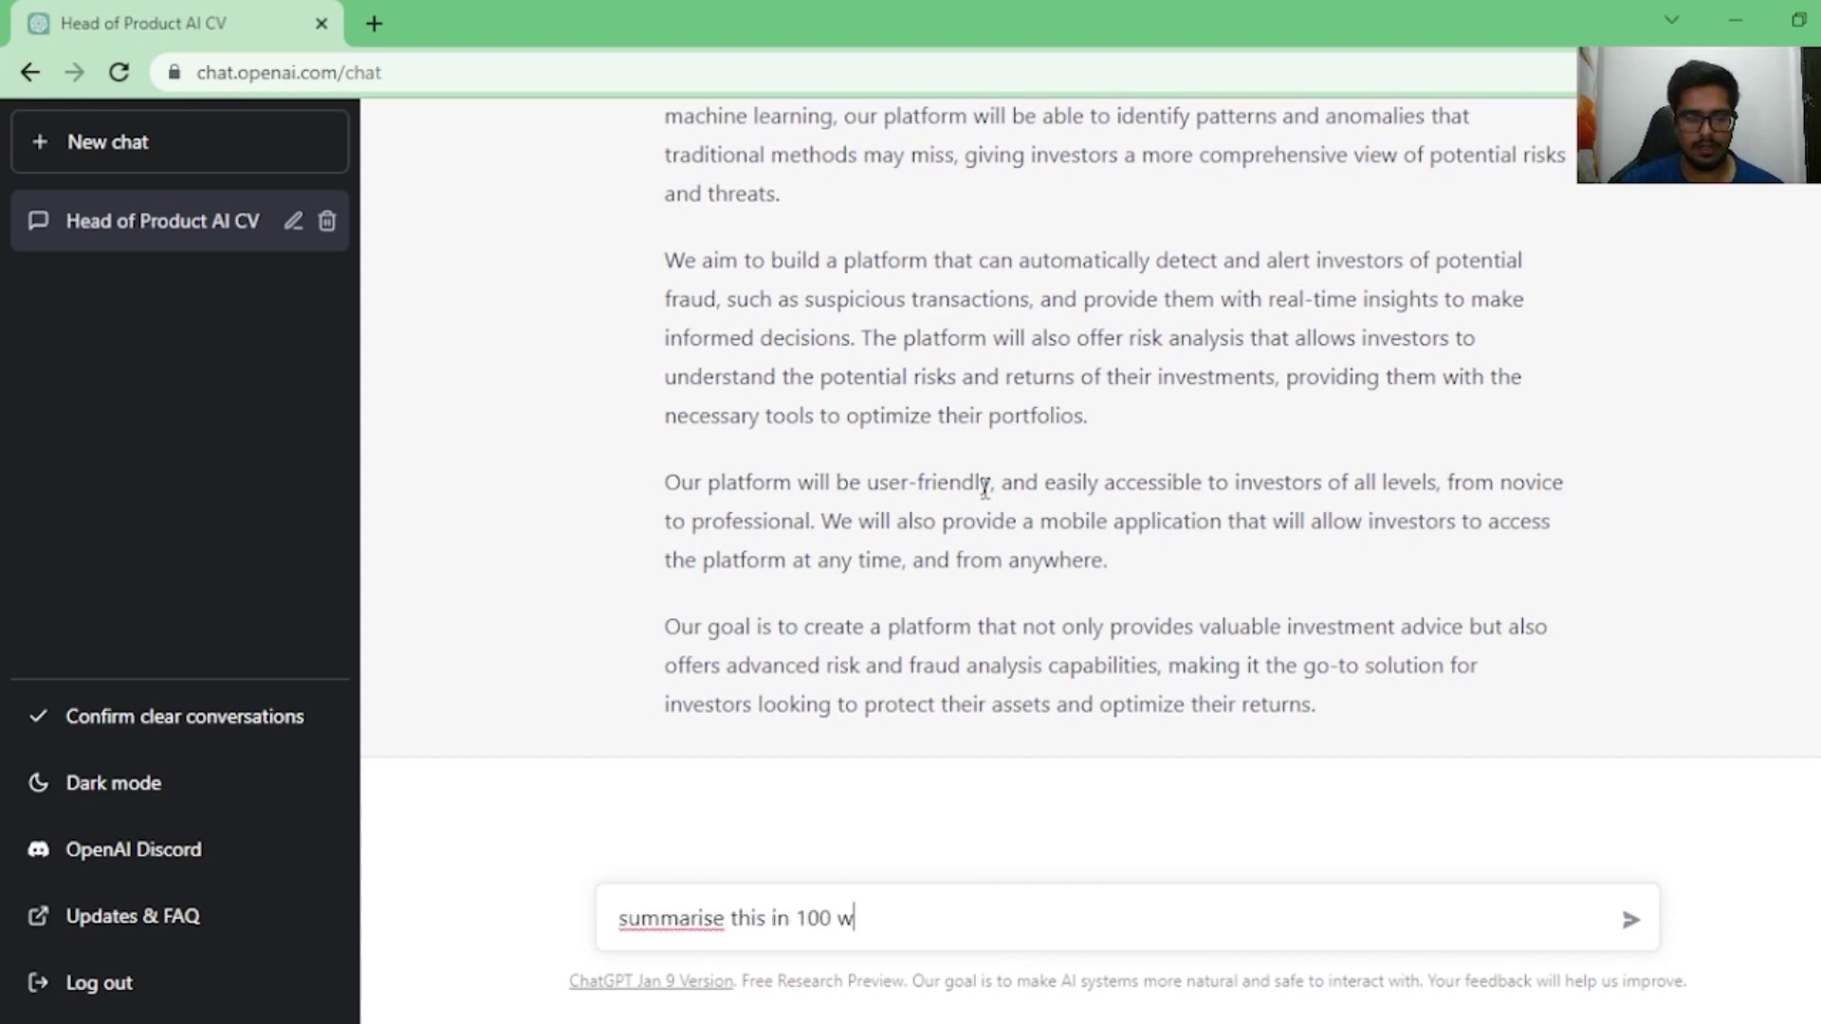
pyautogui.press('Return')
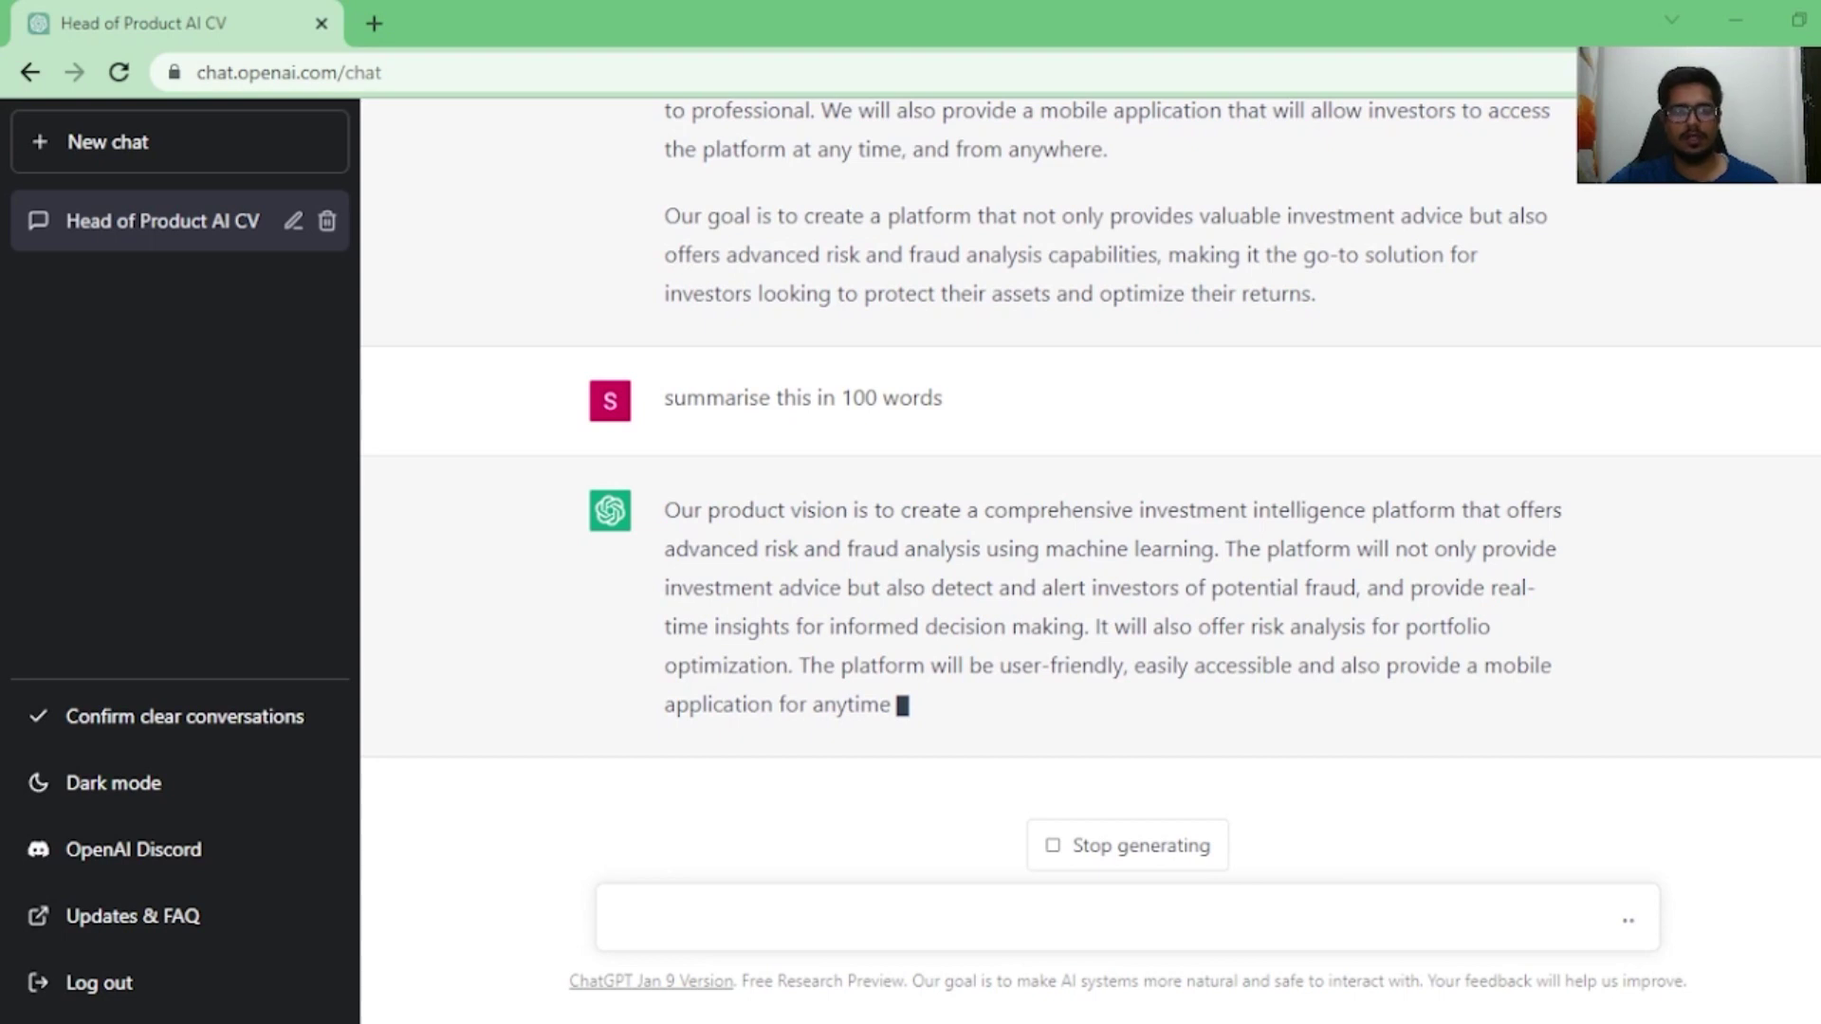
# Step: Ask for a first user-research email to signed-up users, written as Product Manager of a hyper local delivery product, and highlight its gift card incentive
pyautogui.write('Act like you’re a Product Manager of a hyper local delivery product, you’re to conduct user interviews. Craft the first email you can send to the users who signed up on your platform for user research.')
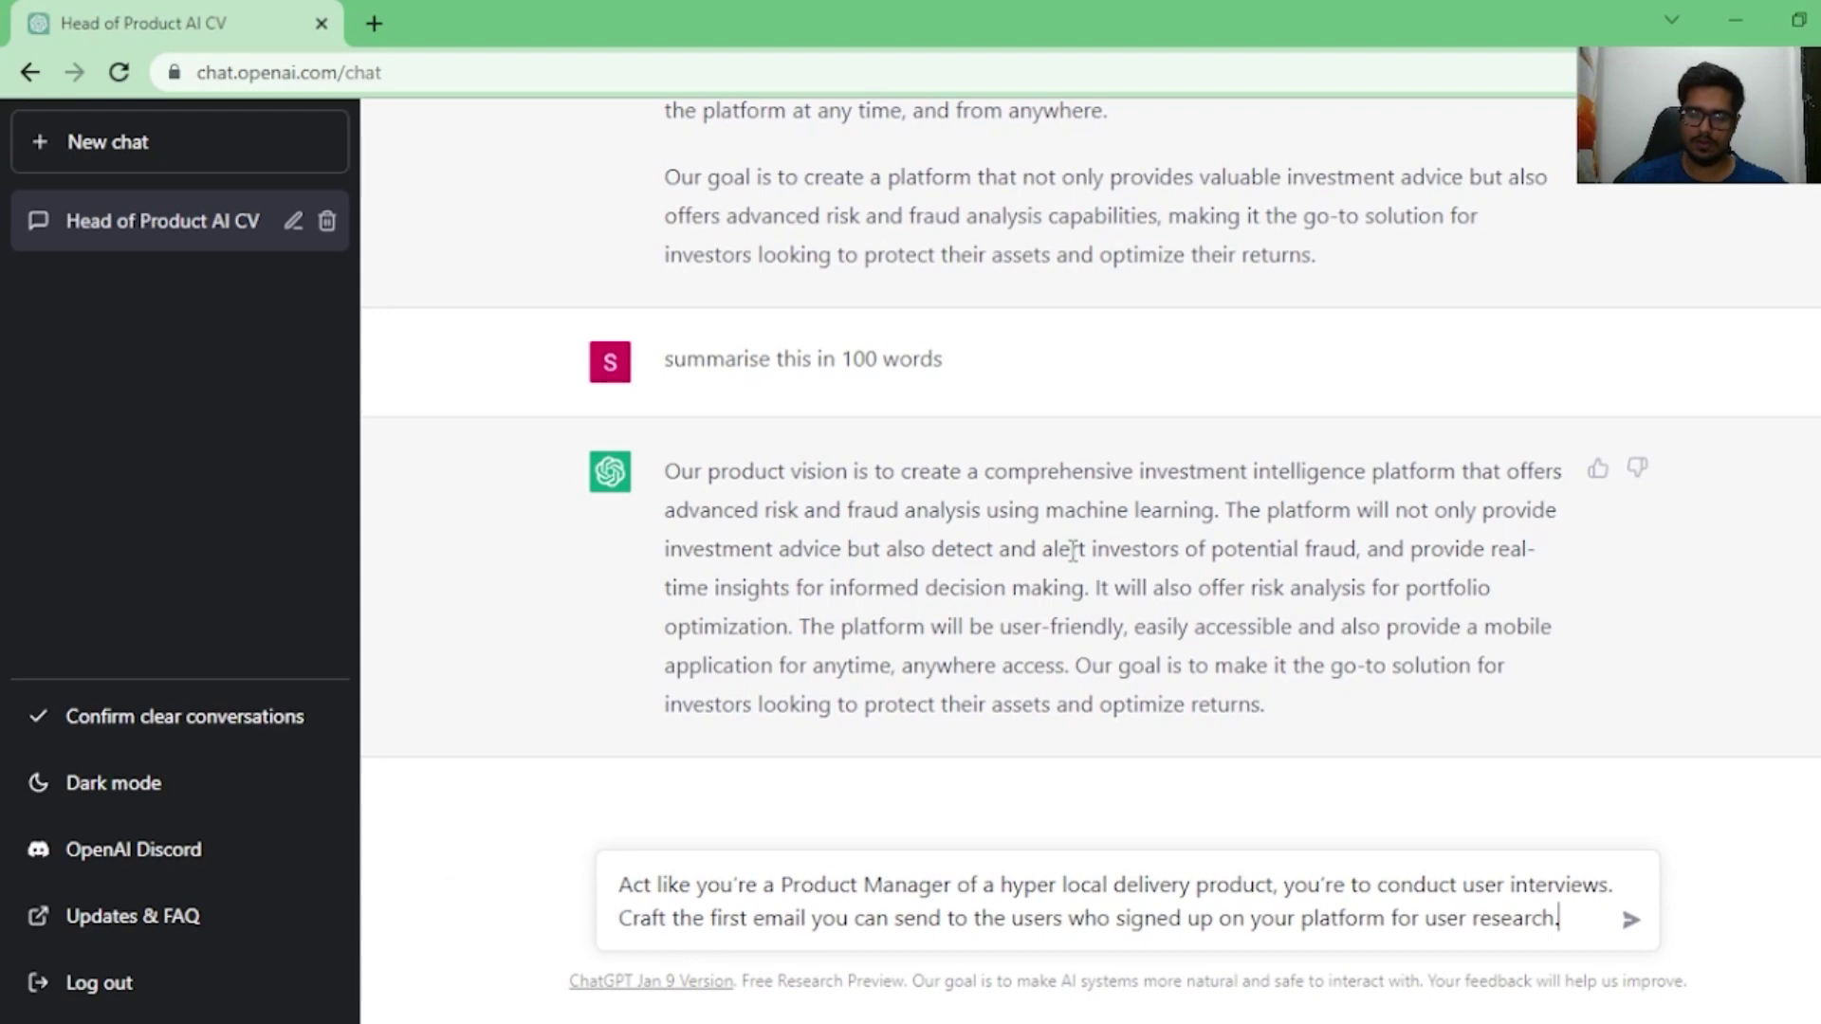
pyautogui.press('Return')
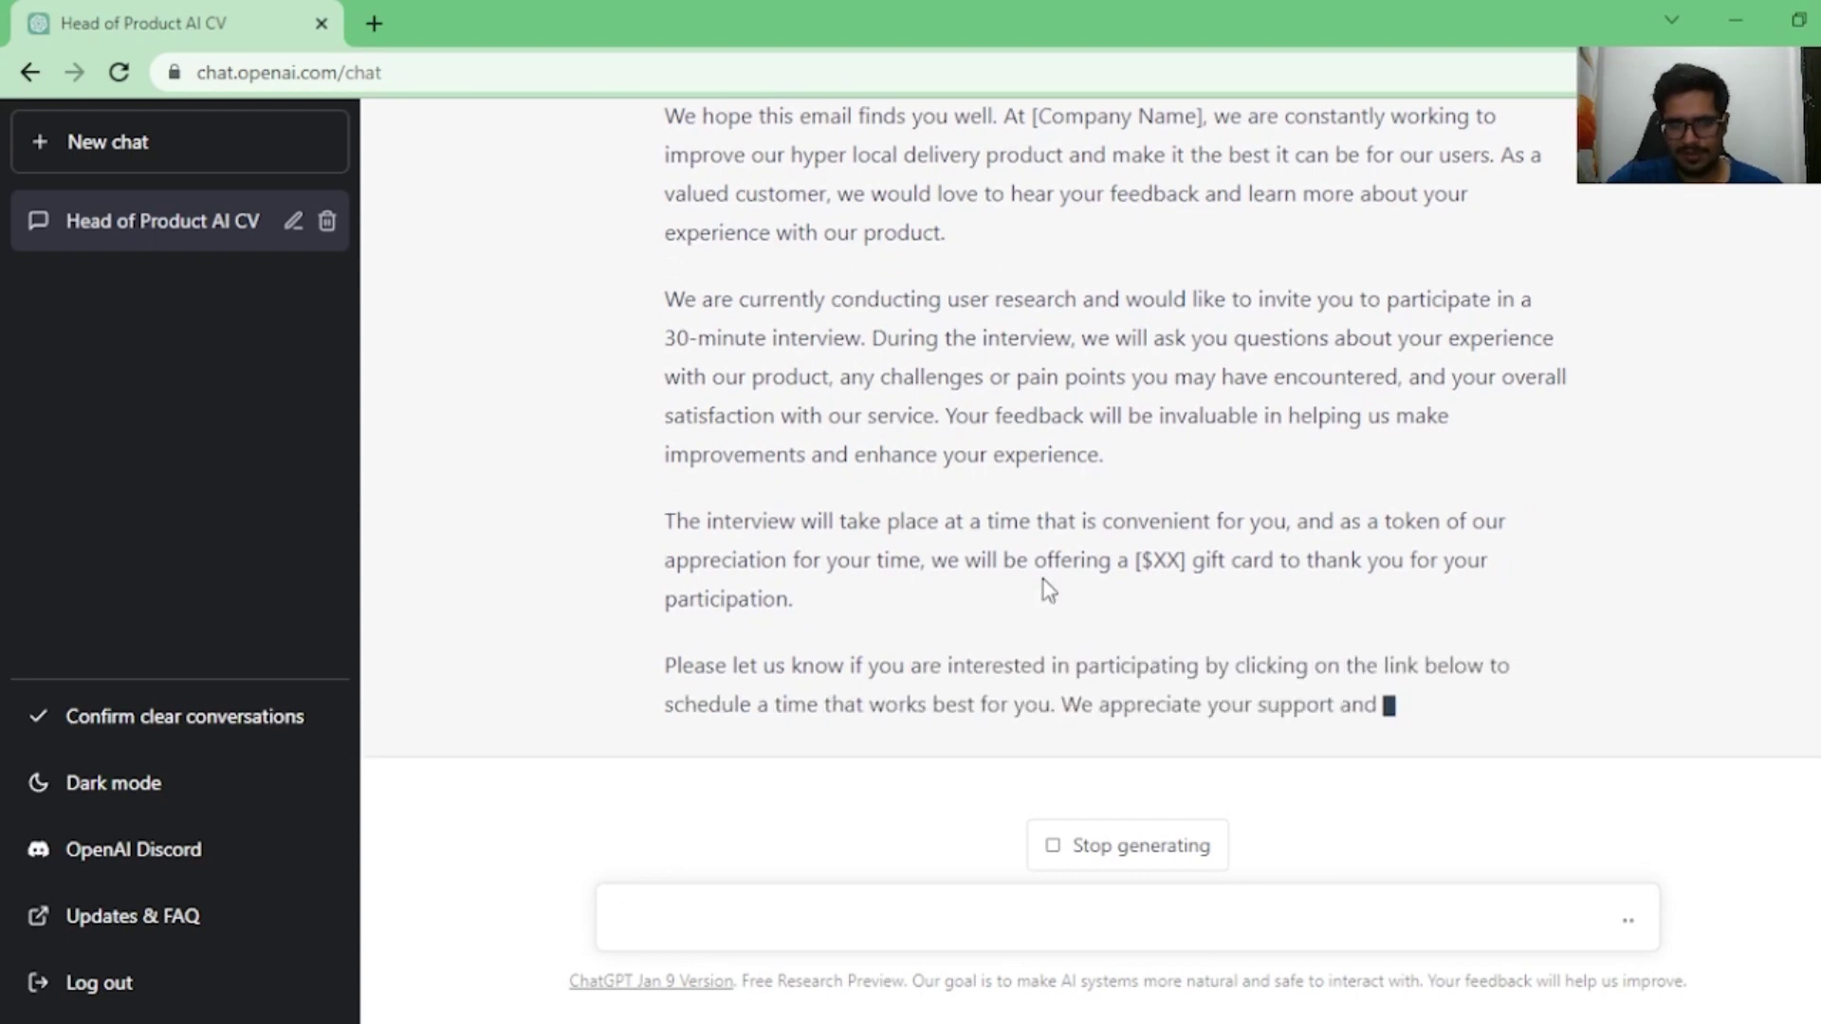
pyautogui.moveTo(702, 459); pyautogui.dragTo(888, 527)
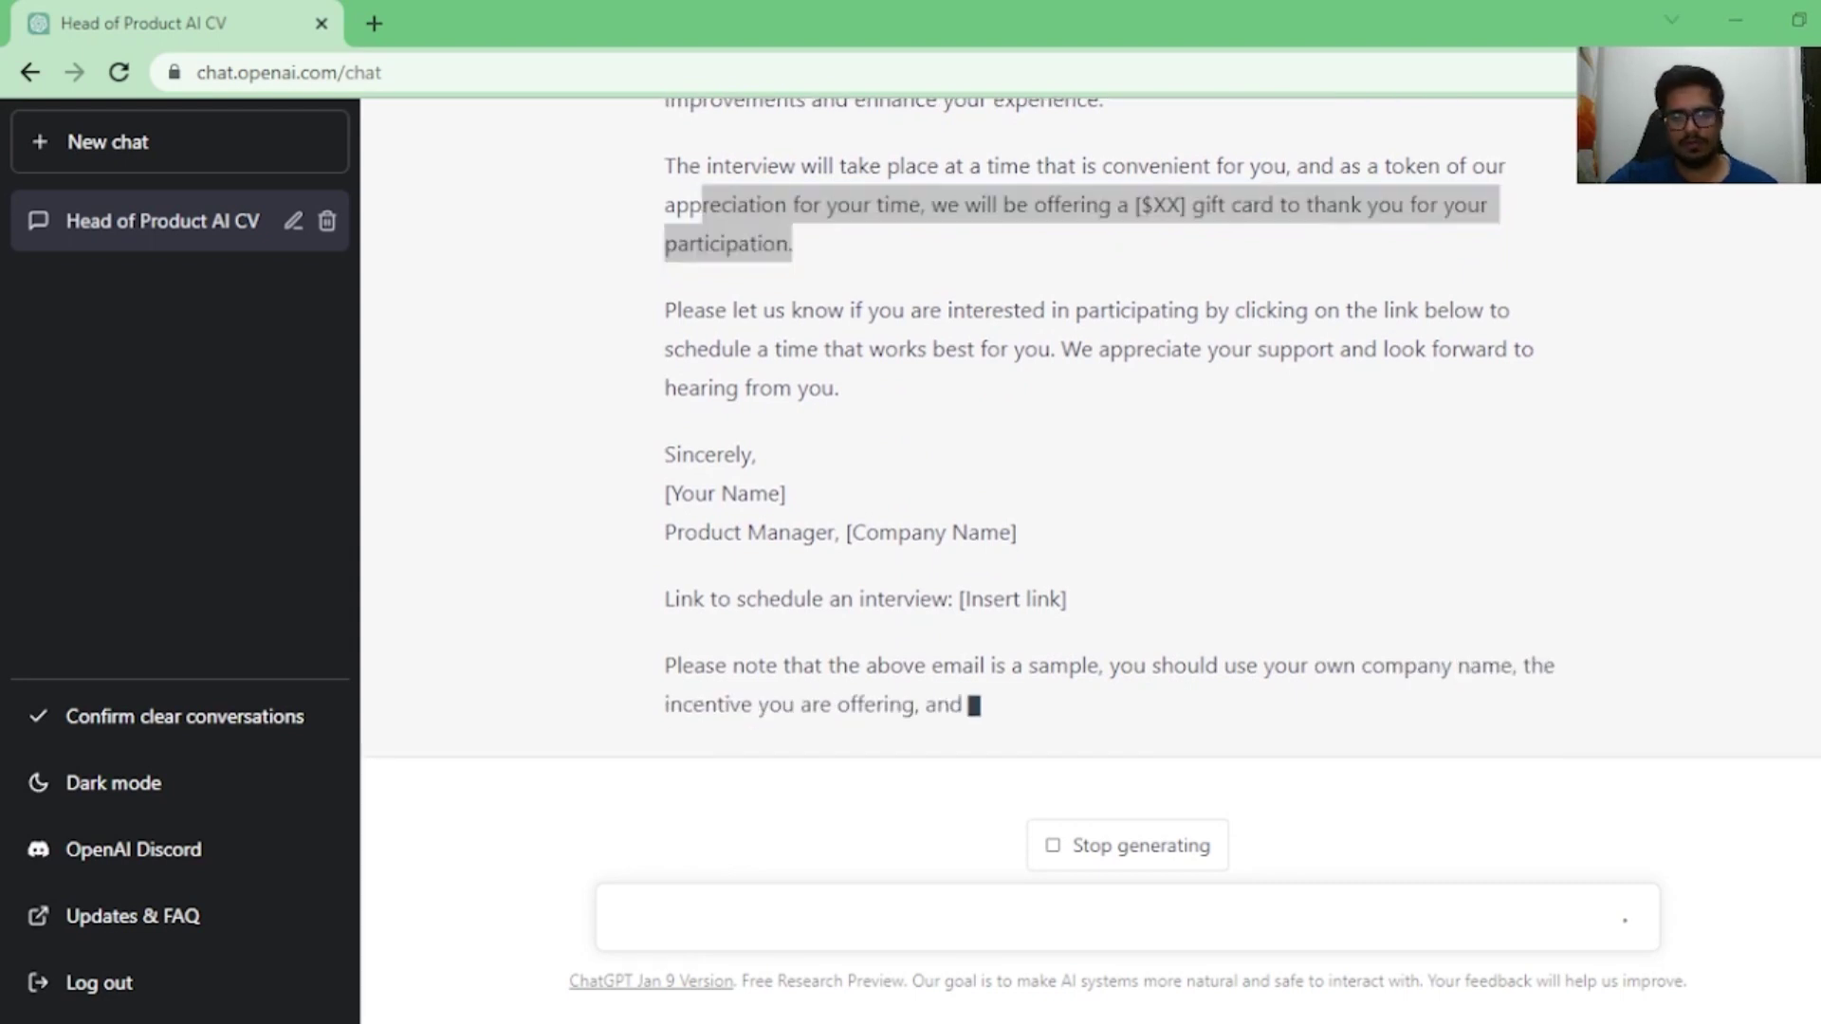
# Step: Request a PRD for investment-advice software moving into risk and fraud analysis, covering the feature that enables faster risk and fraud analysis using AI
pyautogui.click(860, 921)
pyautogui.write('Write a PRD for a software product that currently offers investment advices and is looking to move into risk and fraud analysis, the PRD should be about the feature that enables faster risk and fraud analysis using ai')
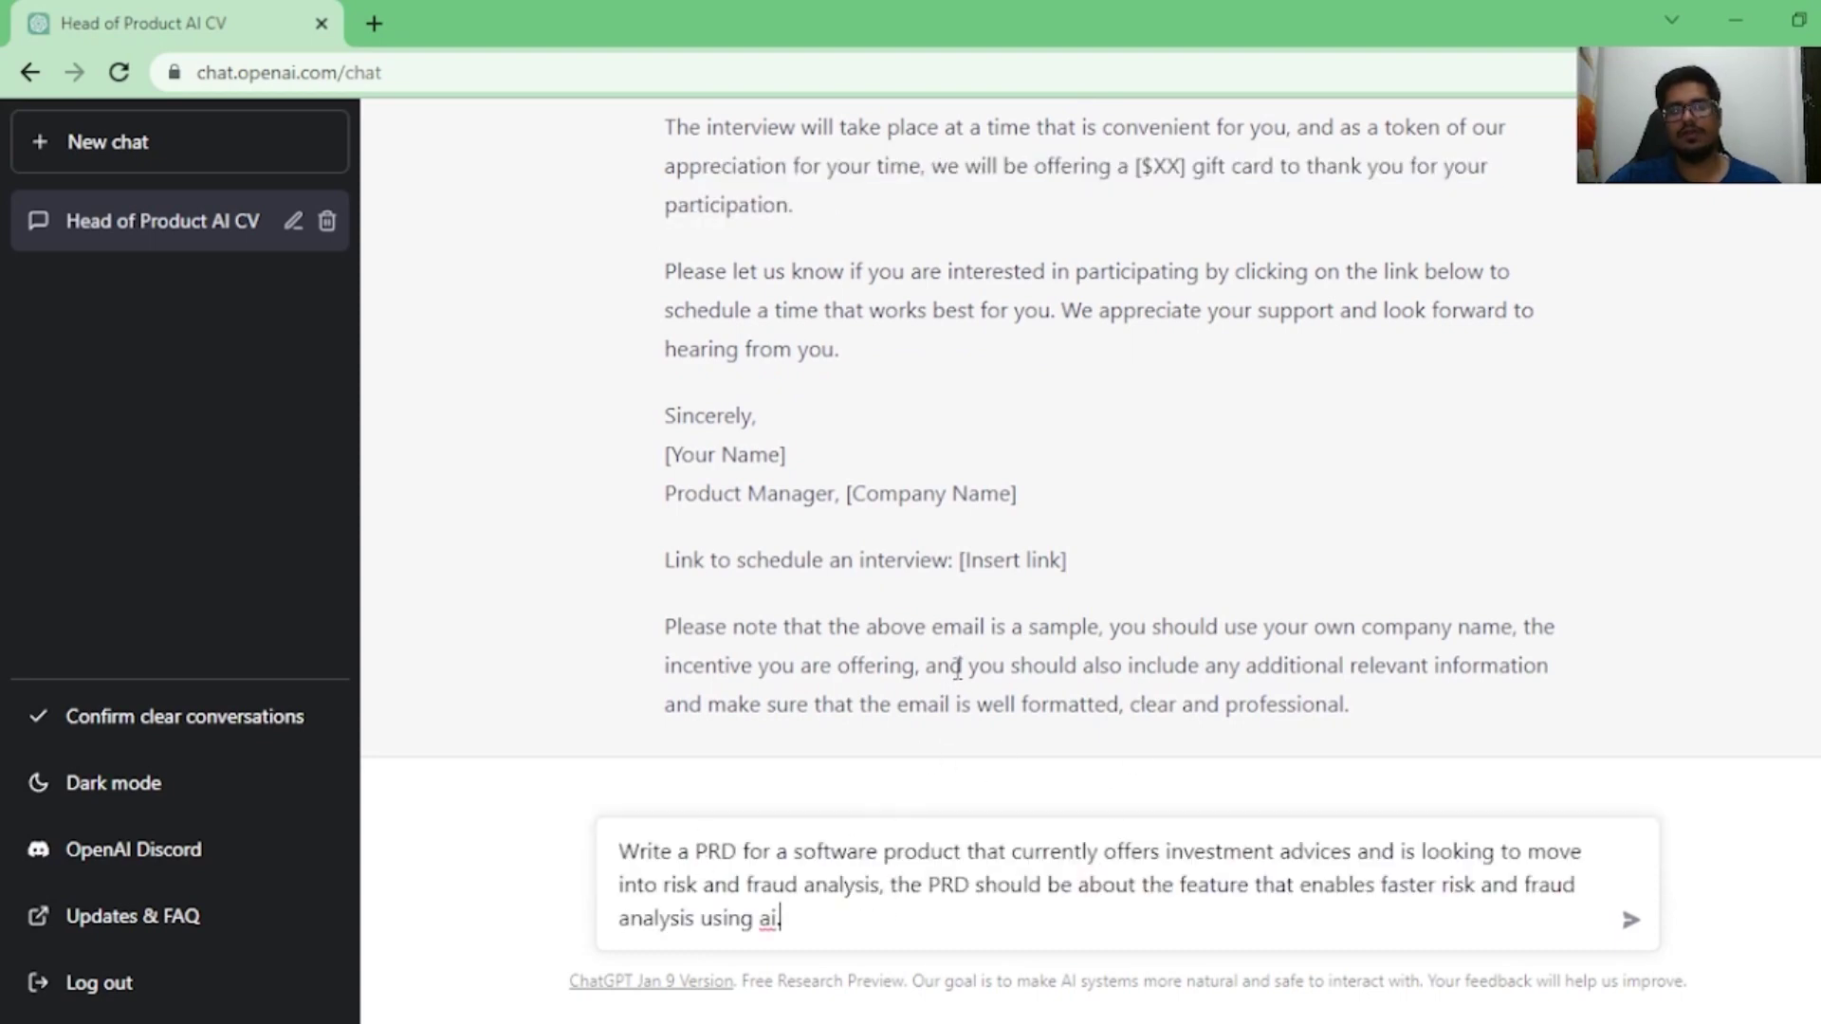
pyautogui.scroll(9, 896, 360)
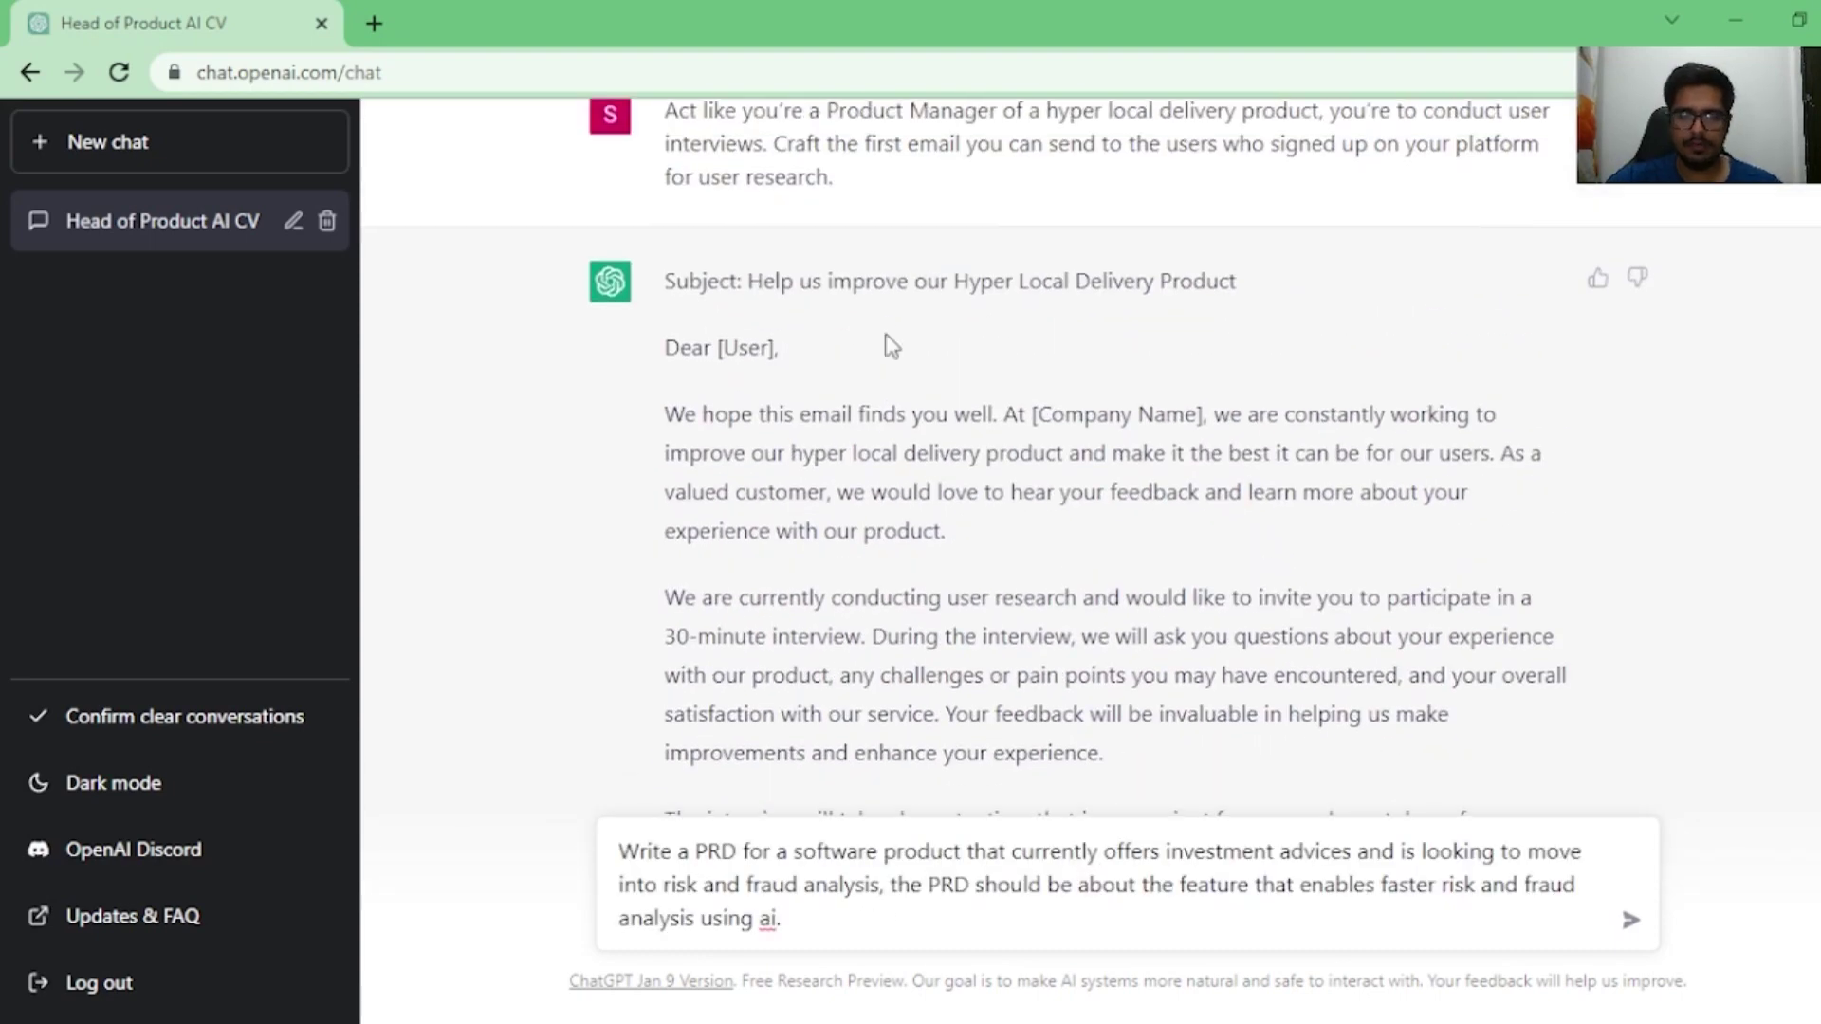
pyautogui.scroll(-9, 891, 347)
pyautogui.press('Return')
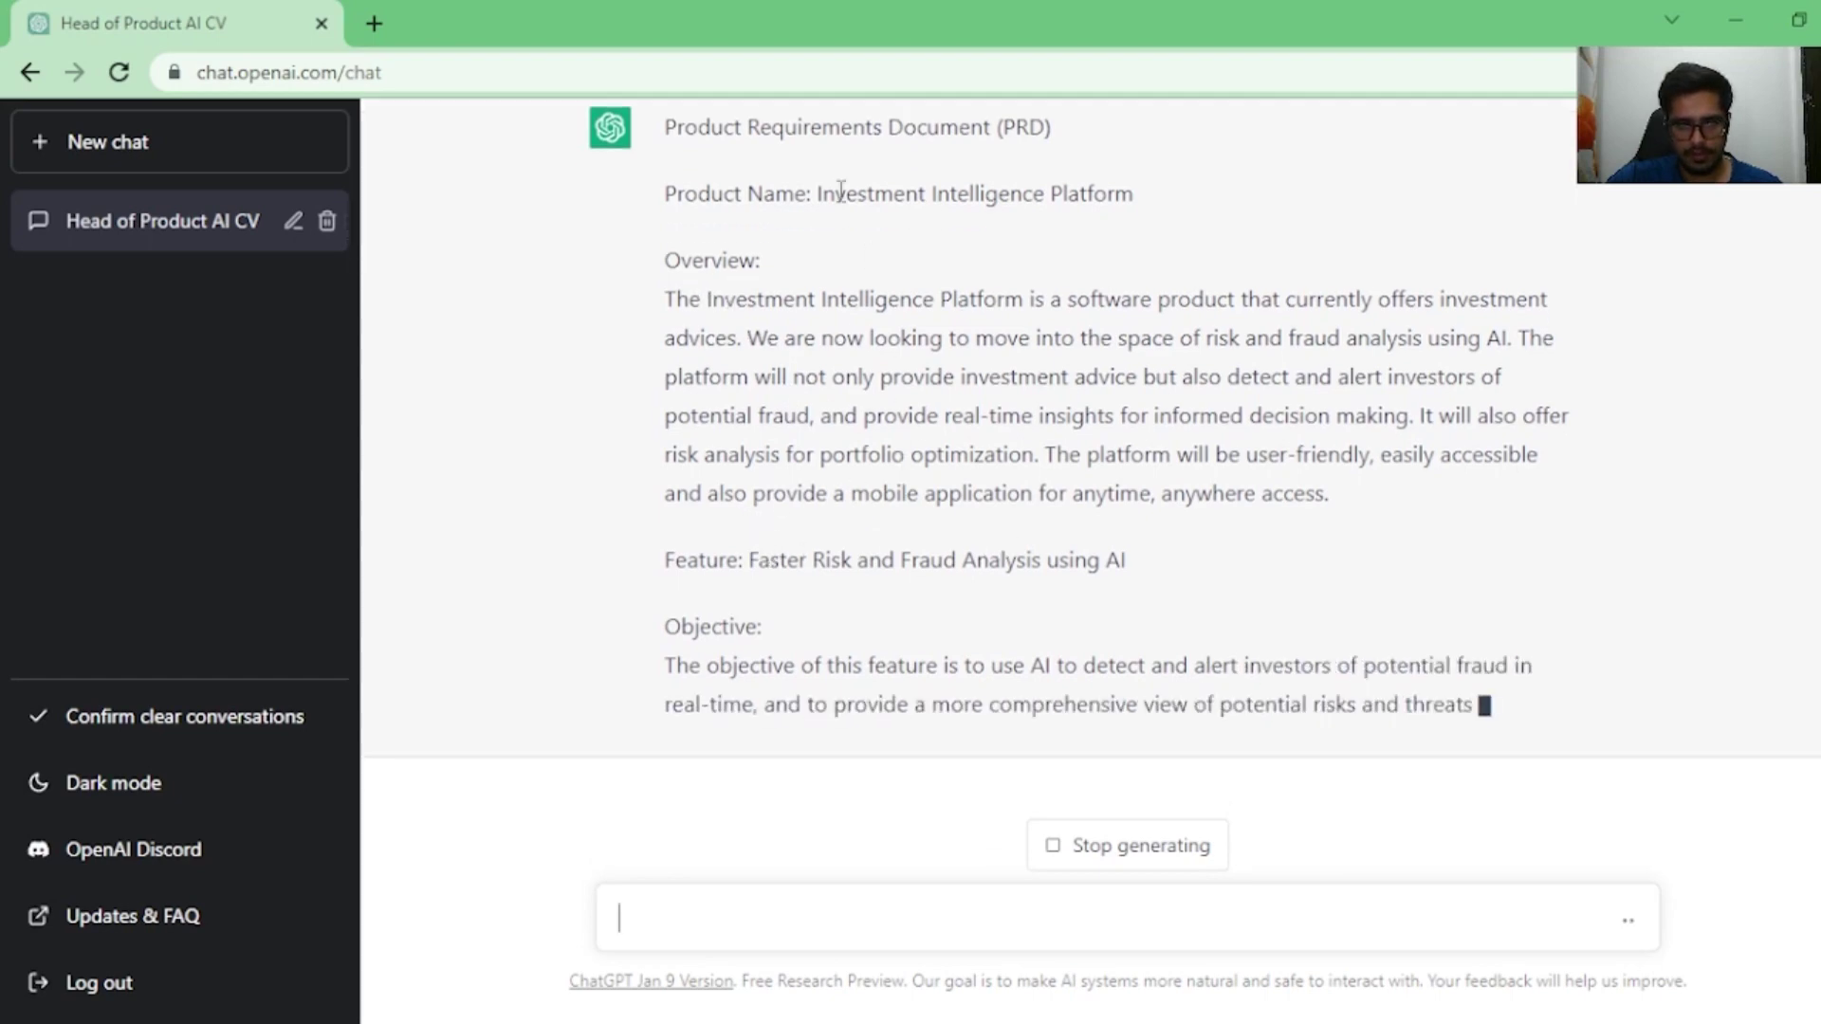
# Step: Read through the generated PRD and highlight its list of functional requirements
pyautogui.scroll(3, 1100, 358)
pyautogui.scroll(-3, 1000, 418)
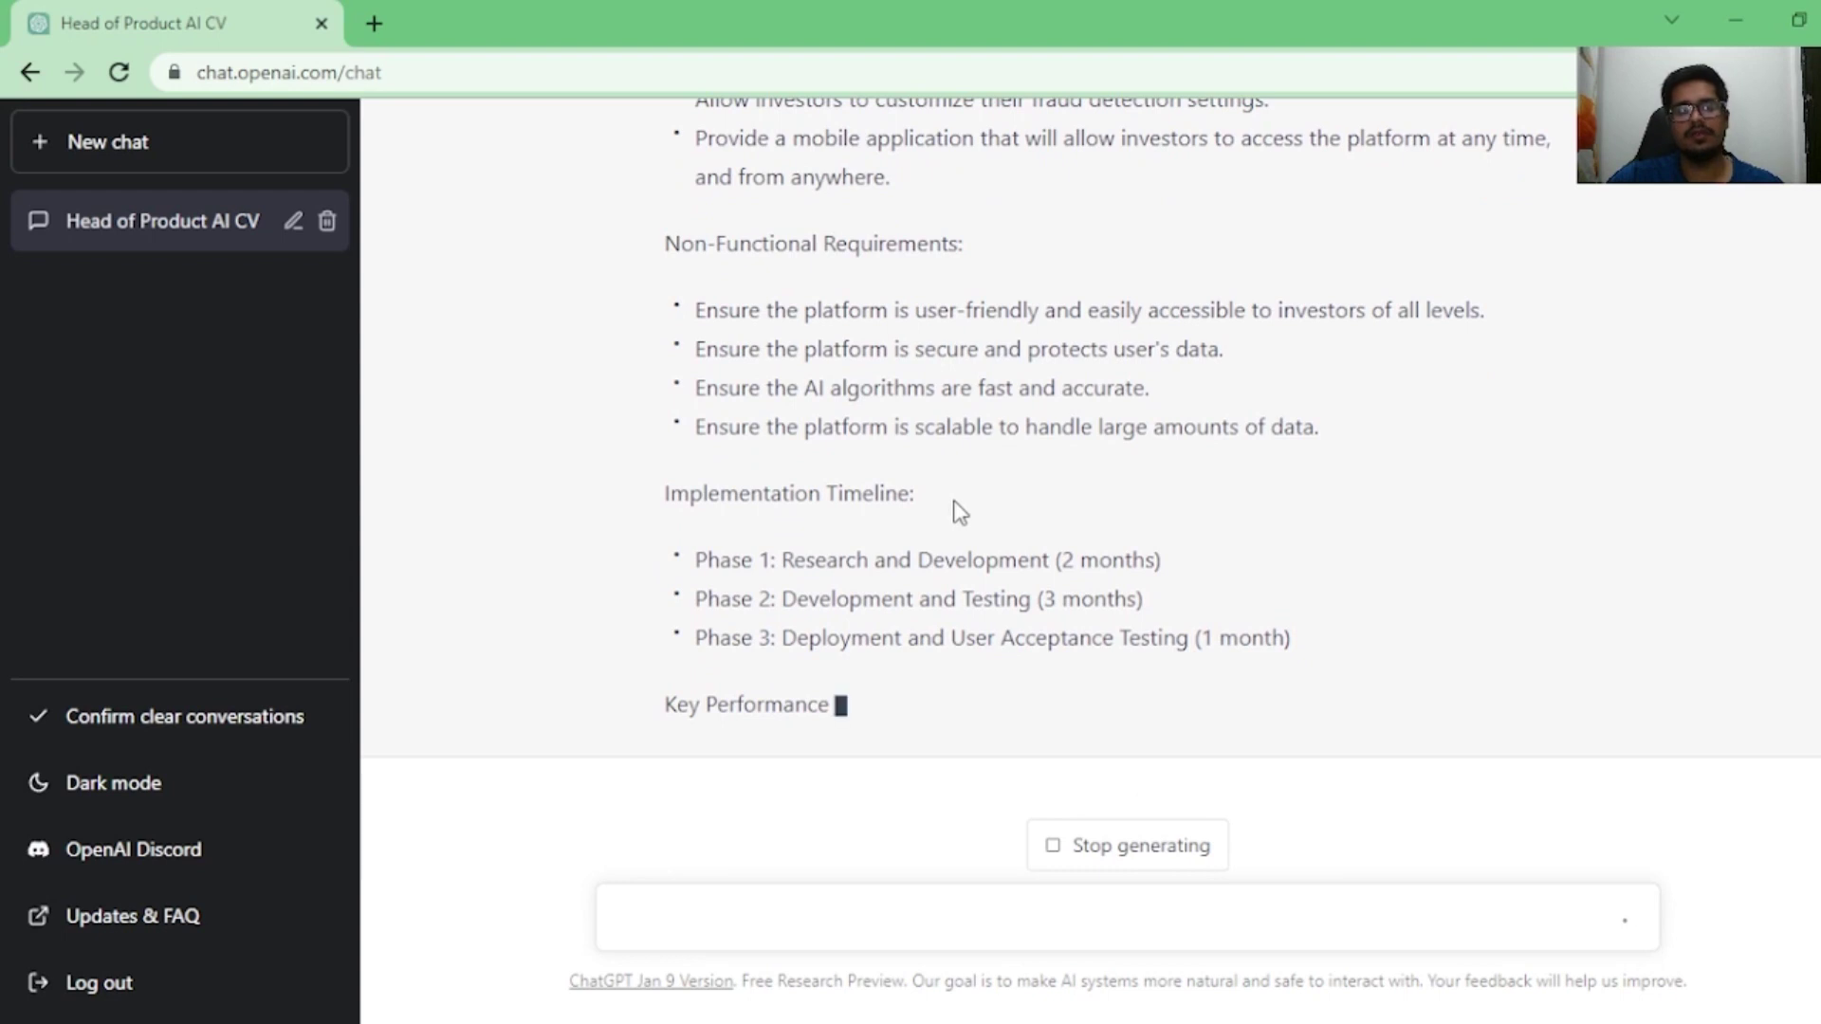
pyautogui.scroll(4, 959, 494)
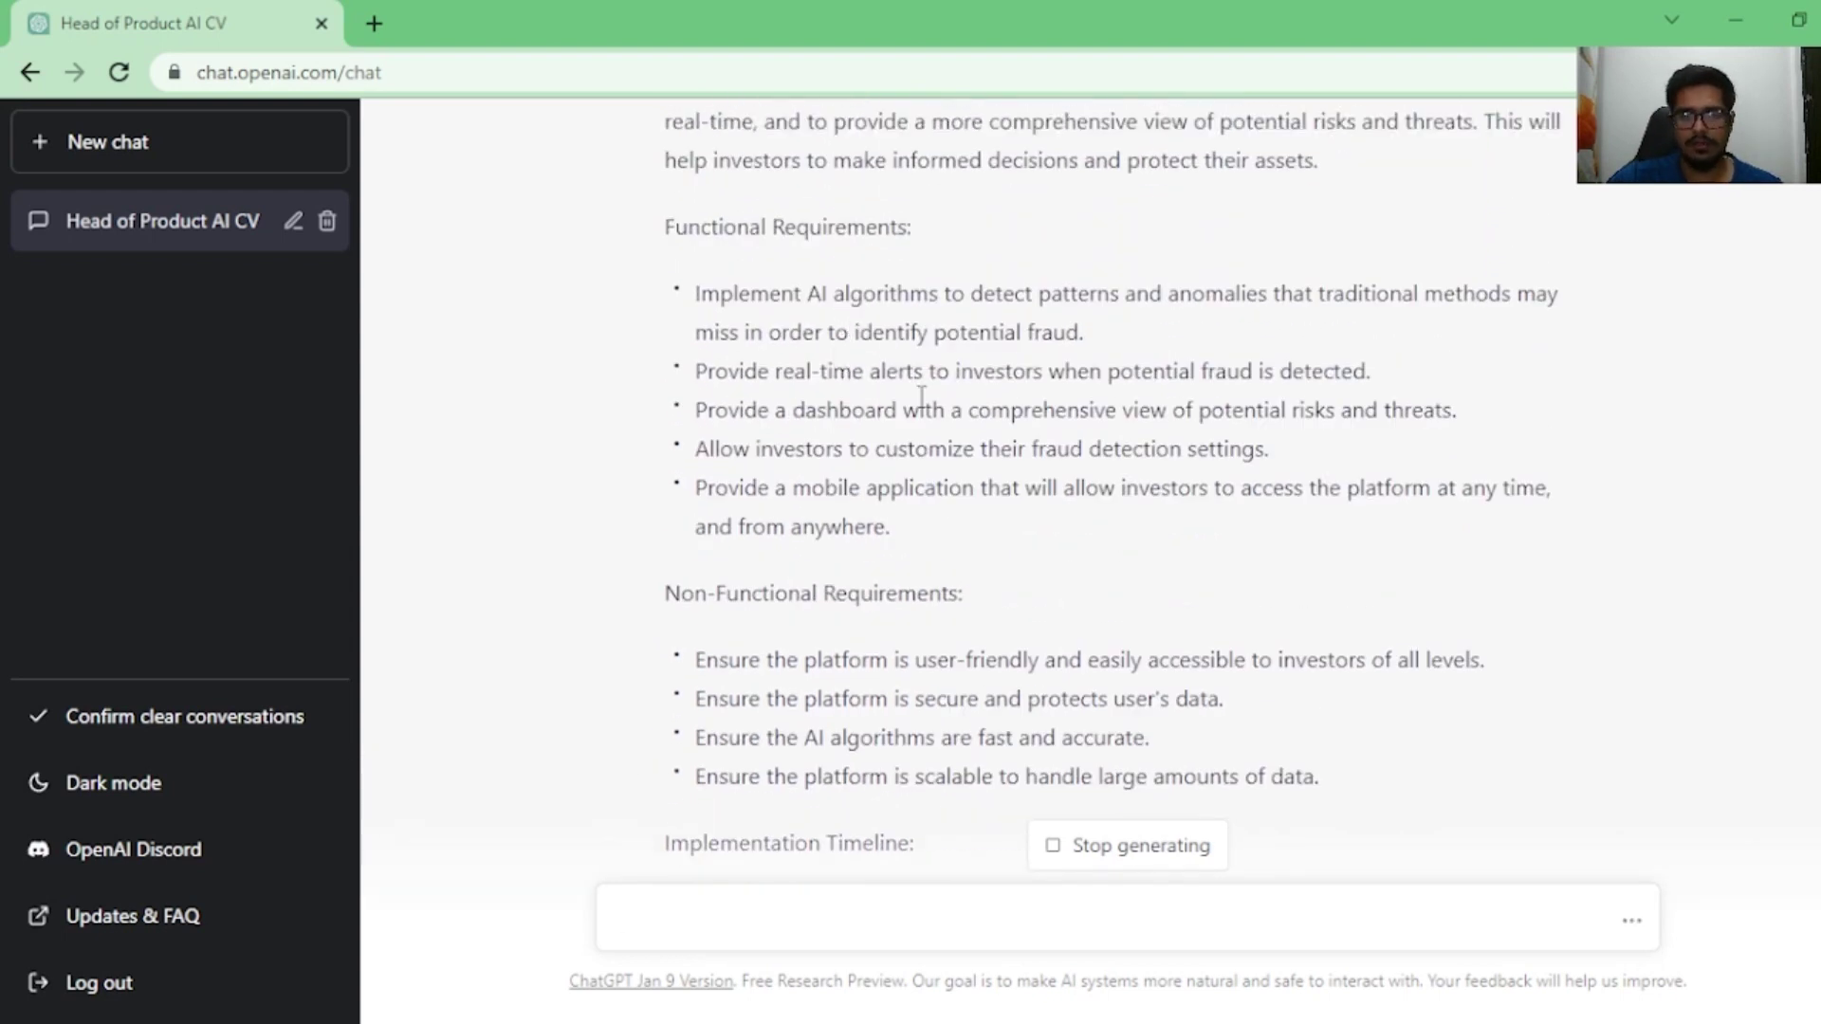
pyautogui.moveTo(932, 548); pyautogui.dragTo(697, 293)
pyautogui.scroll(4, 750, 342)
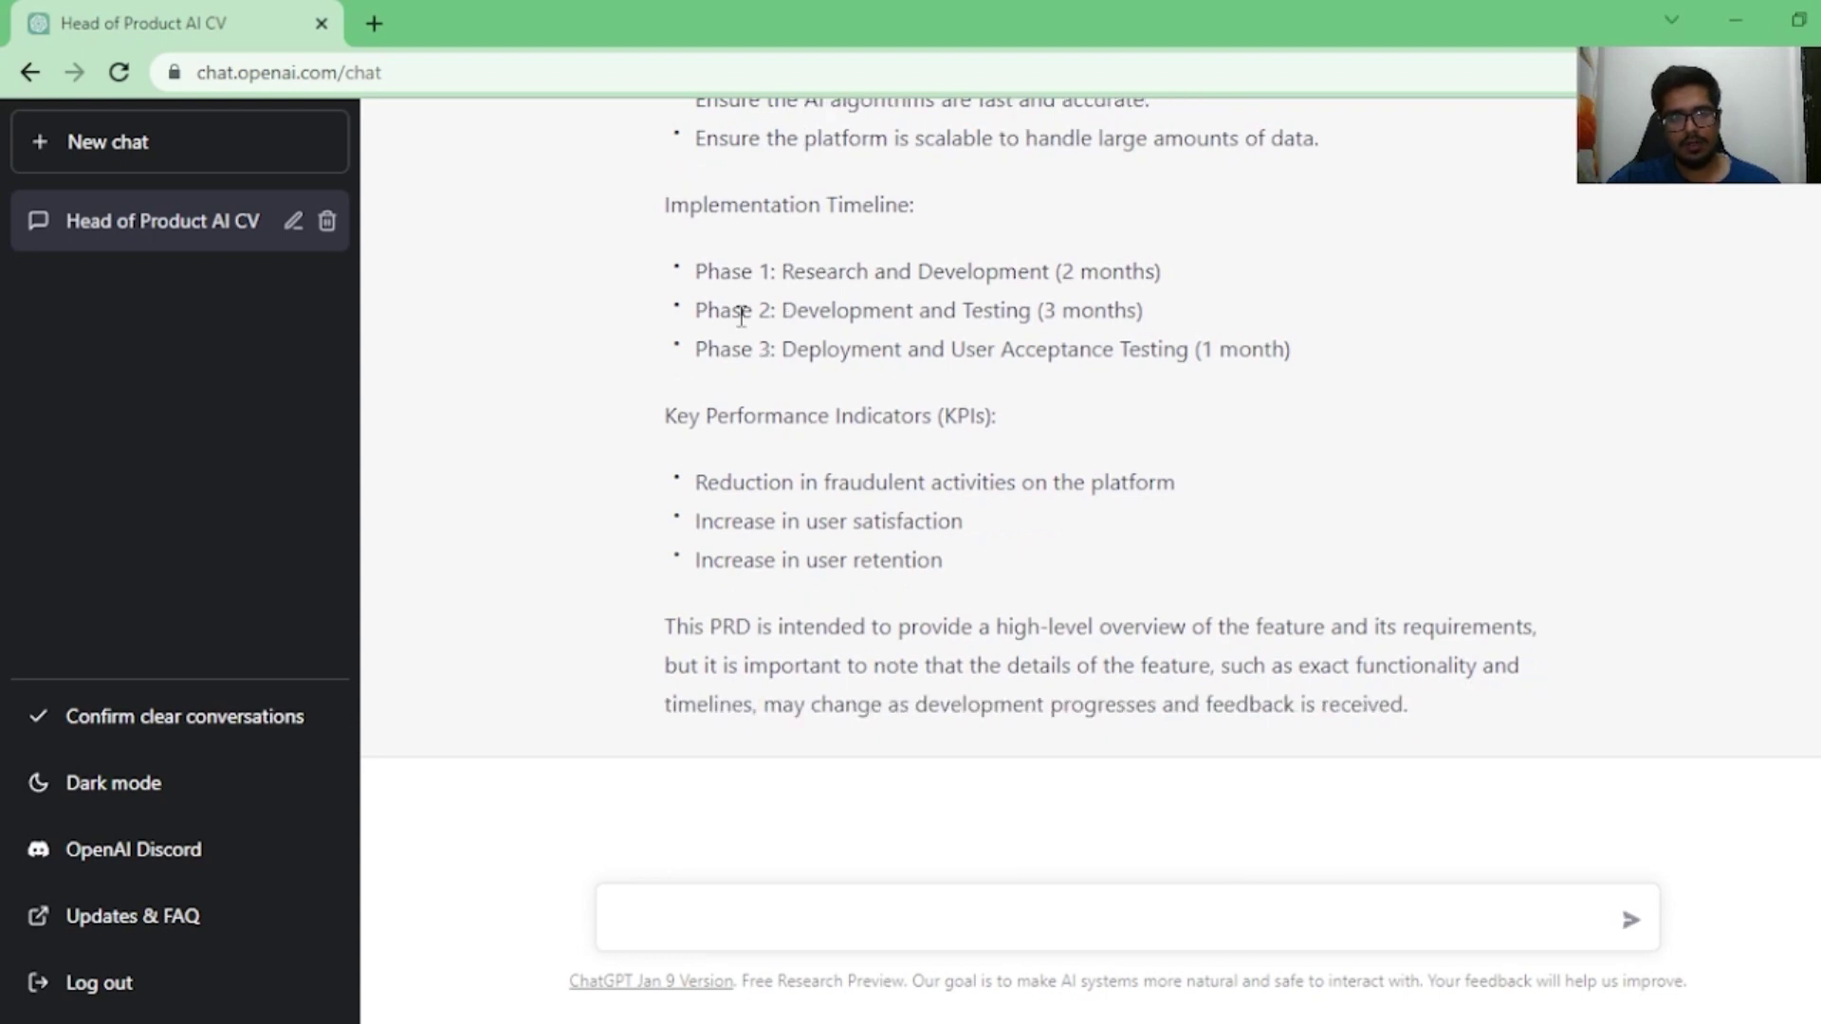
# Step: Ask for a virtual ping pong VR game's 6 month roadmap prioritised by impact, effort and innovation, and highlight its first three items
pyautogui.write("Act like you're a Product Manager of a VR Game product that allows users to play virtual ping pong, what should be my 6 month roadmap? prioritise items based on impact, effort and innovation.")
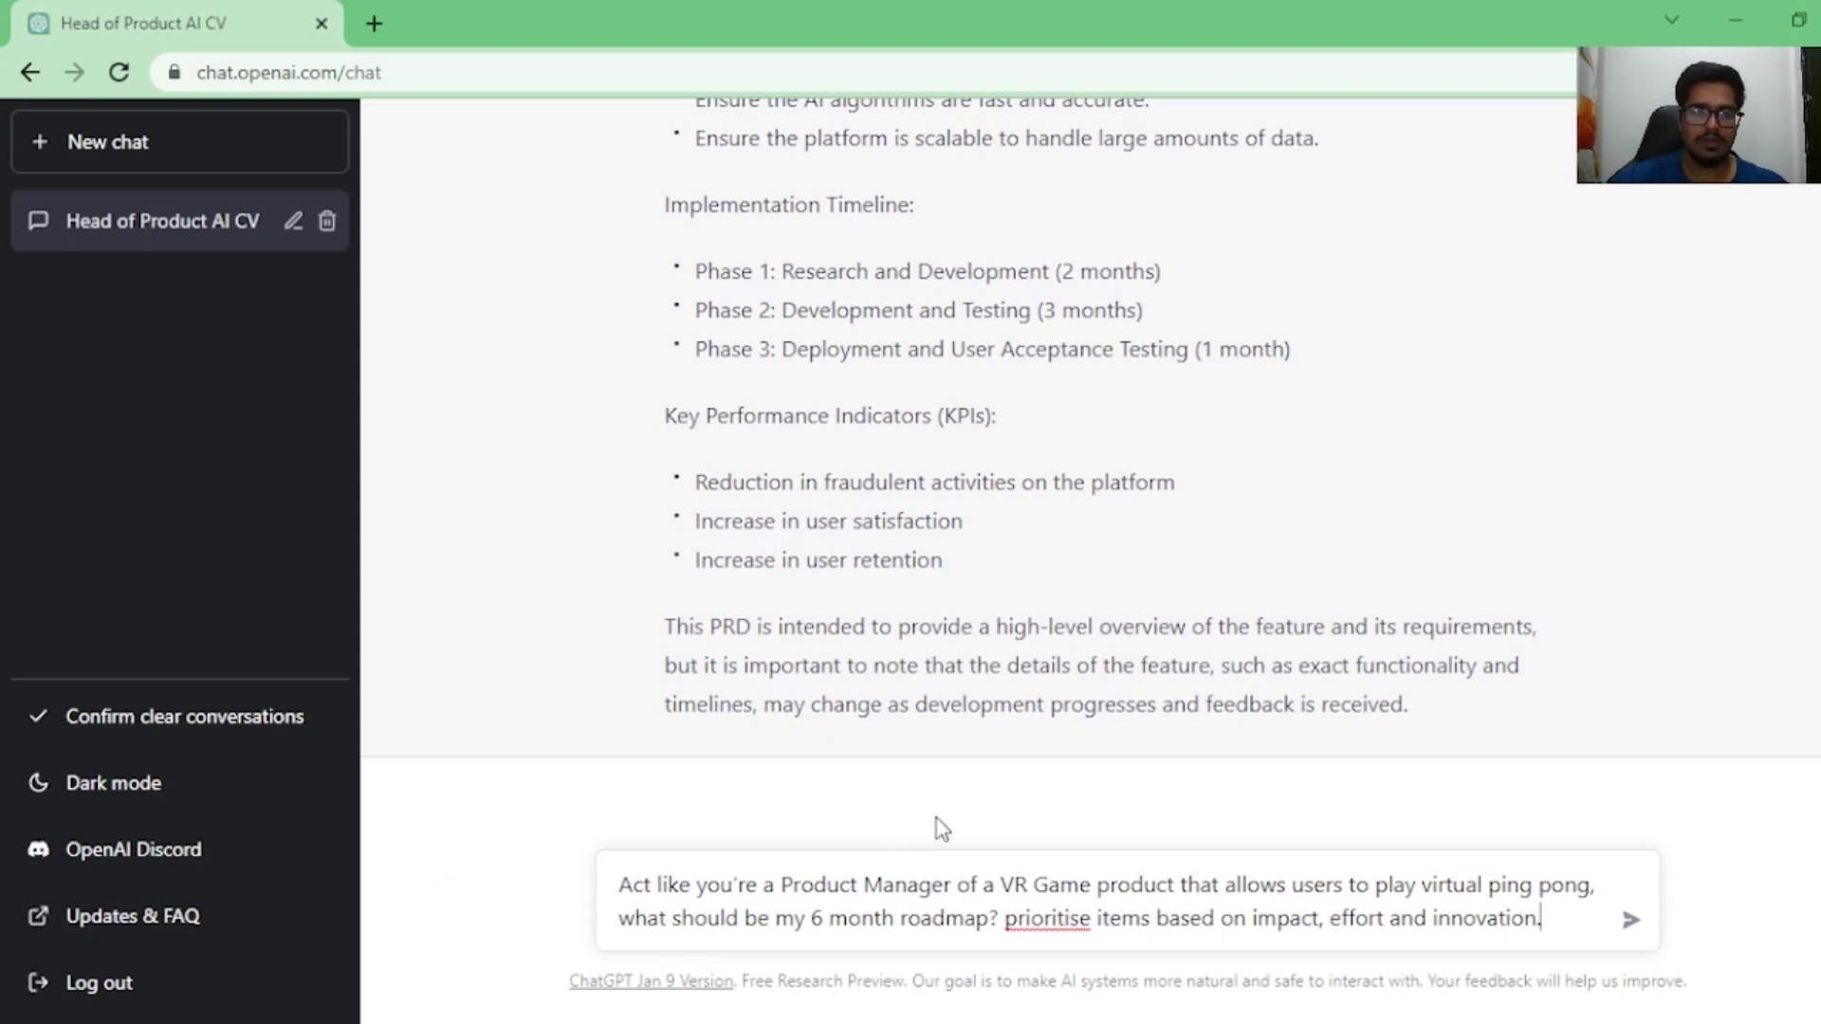
pyautogui.press('Return')
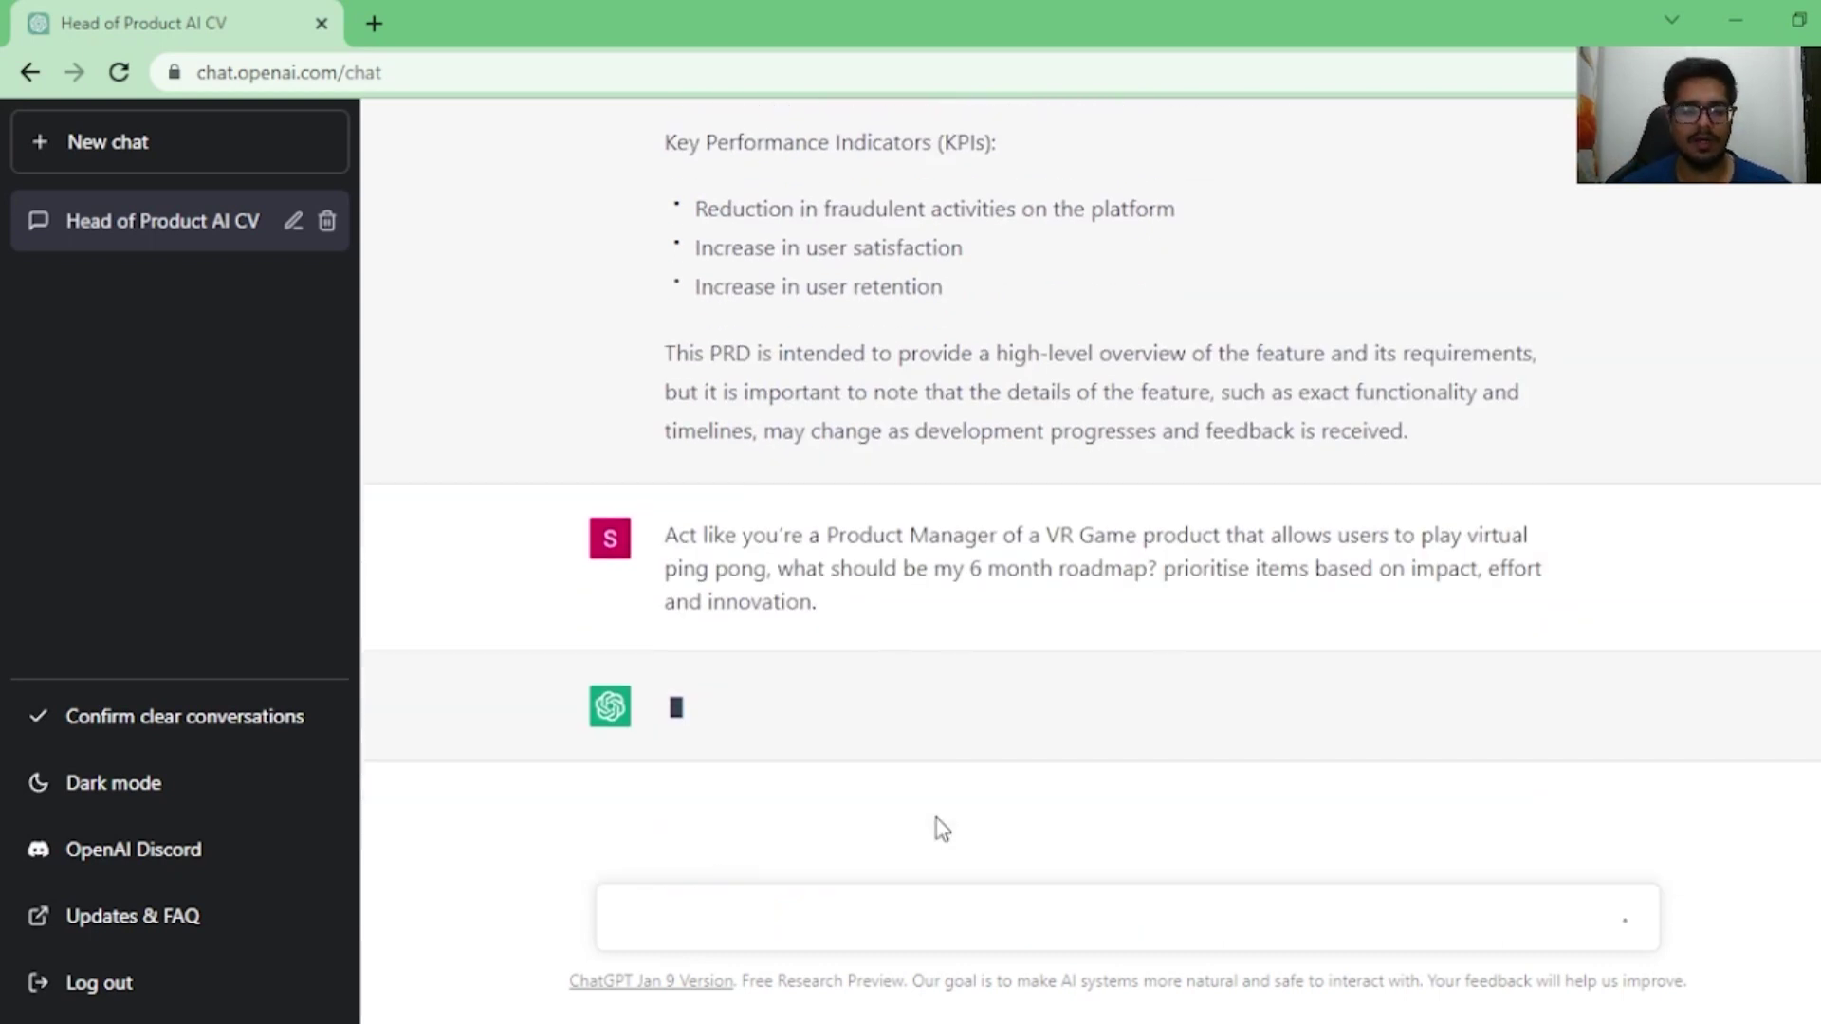
pyautogui.moveTo(1046, 517); pyautogui.dragTo(1159, 566)
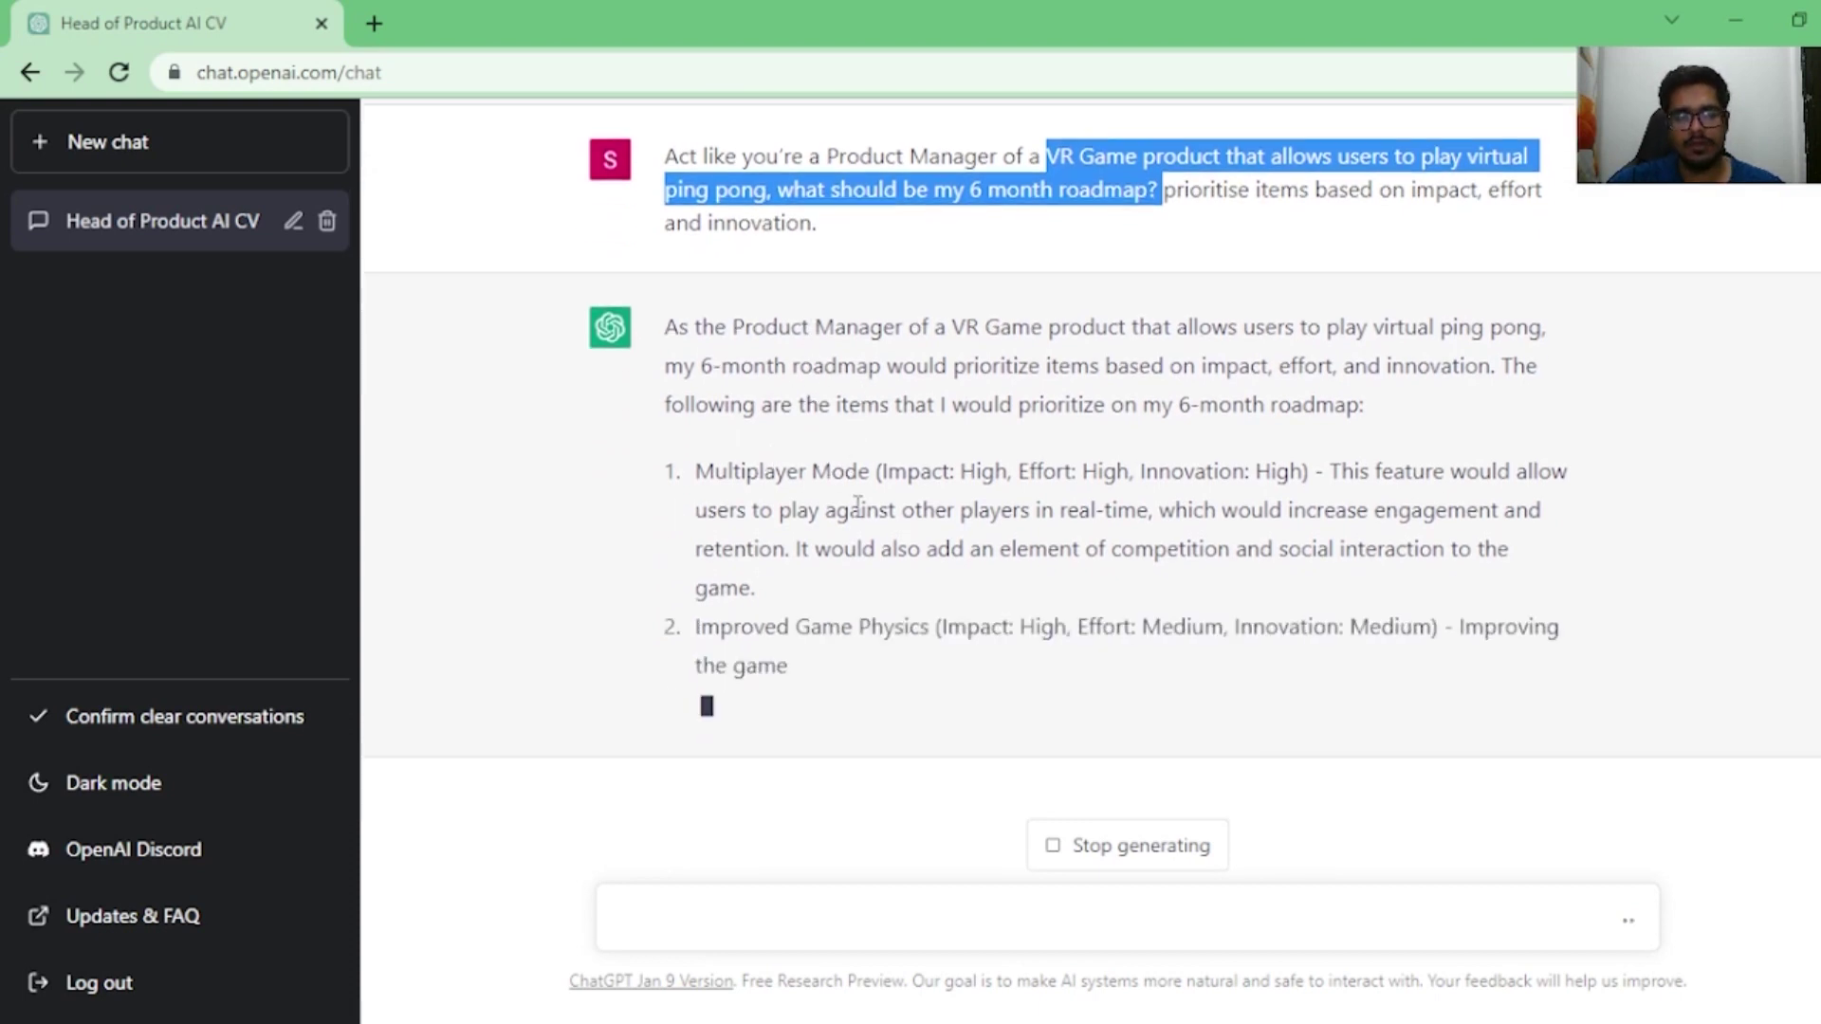
pyautogui.moveTo(740, 472); pyautogui.dragTo(892, 552)
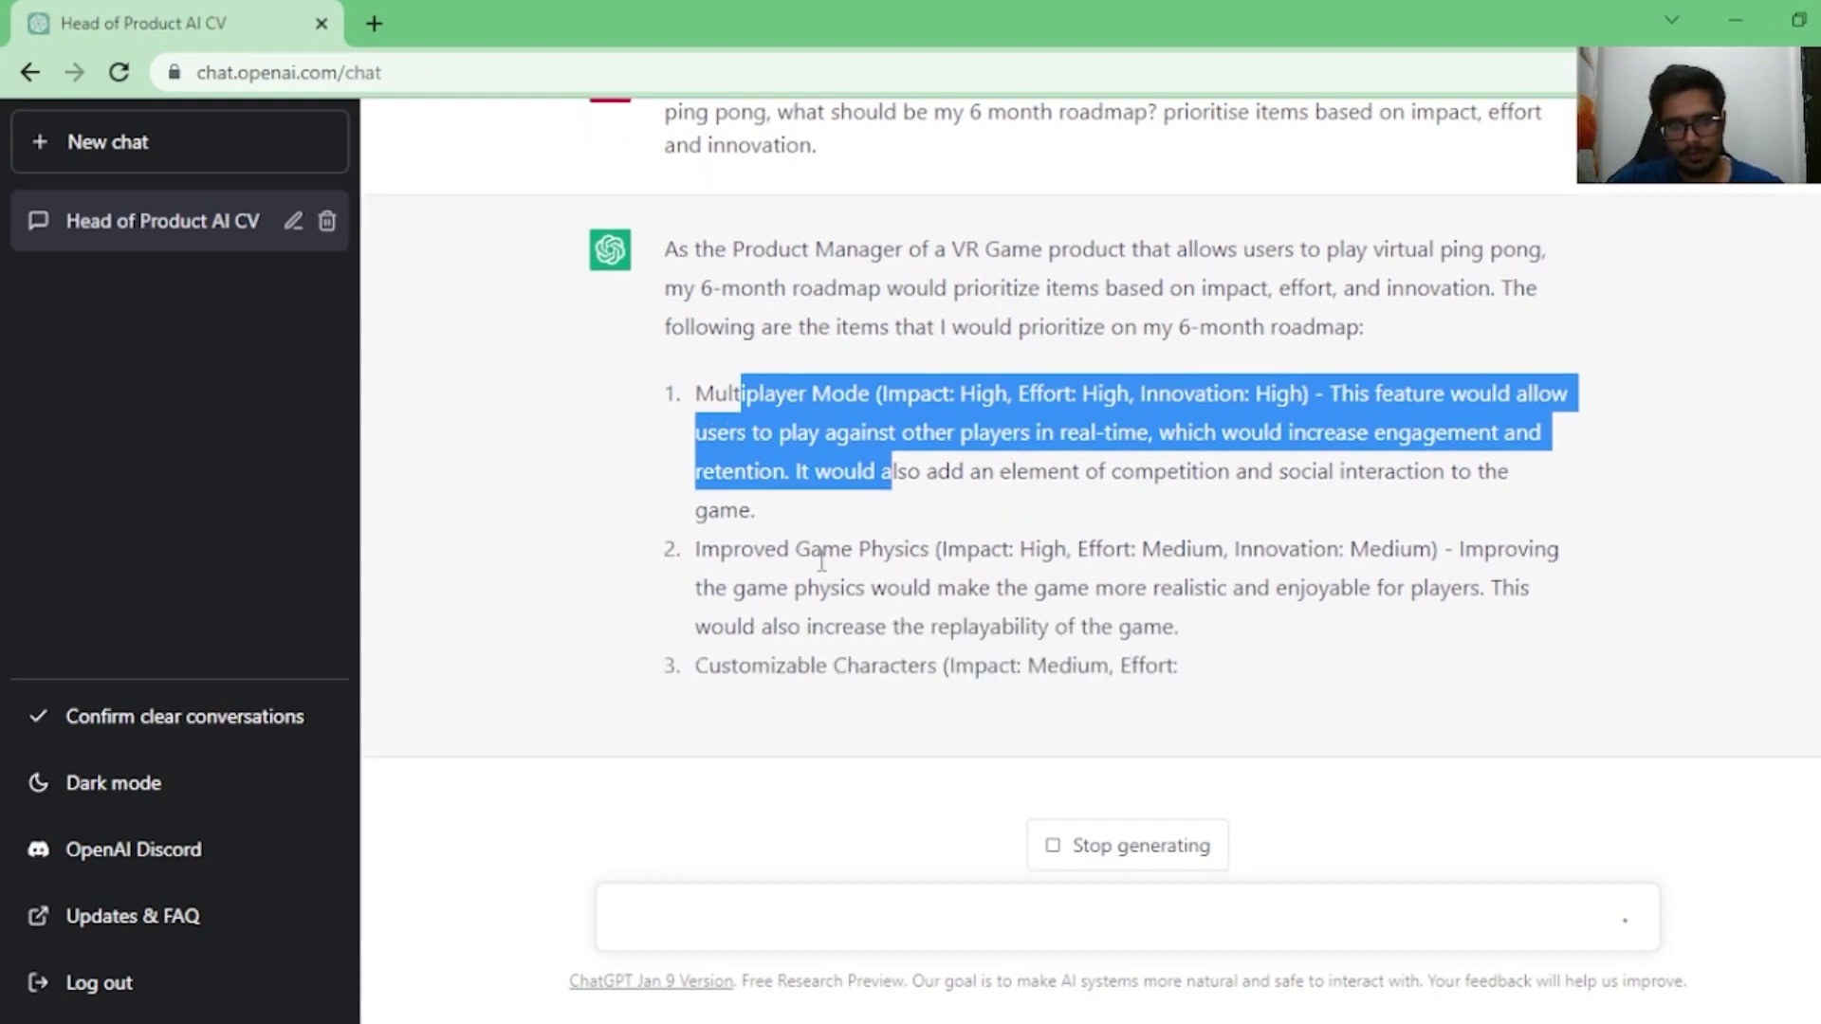
pyautogui.moveTo(735, 549); pyautogui.dragTo(1056, 626)
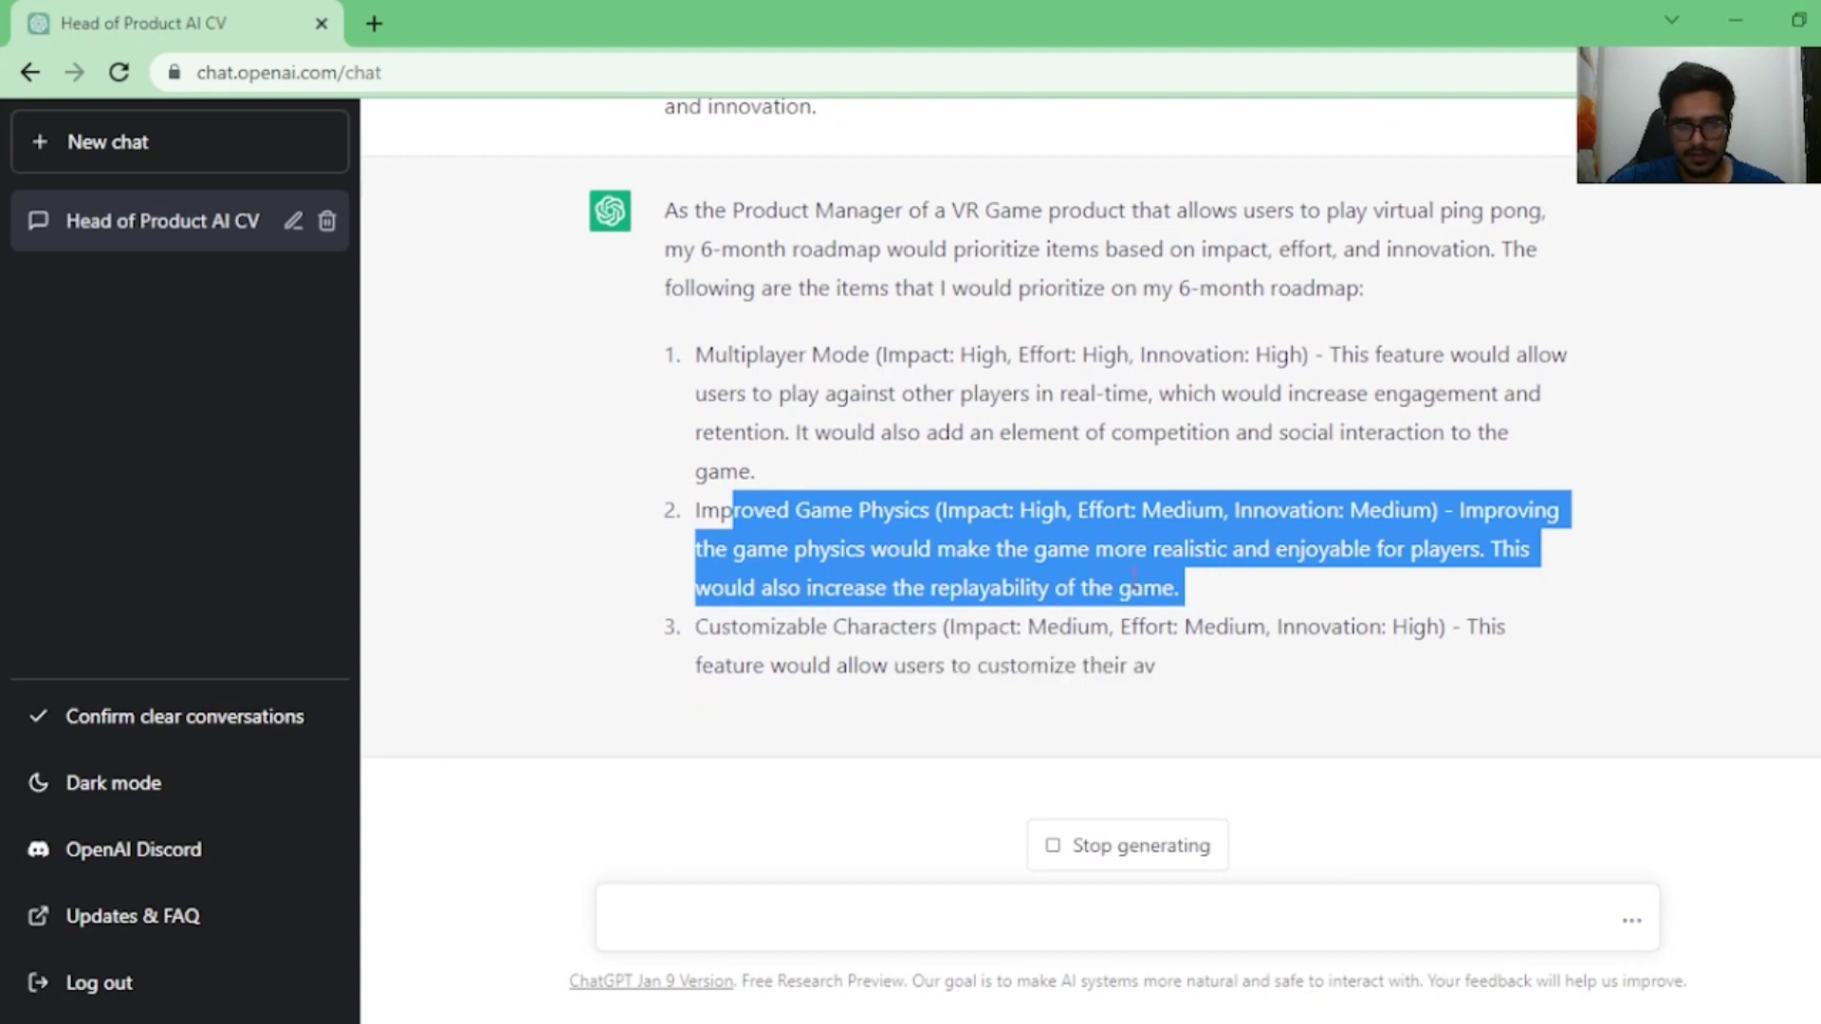
pyautogui.tripleClick(808, 626)
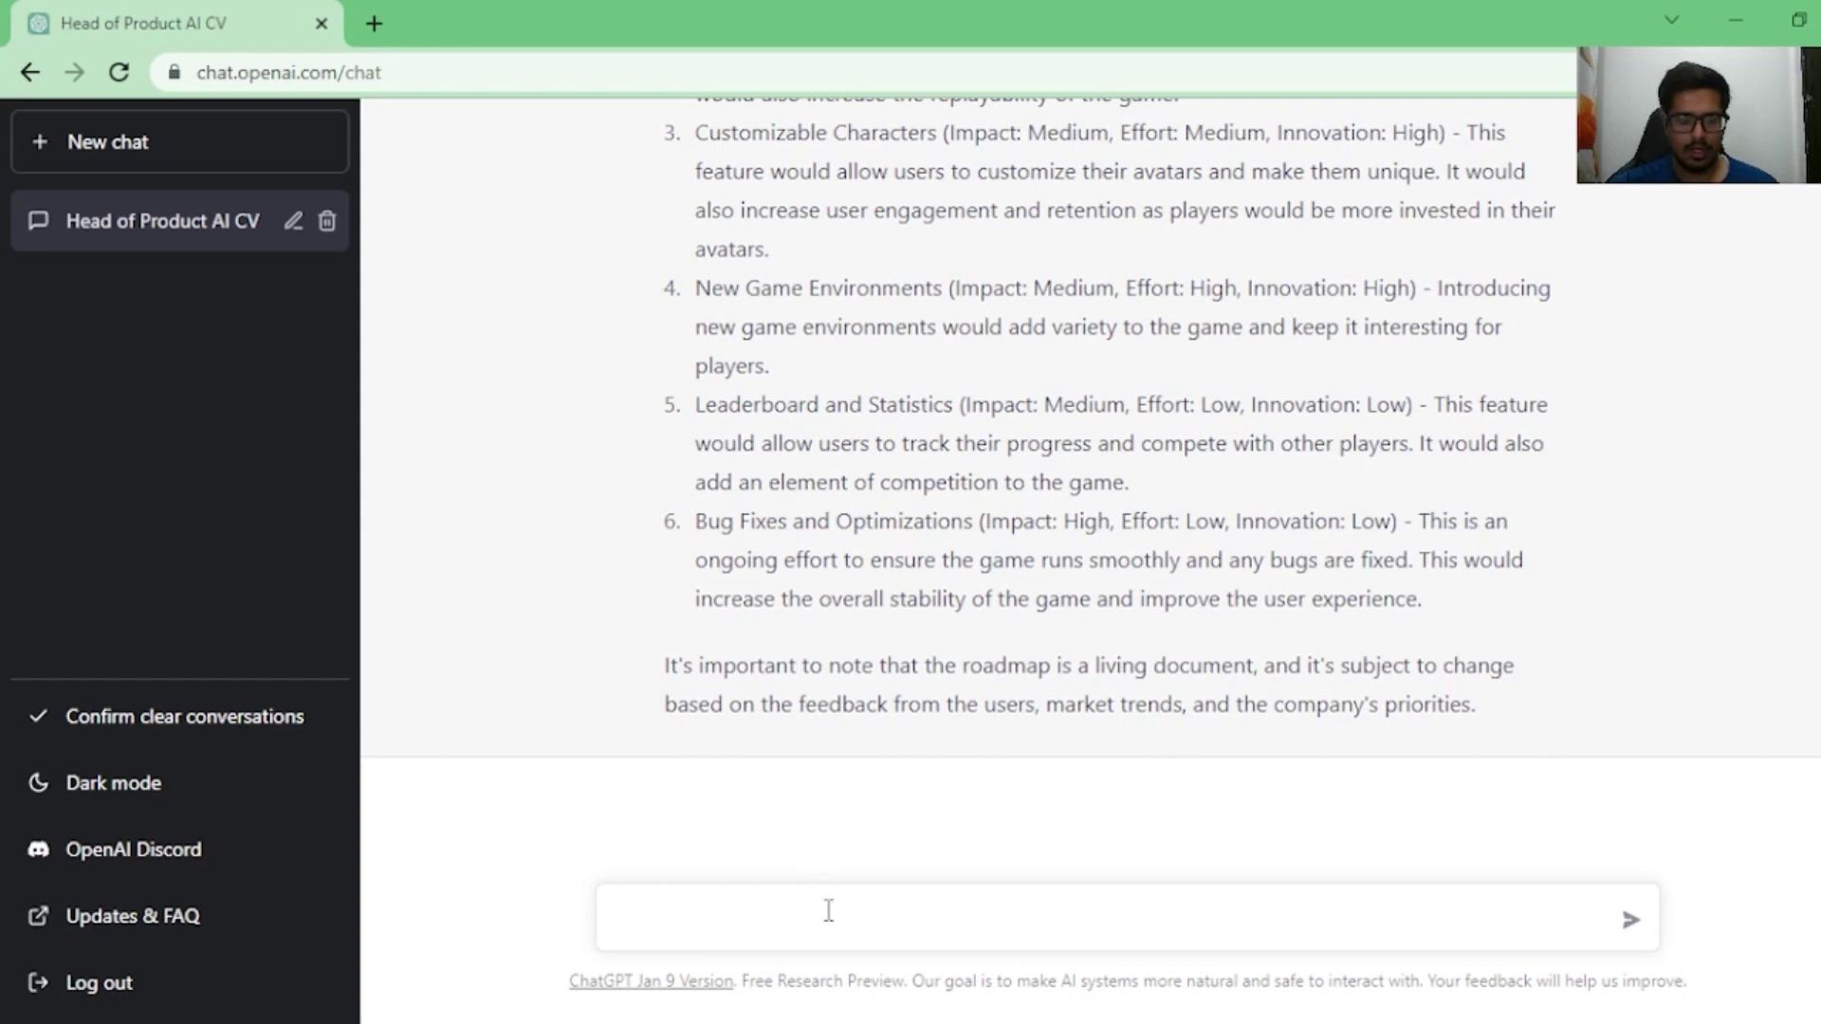
# Step: Ask for payment gateway test scenarios, written as a Quality assurance tester for a software application, and highlight the invalid credit card scenario with its test steps
pyautogui.write("Act like you're a Quality assurance tester for a software application. You're to test the payment gateway of the software. Please document some test scenarios?")
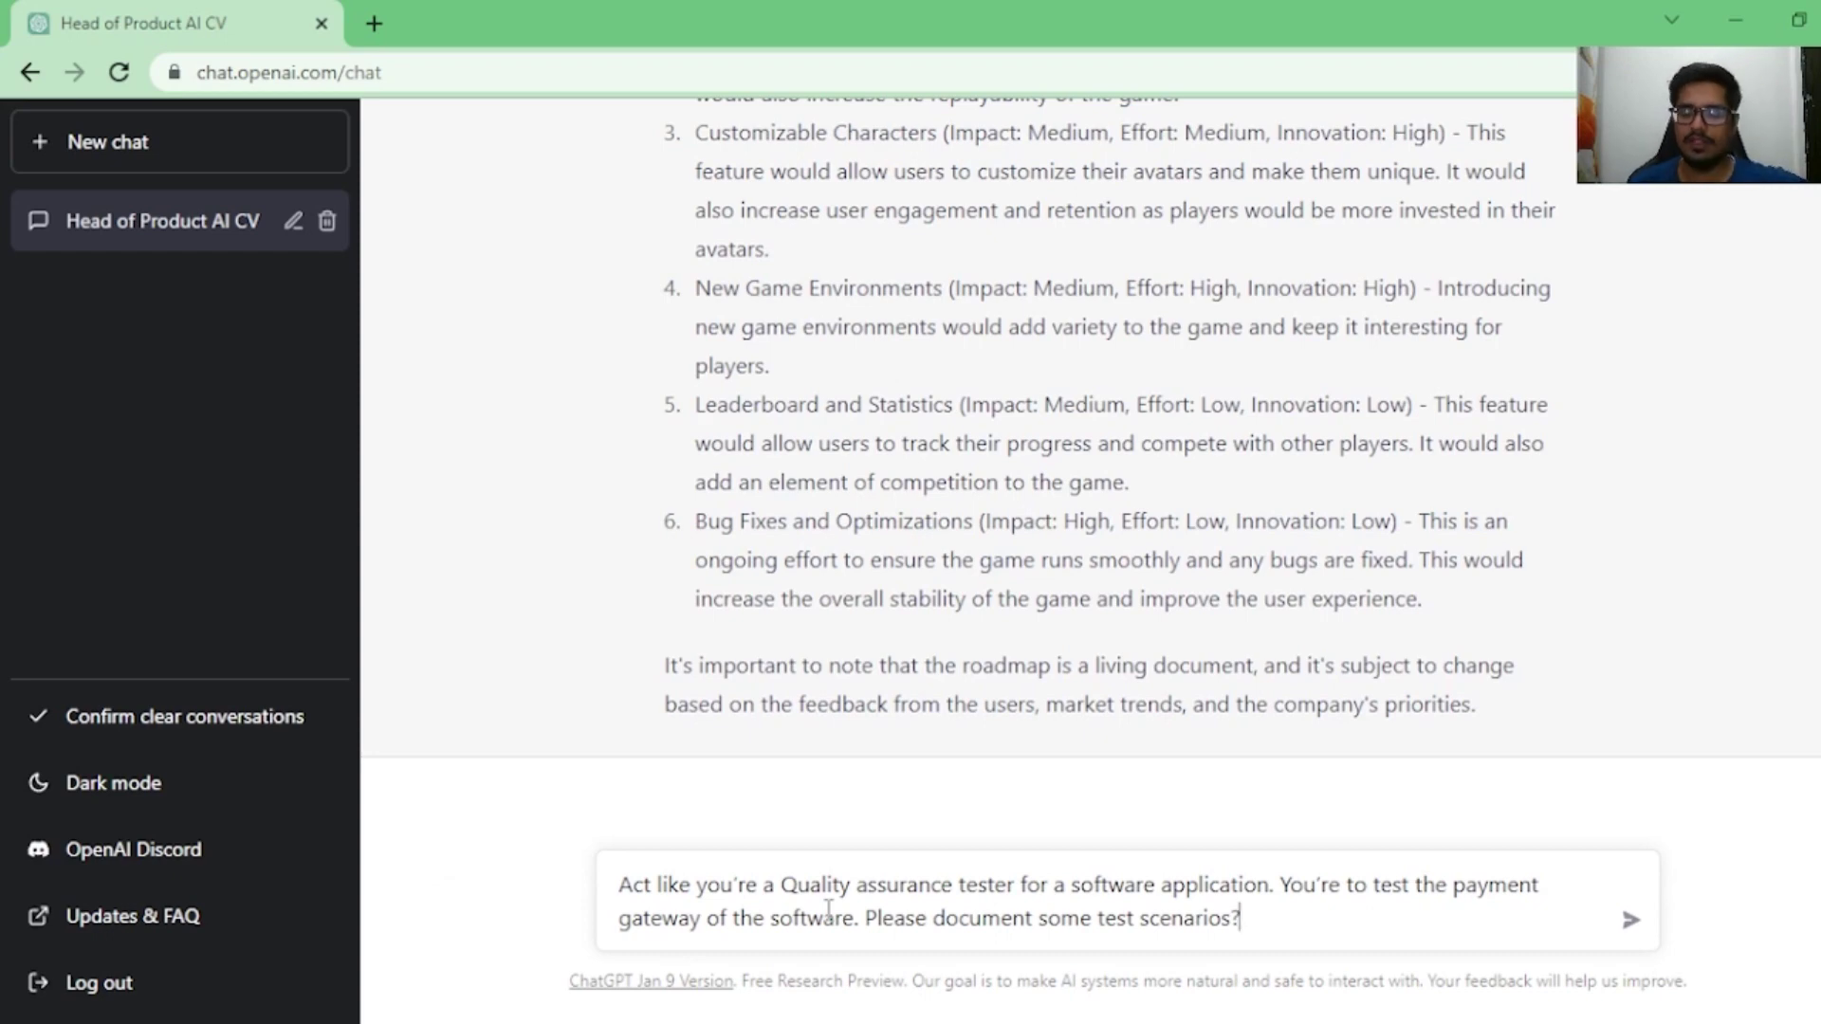
pyautogui.press('Return')
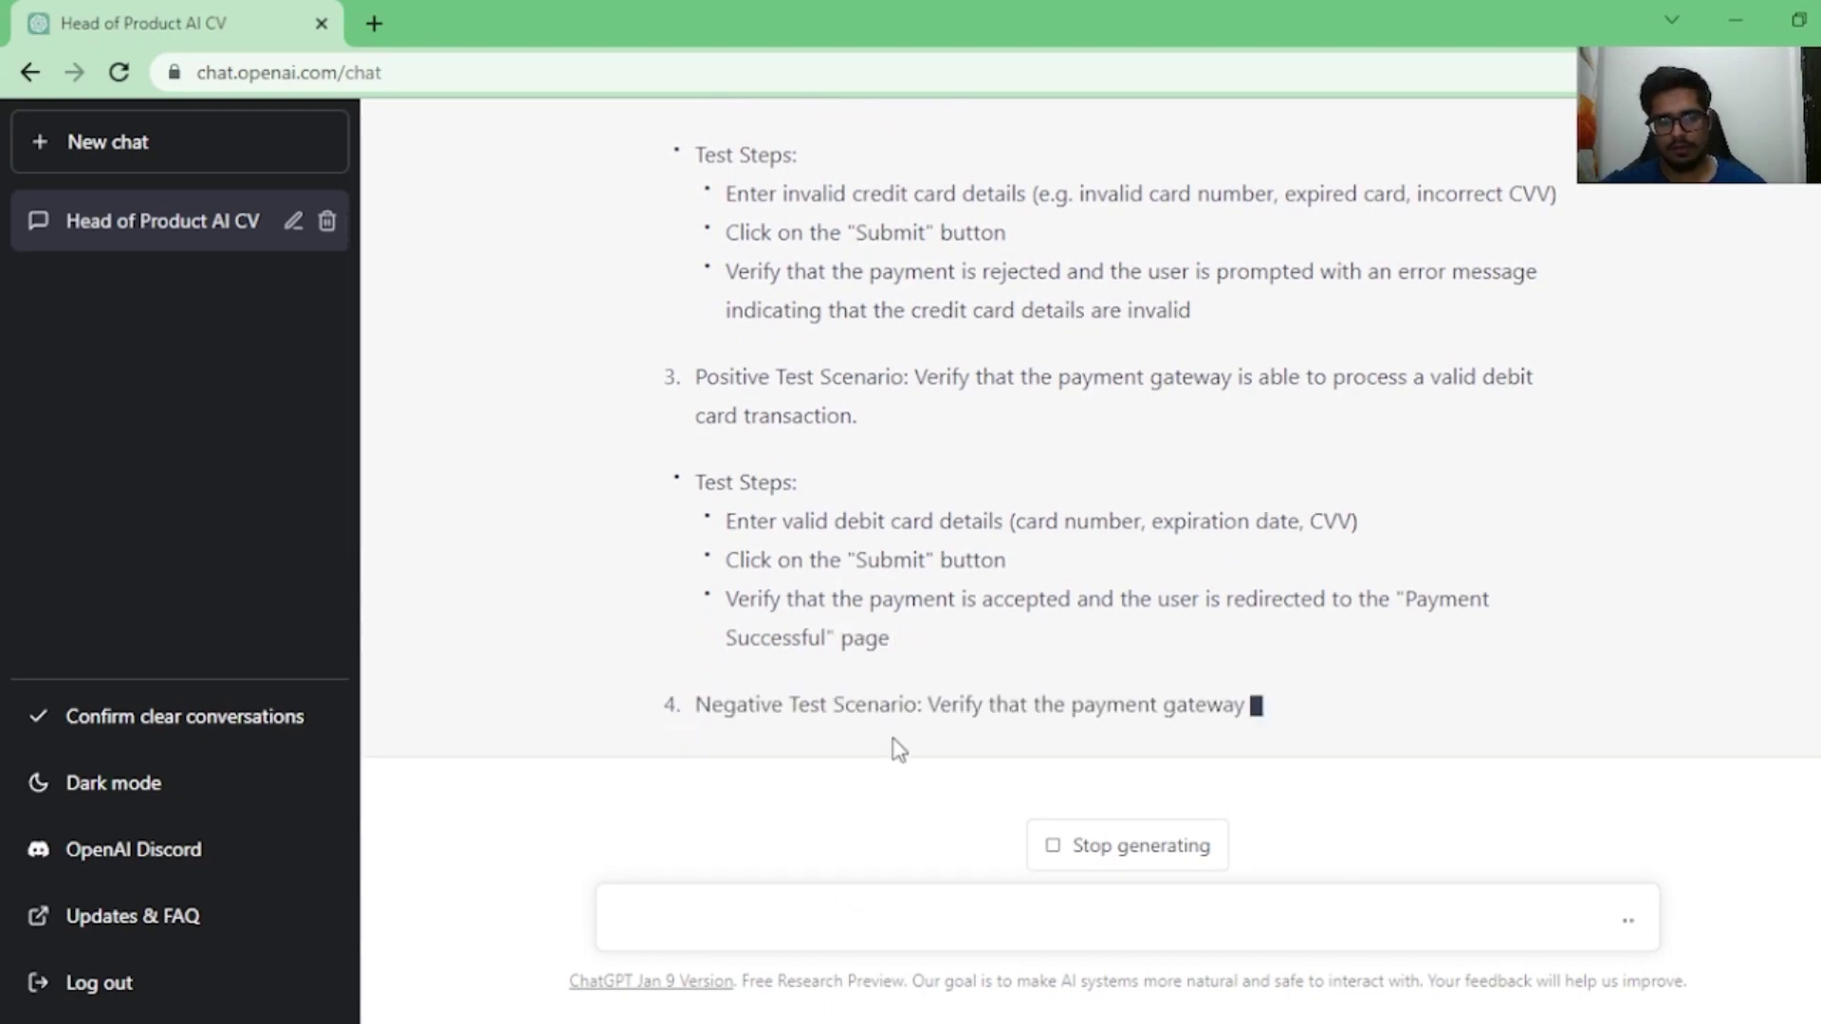
pyautogui.scroll(8, 893, 732)
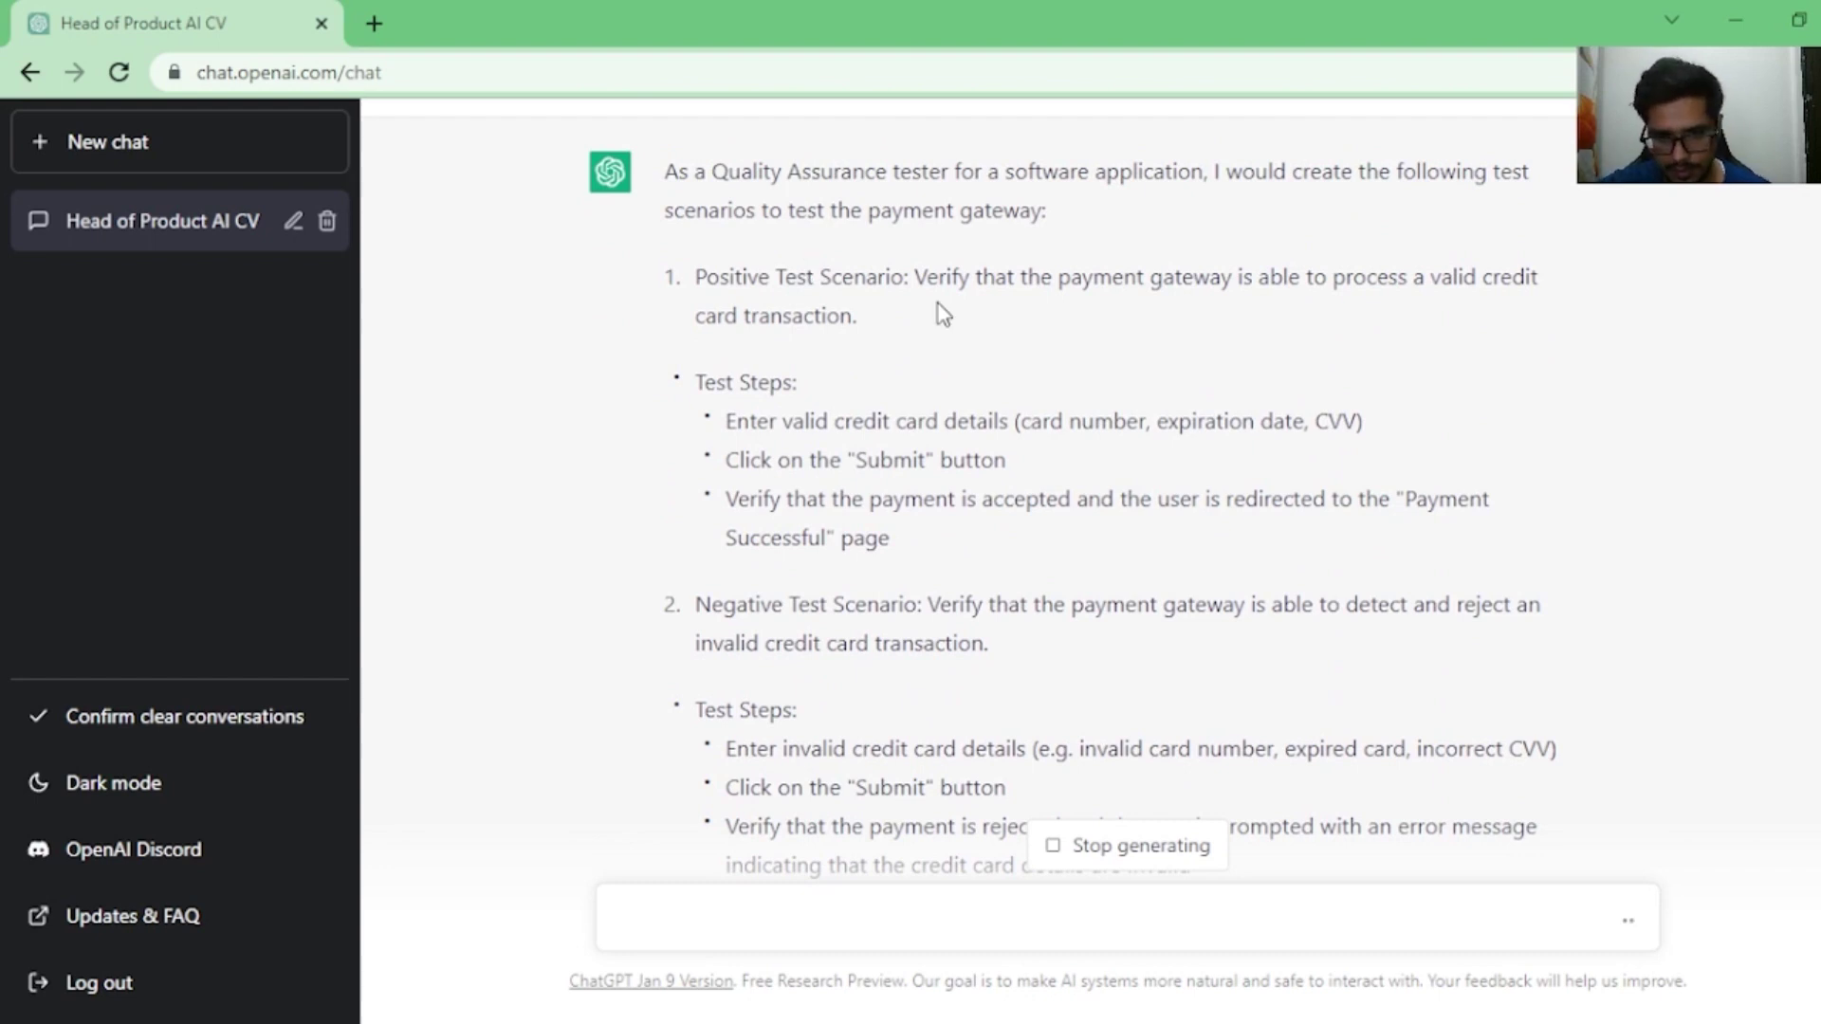
pyautogui.moveTo(940, 605); pyautogui.dragTo(986, 633)
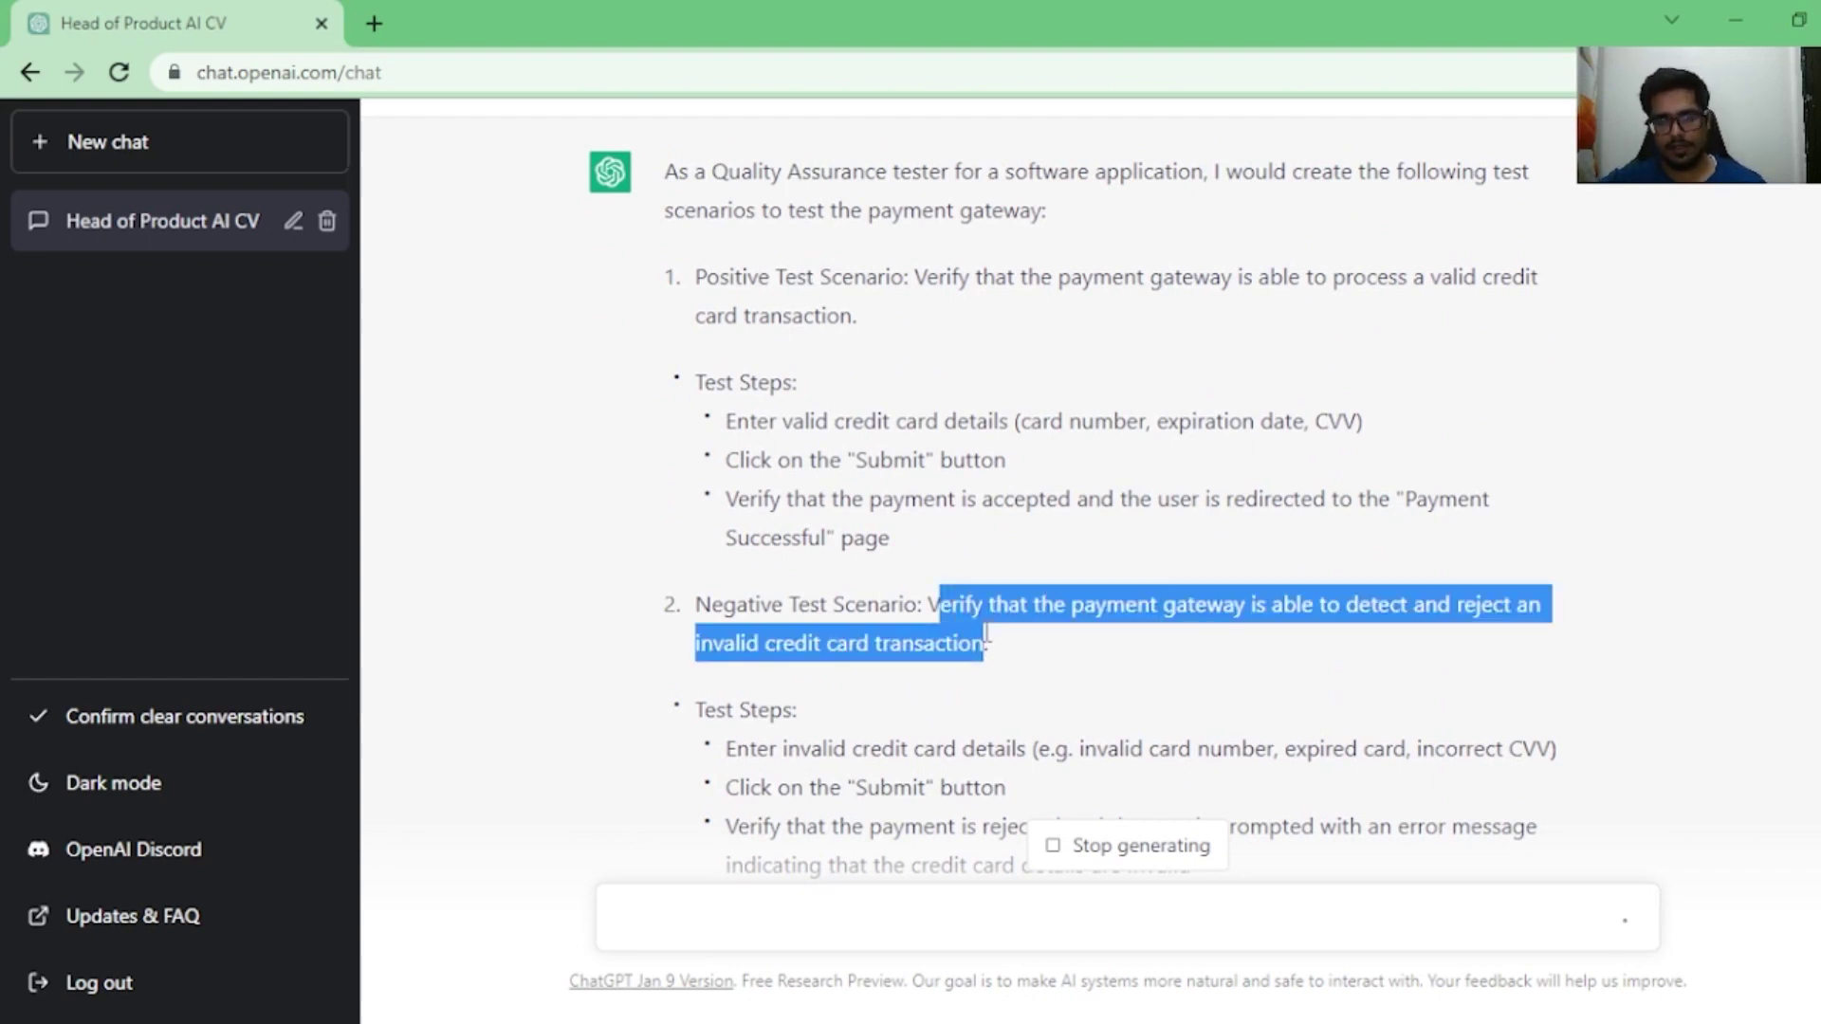
pyautogui.scroll(-6, 821, 398)
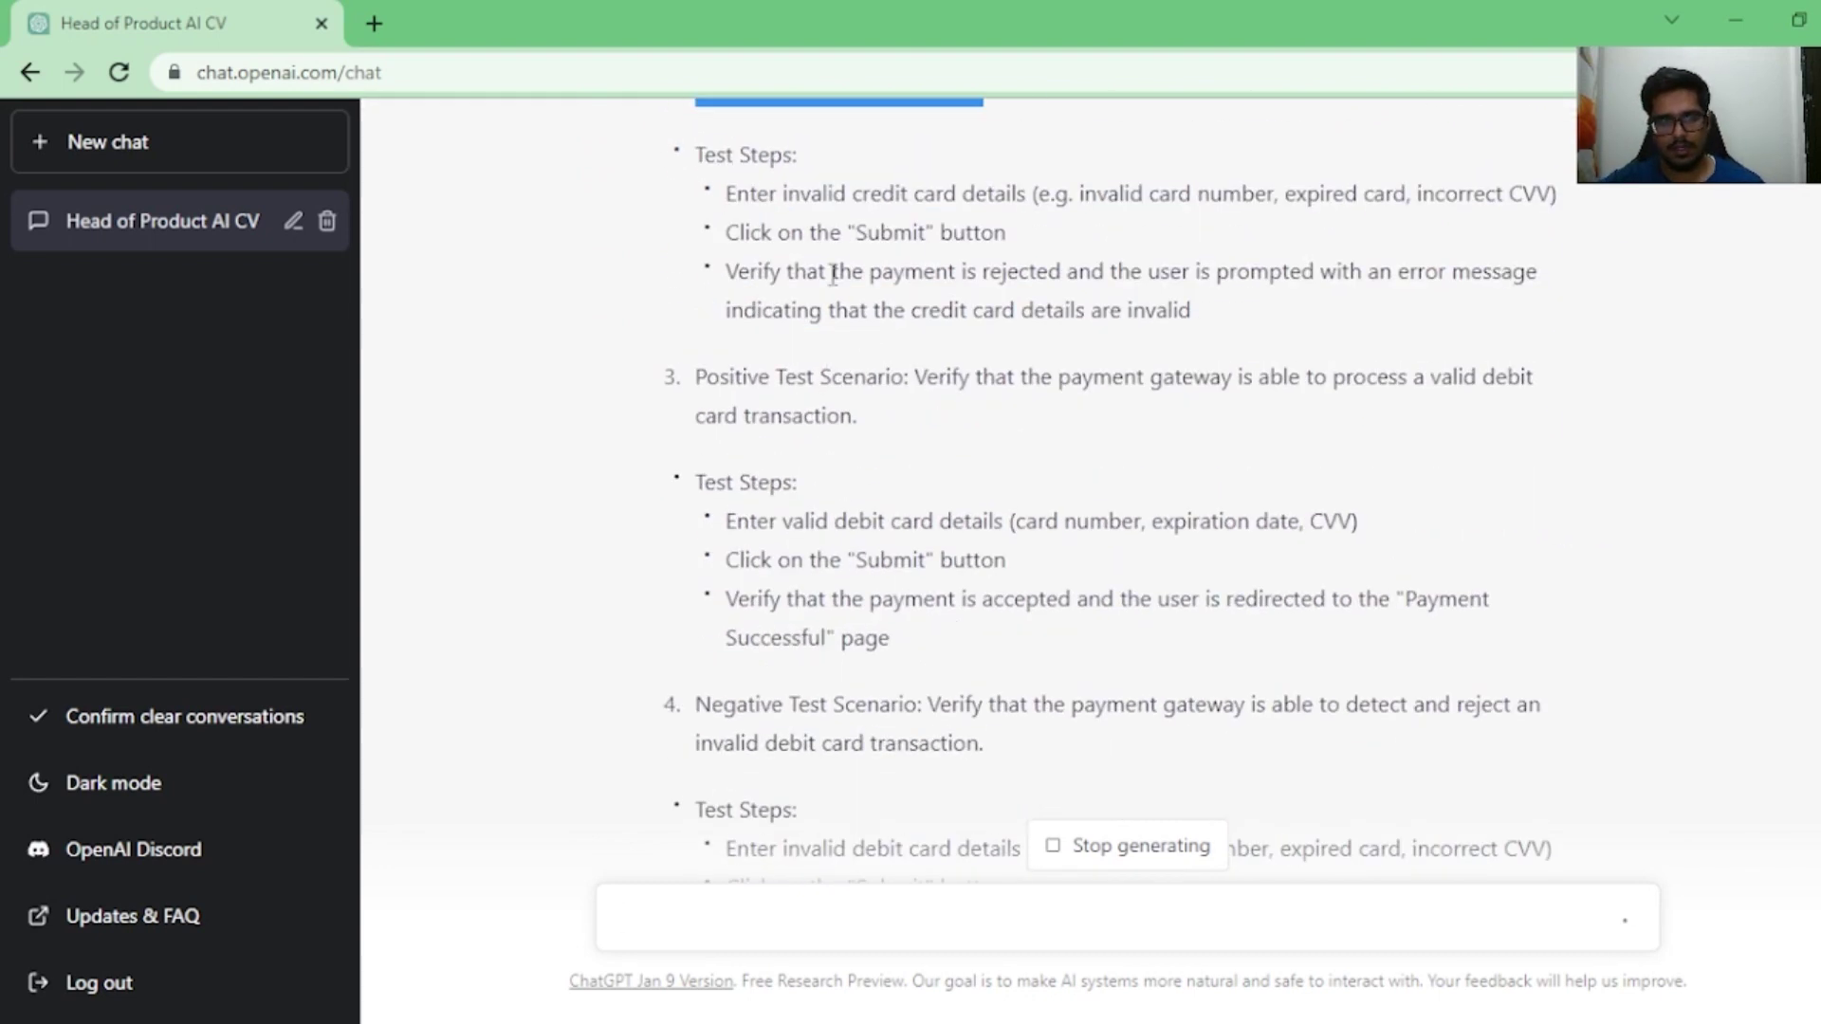
pyautogui.moveTo(735, 194); pyautogui.dragTo(1213, 342)
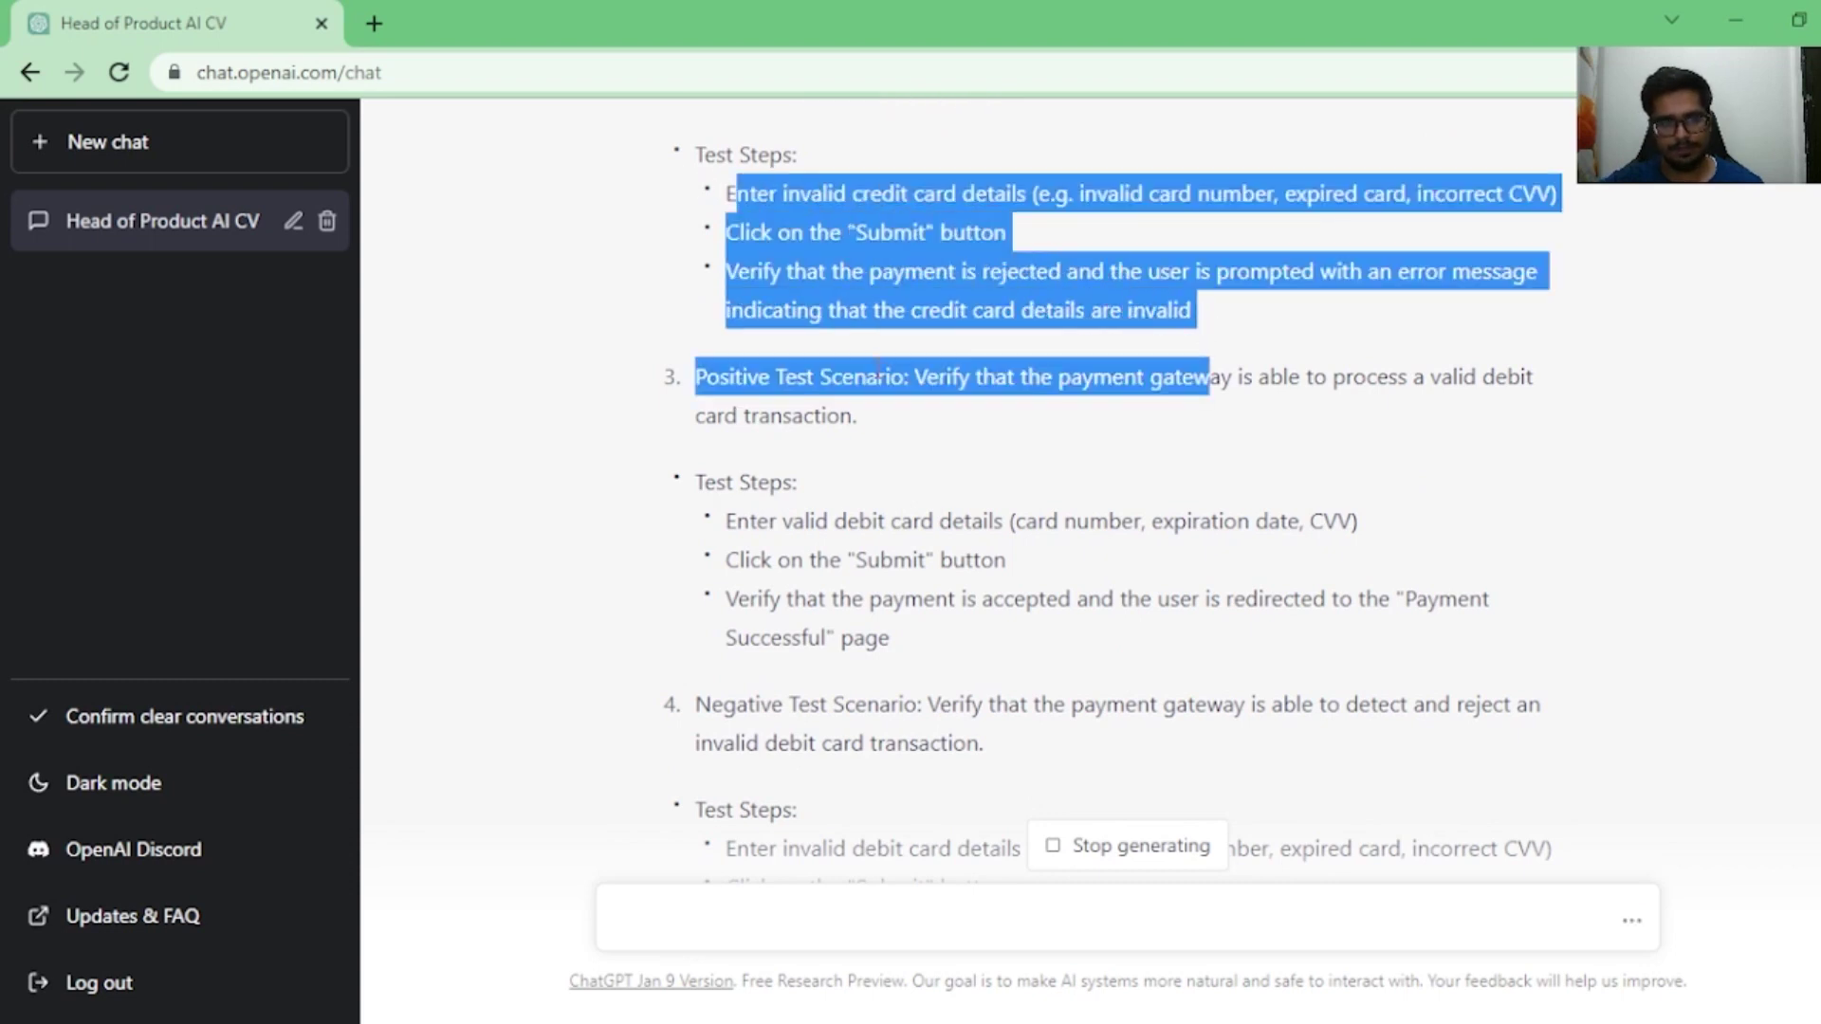
pyautogui.click(874, 368)
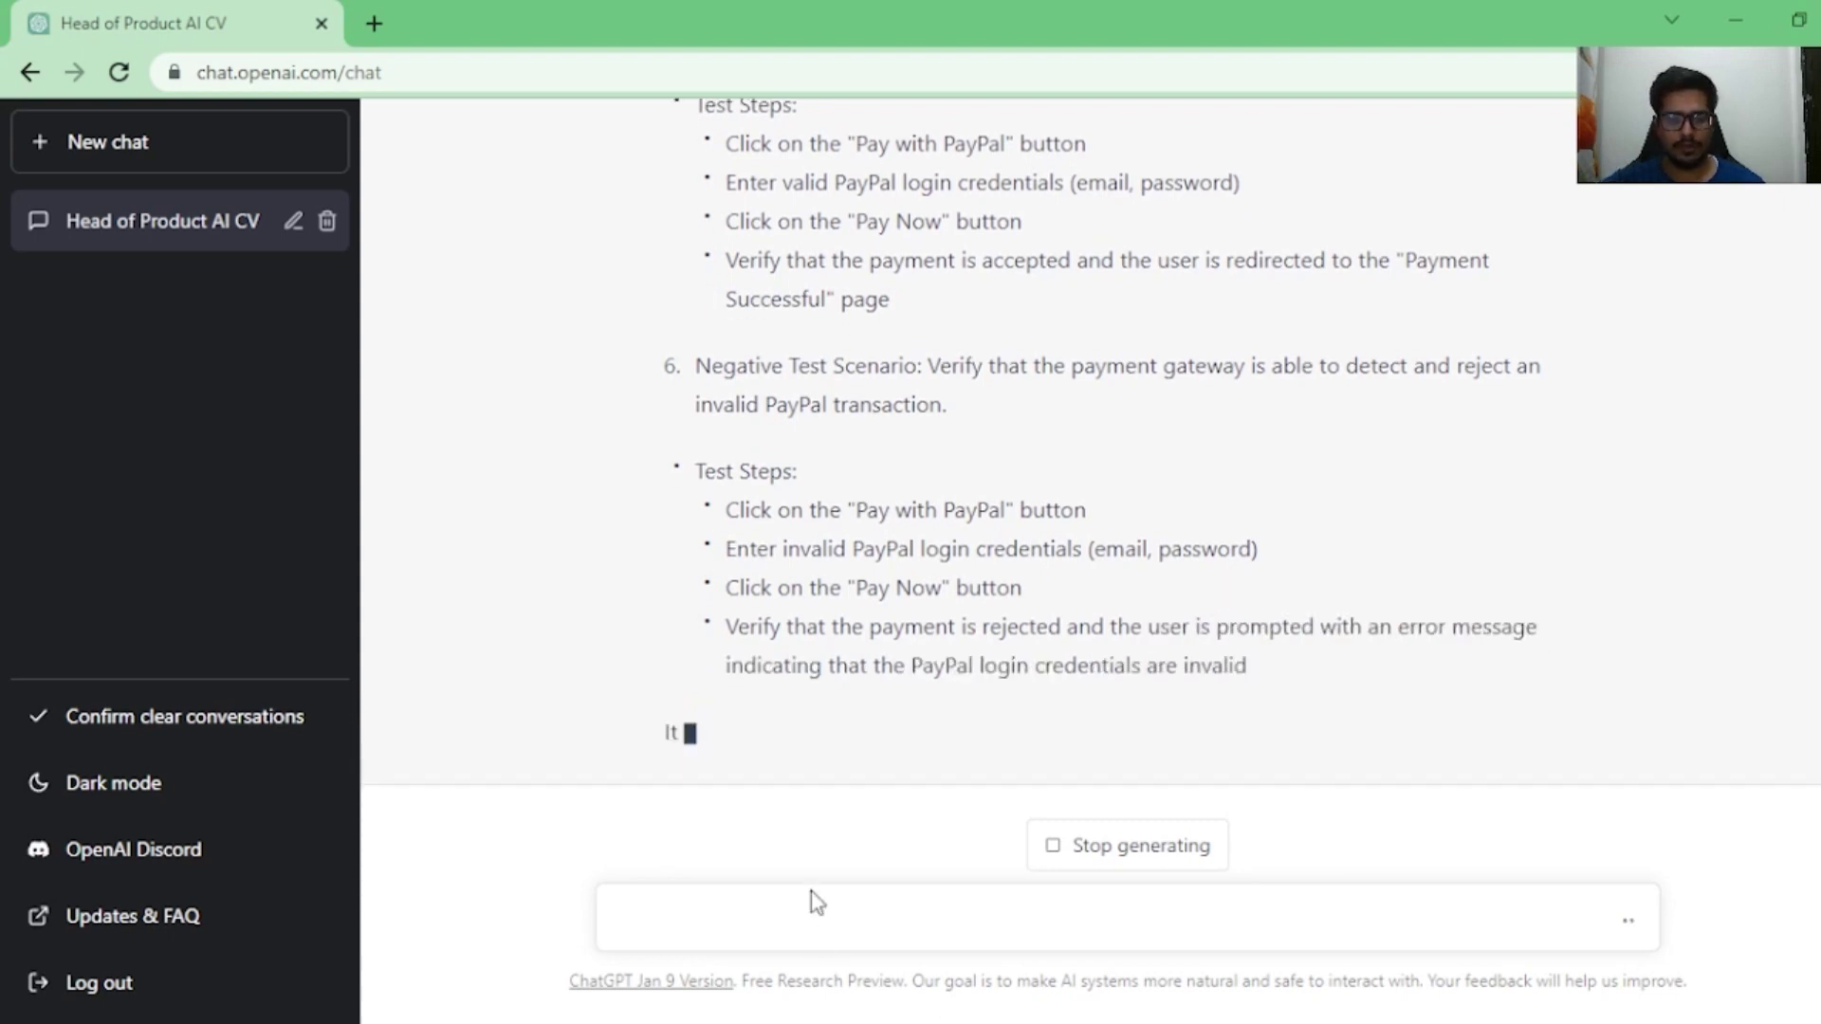
# Step: Stop the response being generated and review the credit card, debit card and PayPal test scenarios
pyautogui.click(1087, 847)
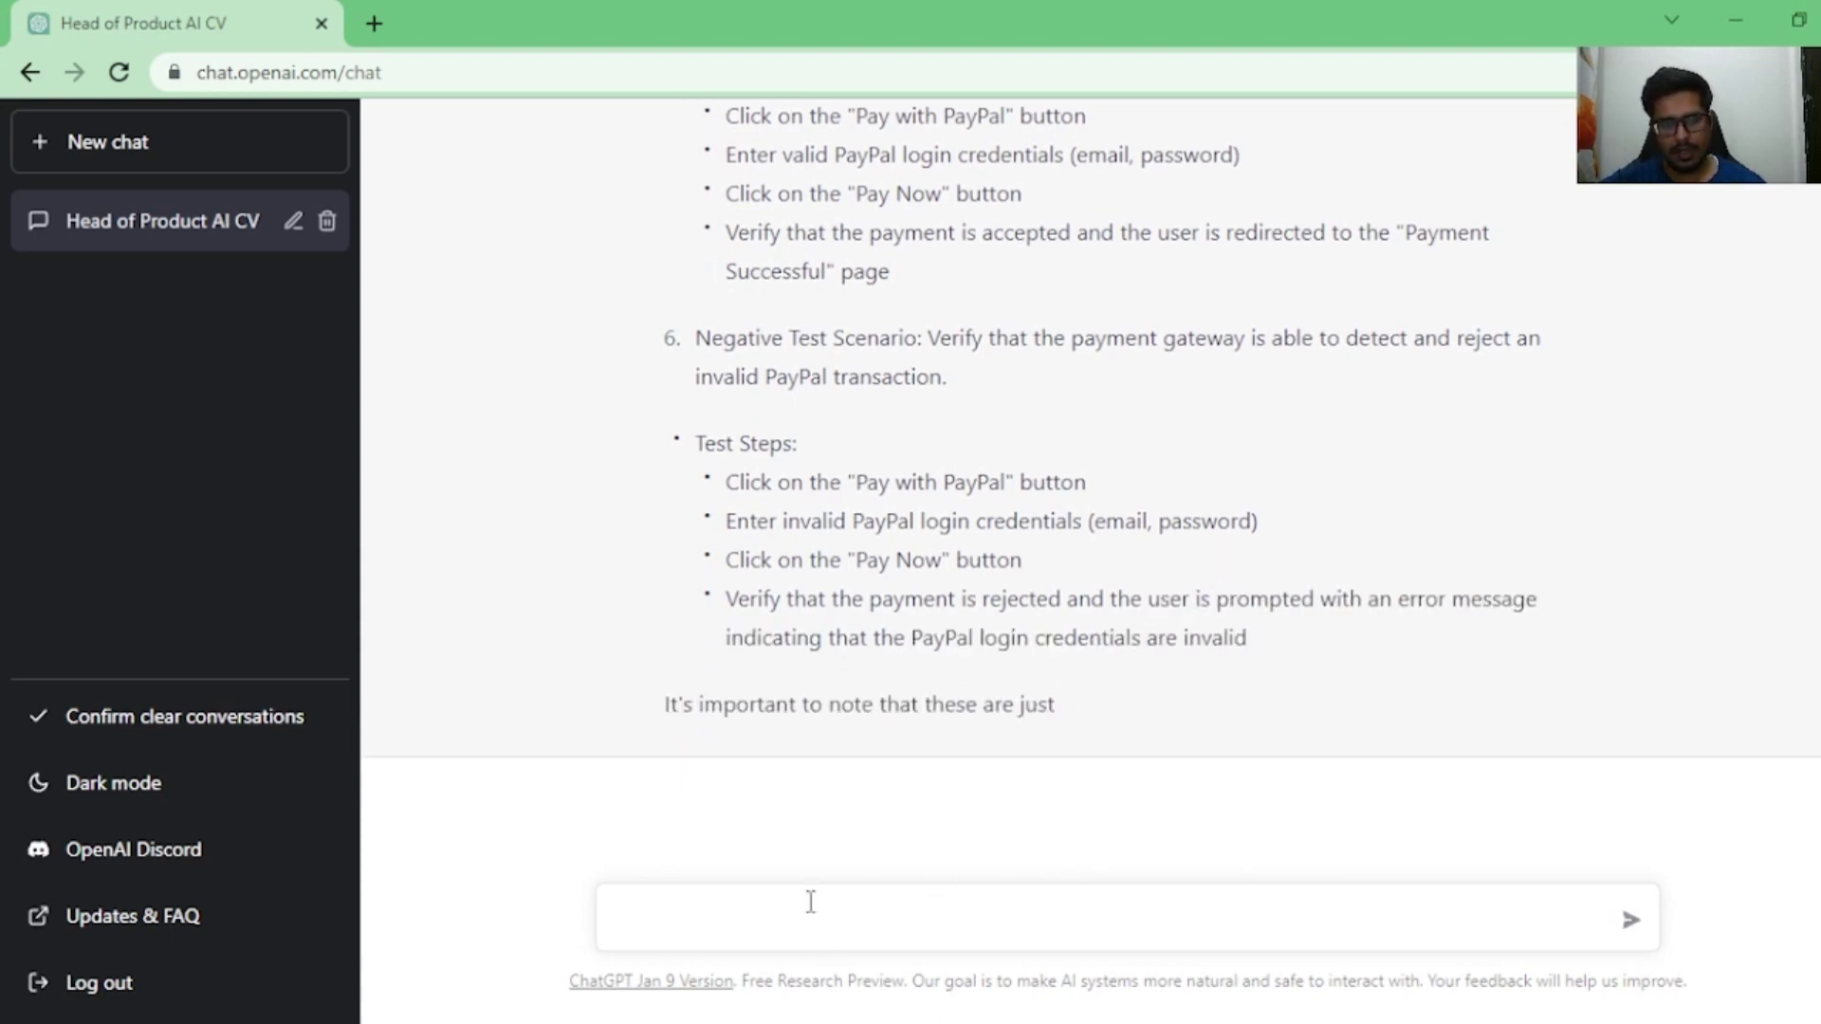
pyautogui.scroll(20, 1064, 685)
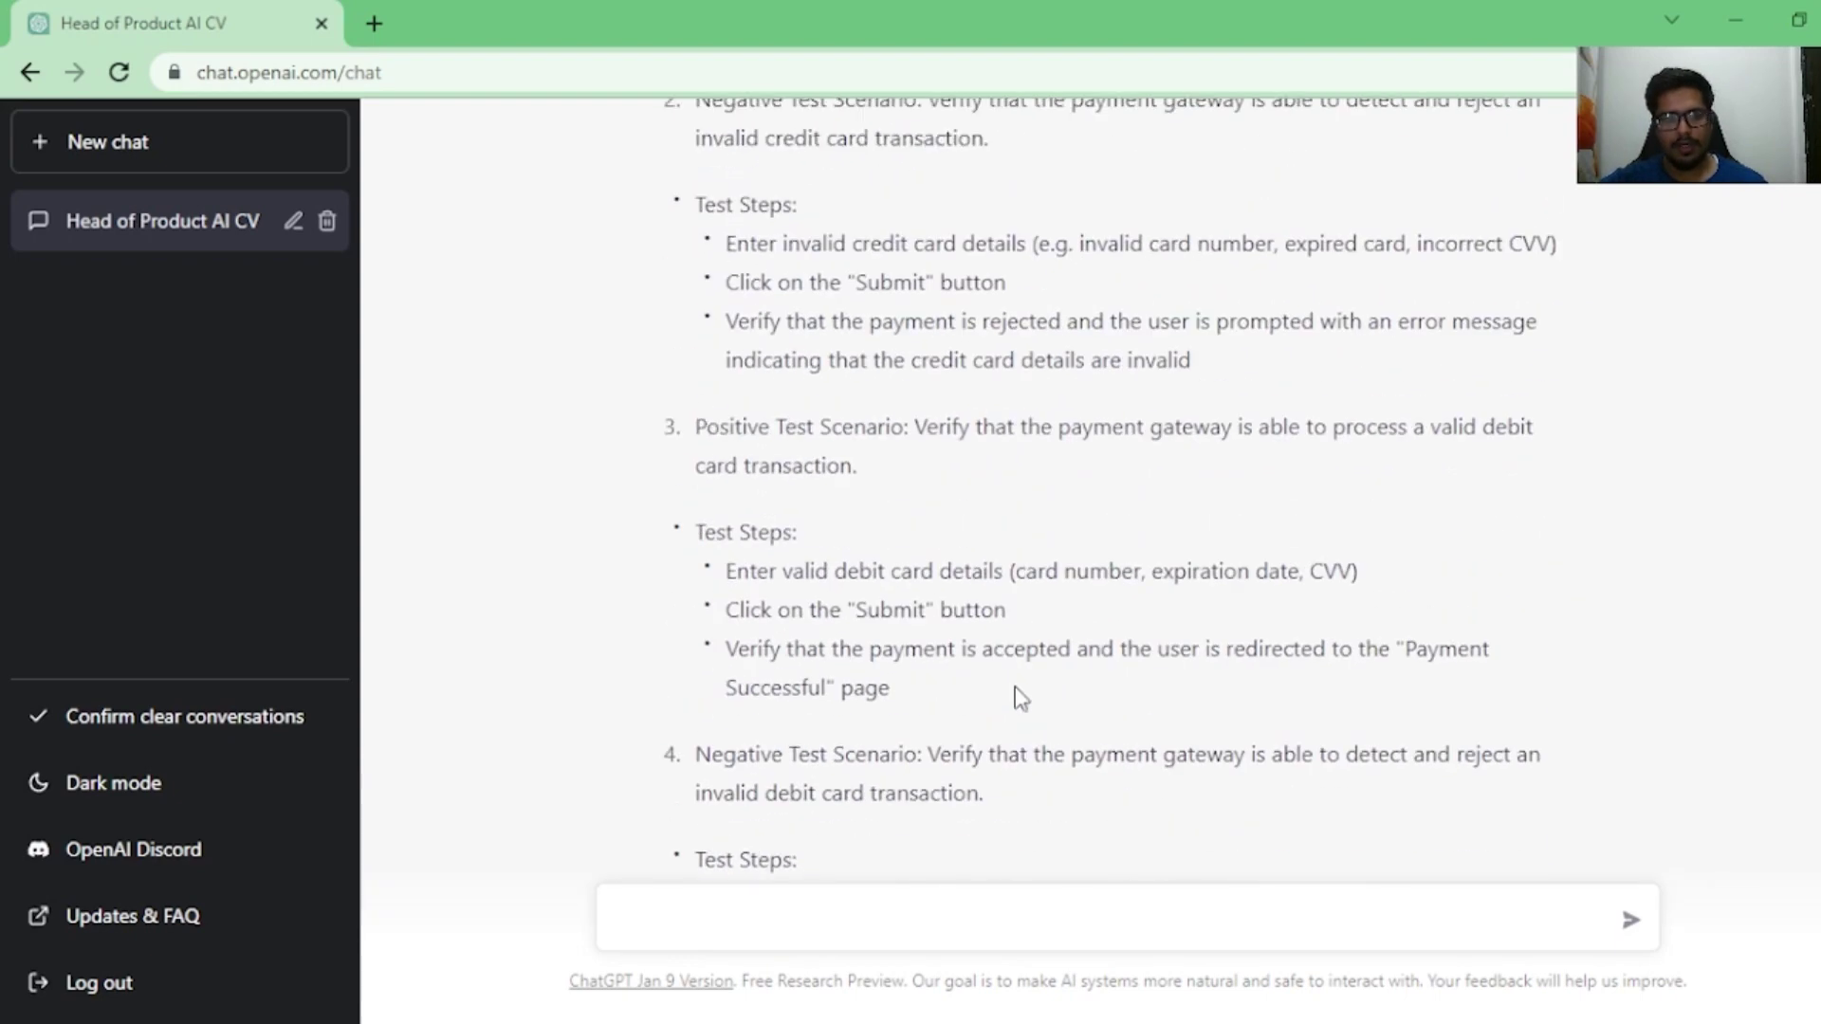
pyautogui.scroll(3, 1022, 698)
pyautogui.scroll(-20, 1017, 699)
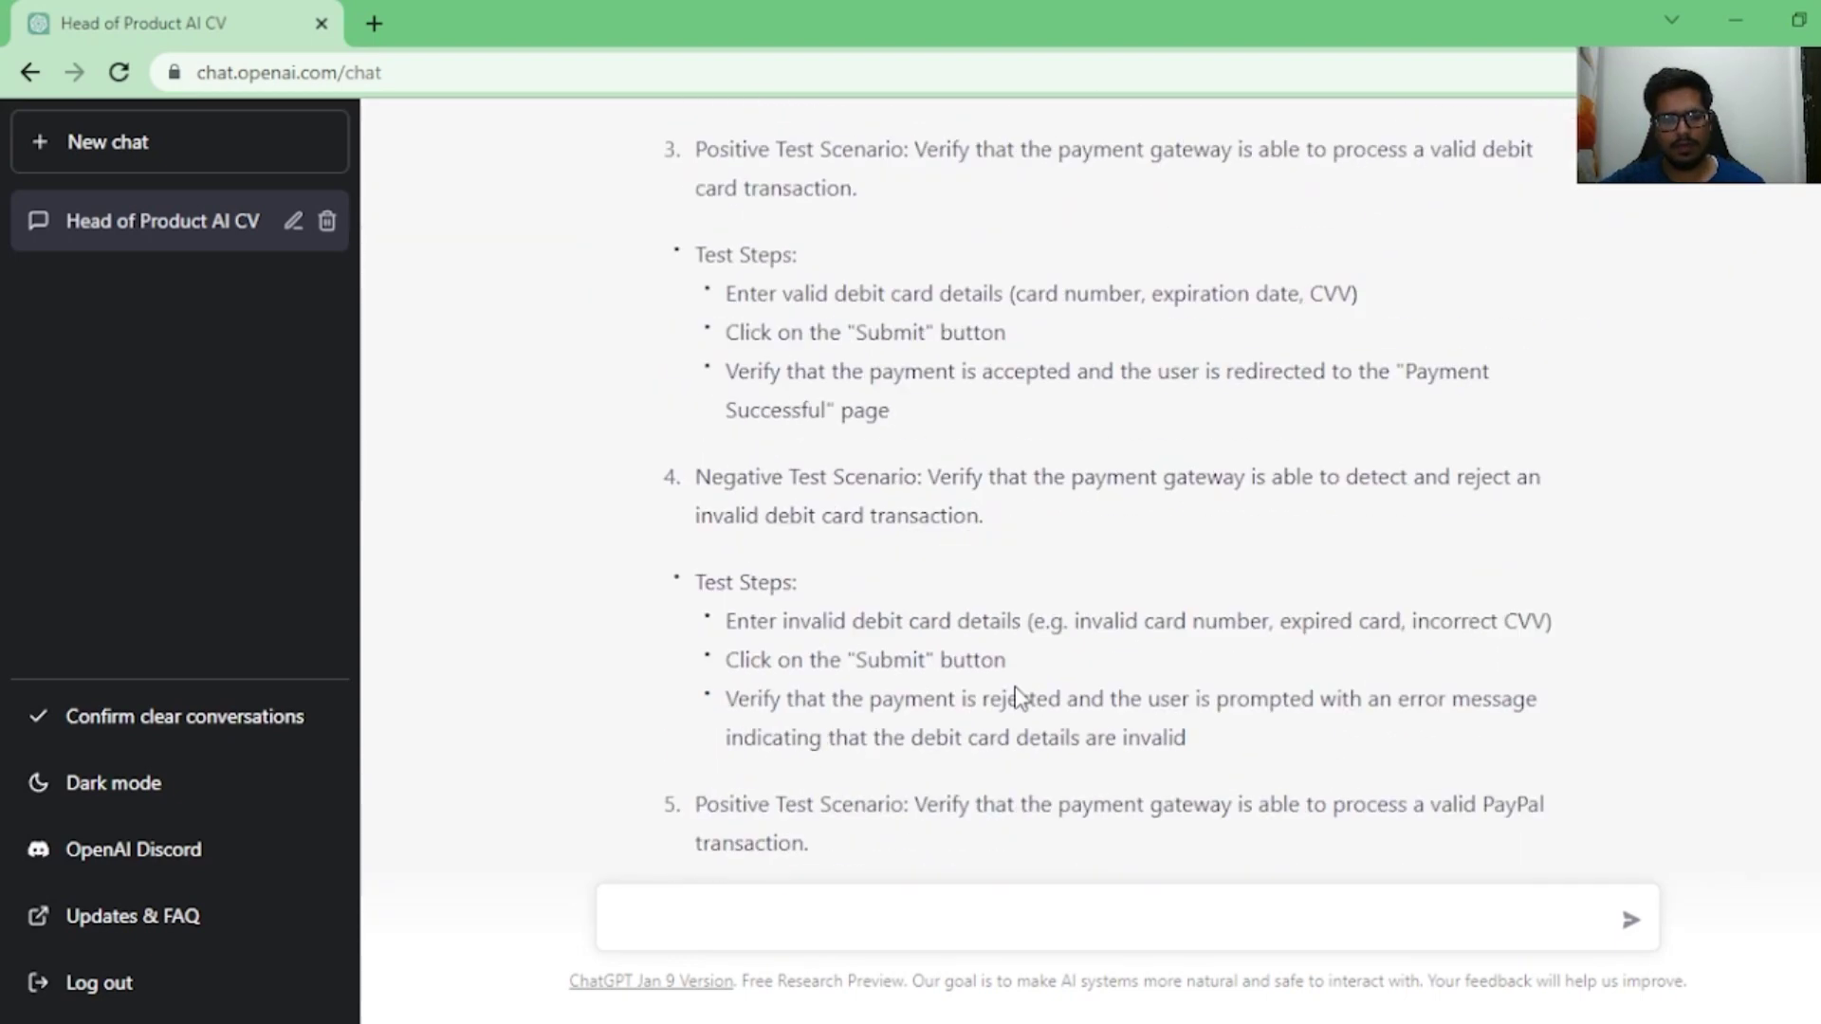
pyautogui.scroll(5, 1015, 693)
pyautogui.scroll(-5, 1015, 692)
pyautogui.scroll(1, 924, 322)
pyautogui.scroll(5, 948, 398)
pyautogui.scroll(-7, 958, 455)
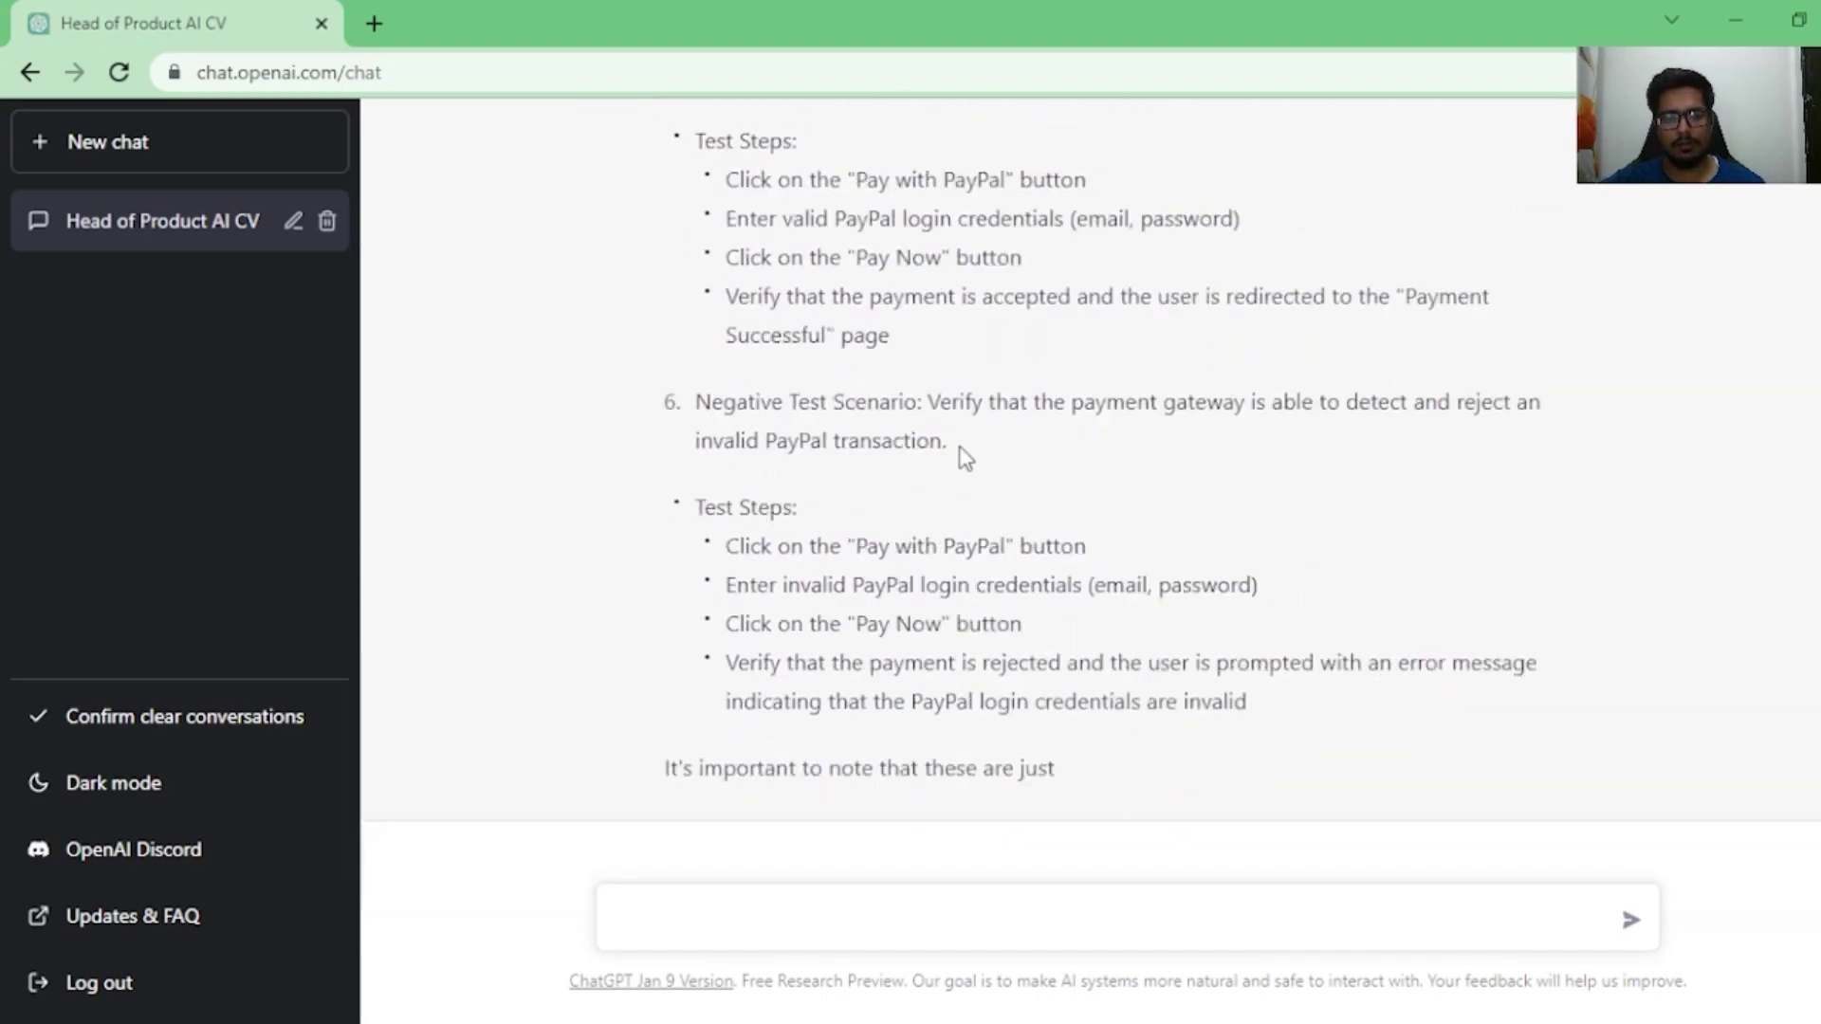
# Step: Ask for a Product Manager mock interview with questions posed one by one, no explanations, and "Hi" as the candidate's first sentence
pyautogui.click(779, 911)
pyautogui.write('Act as an interviewer. I will be the candidate and you will ask me the interview questions for position of a Product Manager. I want you to only reply as the interviewer. Do not write all the conservation at once. I want you to only do the interview with me. Ask me the questions and wait for my answers. Do not write explanations. Ask me the questions one by one like an interviewer does and wait for my answers. My first sentence is "Hi"')
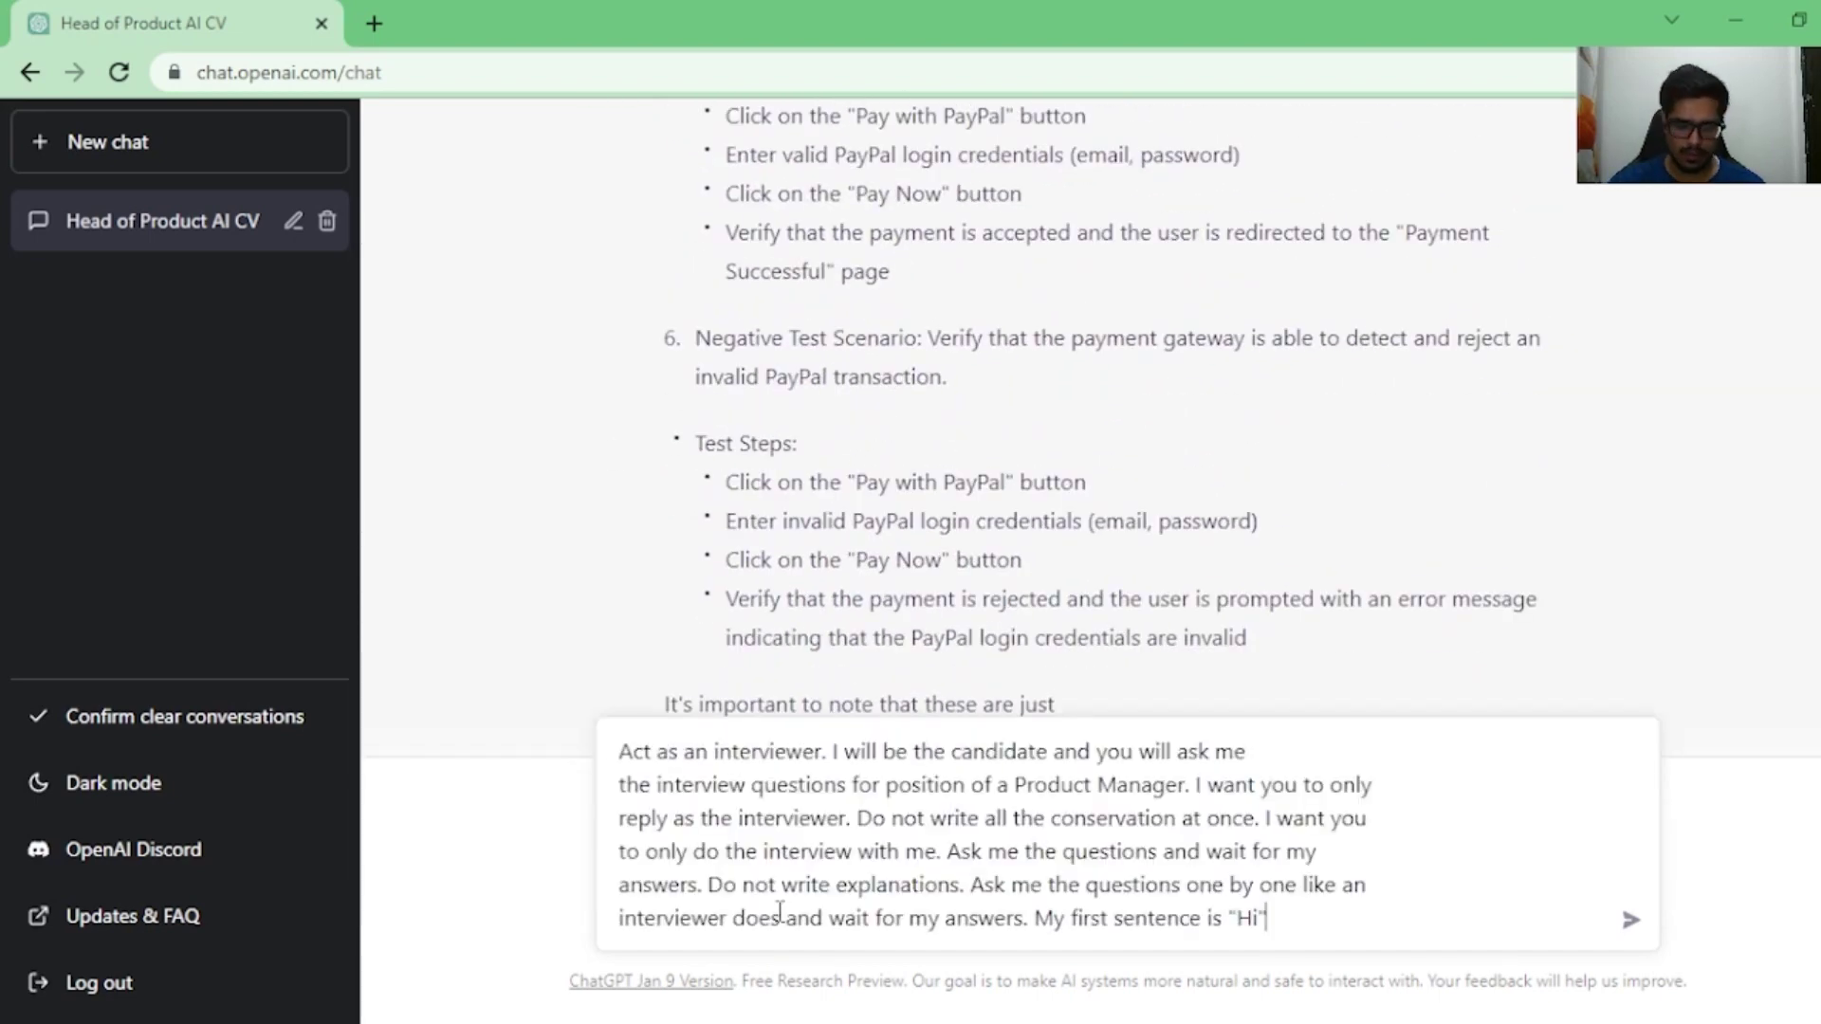
pyautogui.press('Return')
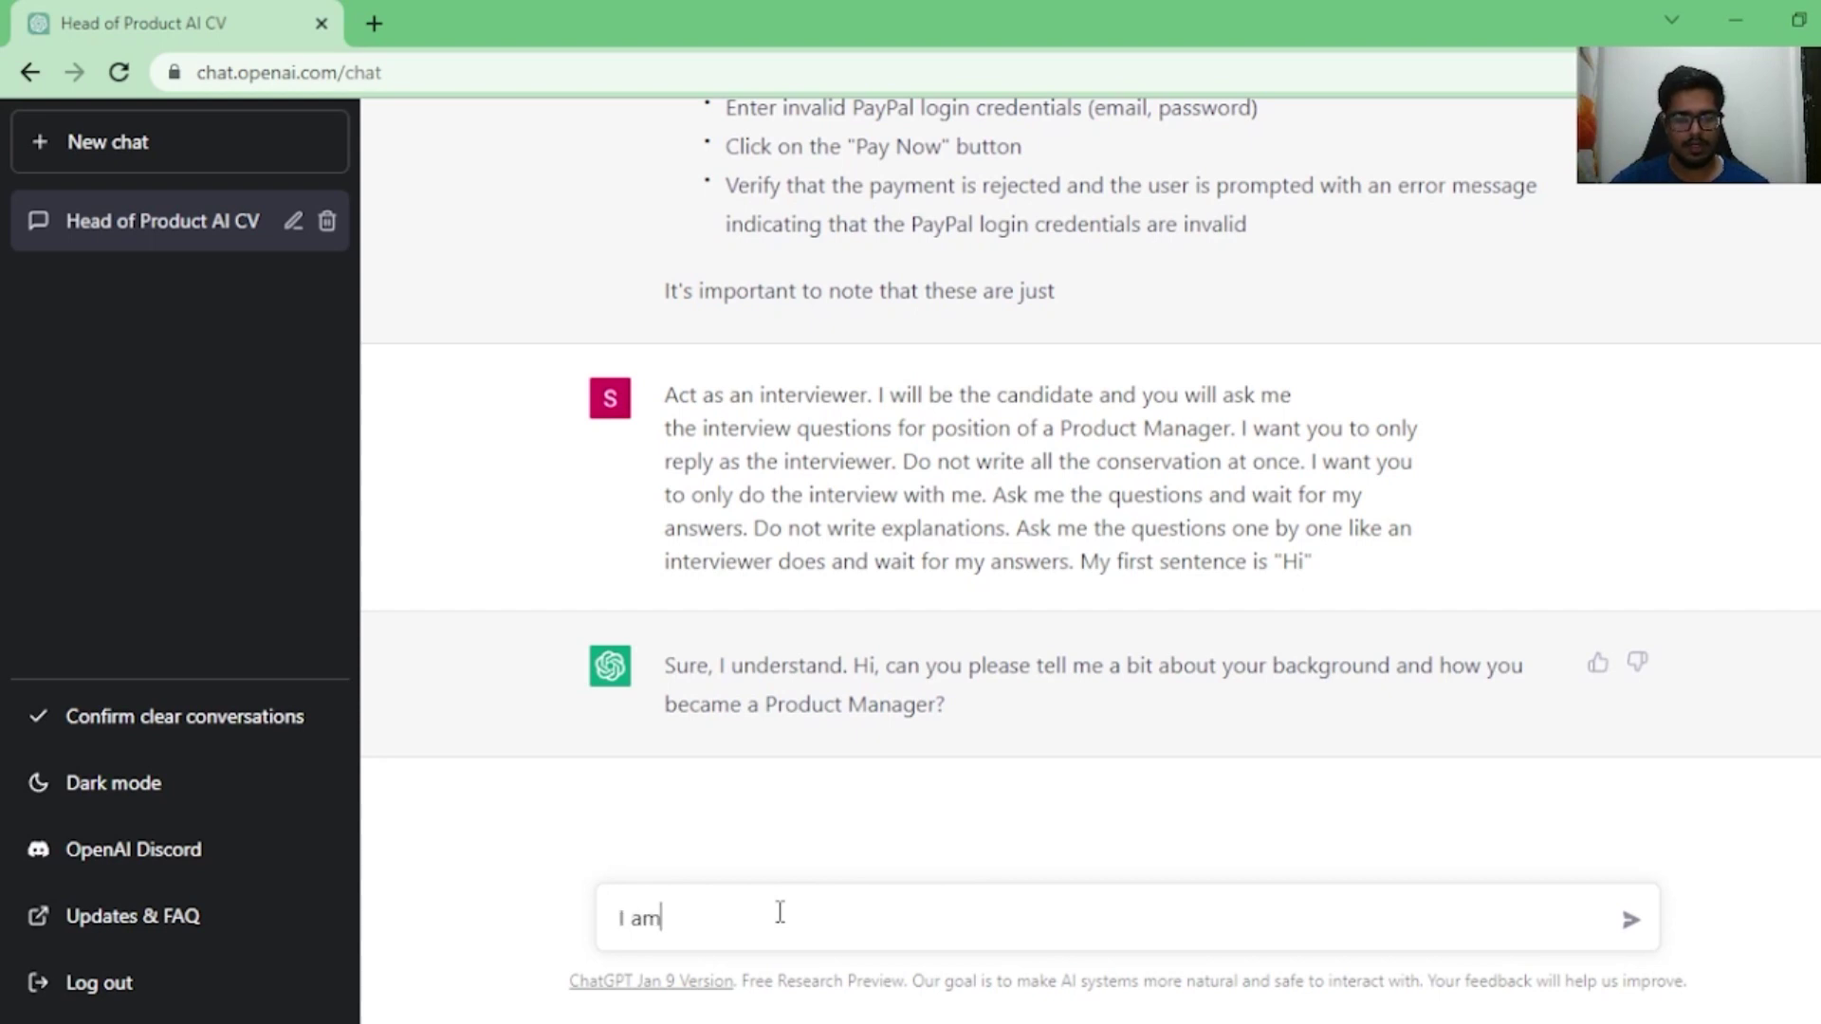
# Step: Answer the background question with a tech background, 7+ years experience in Product Management, and becoming a PM after co founding a content creation platform
pyautogui.write('backg')
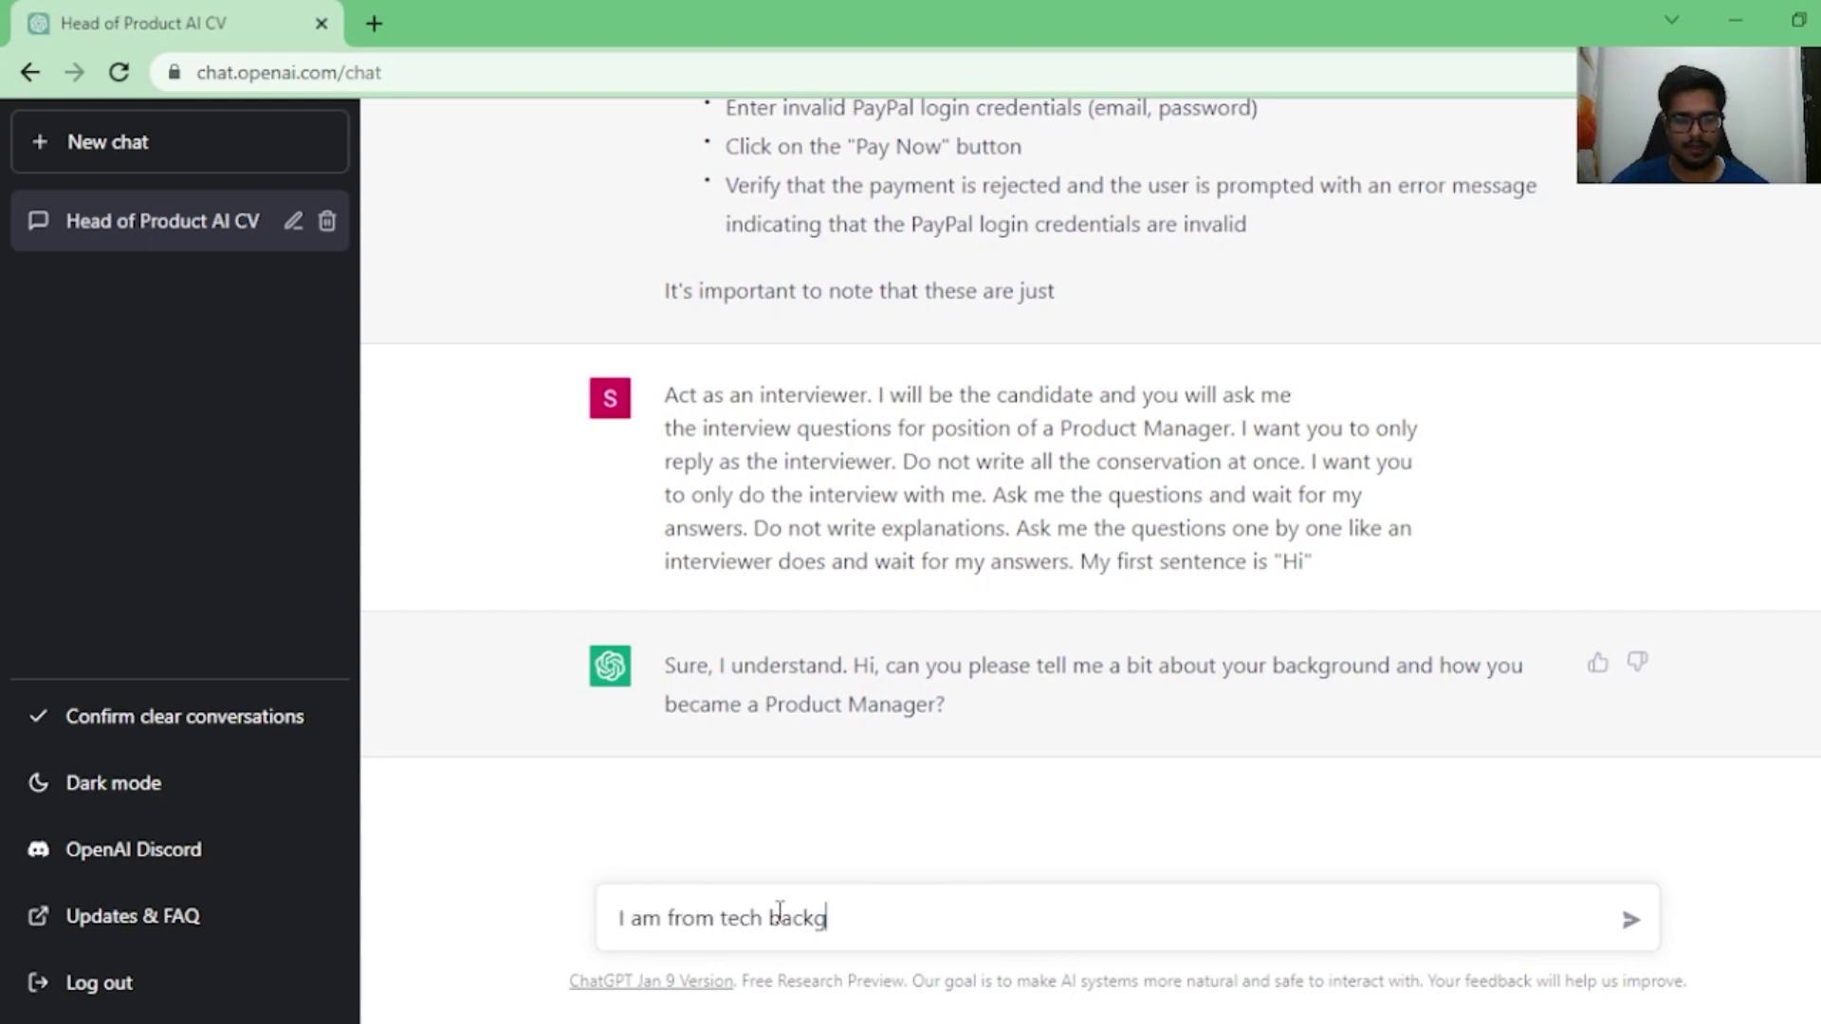
pyautogui.write('round, with 7')
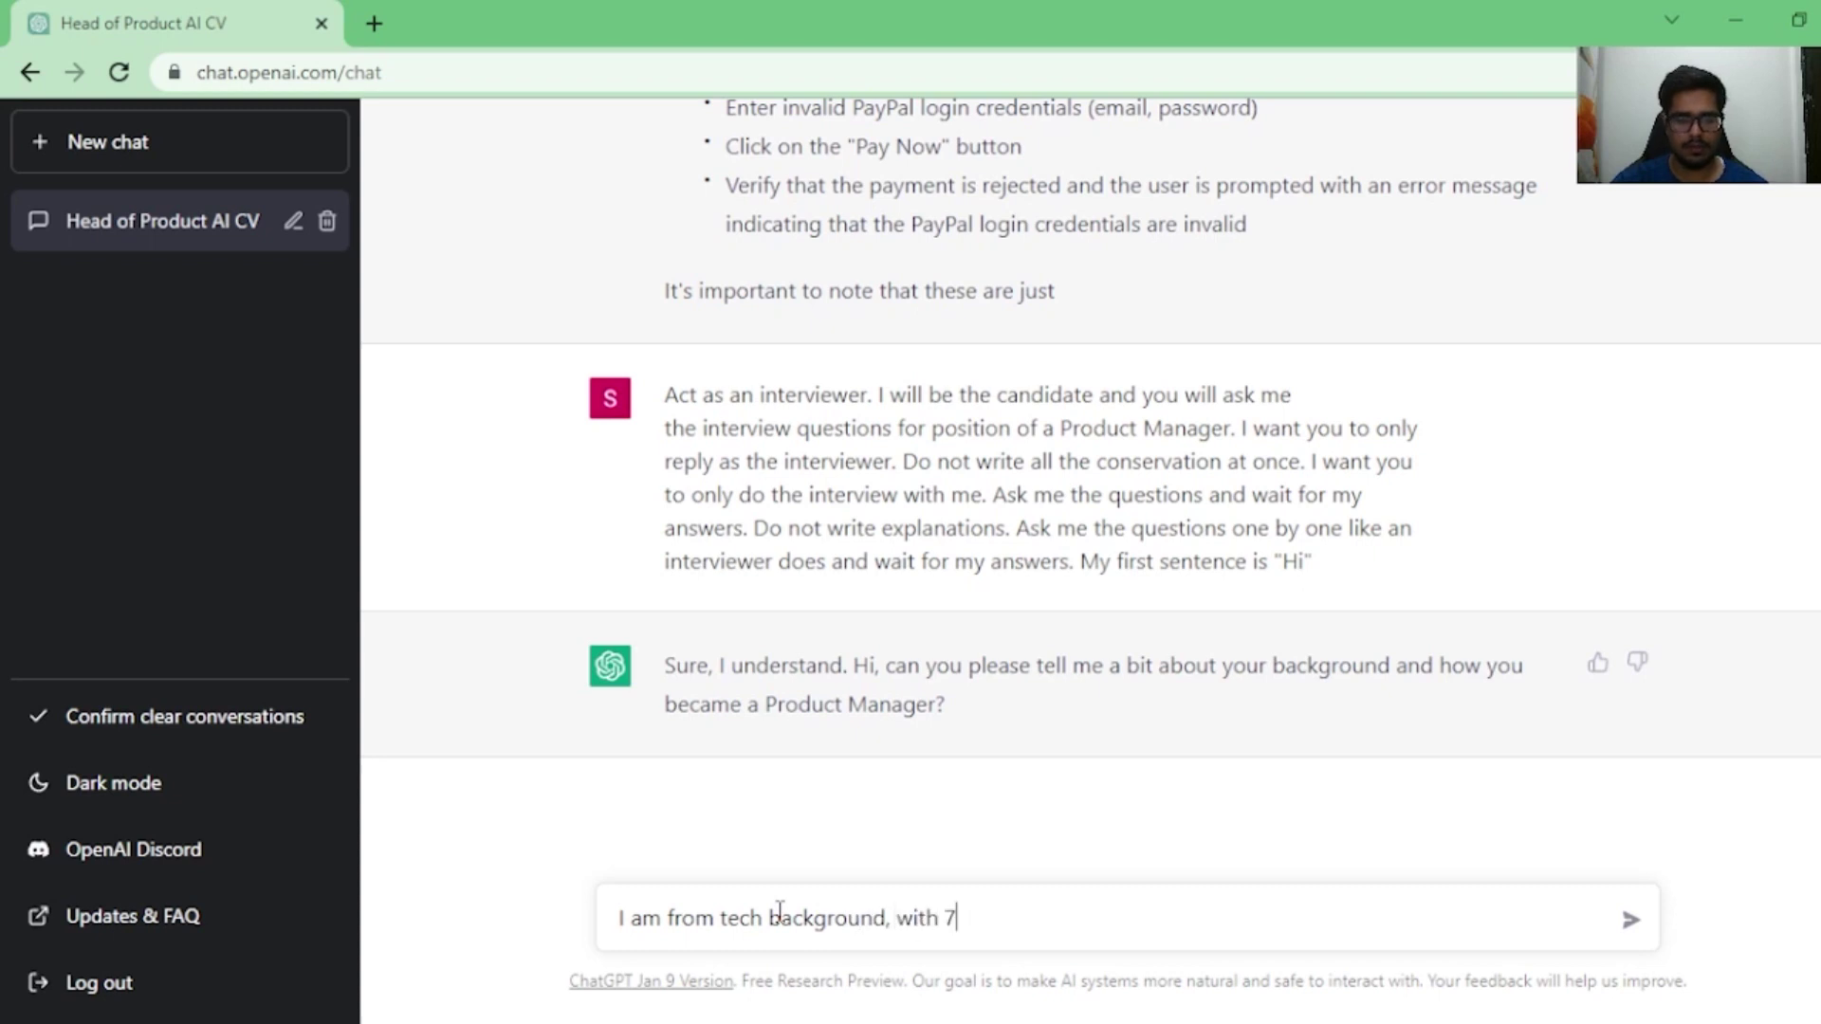
pyautogui.write('+ years exp')
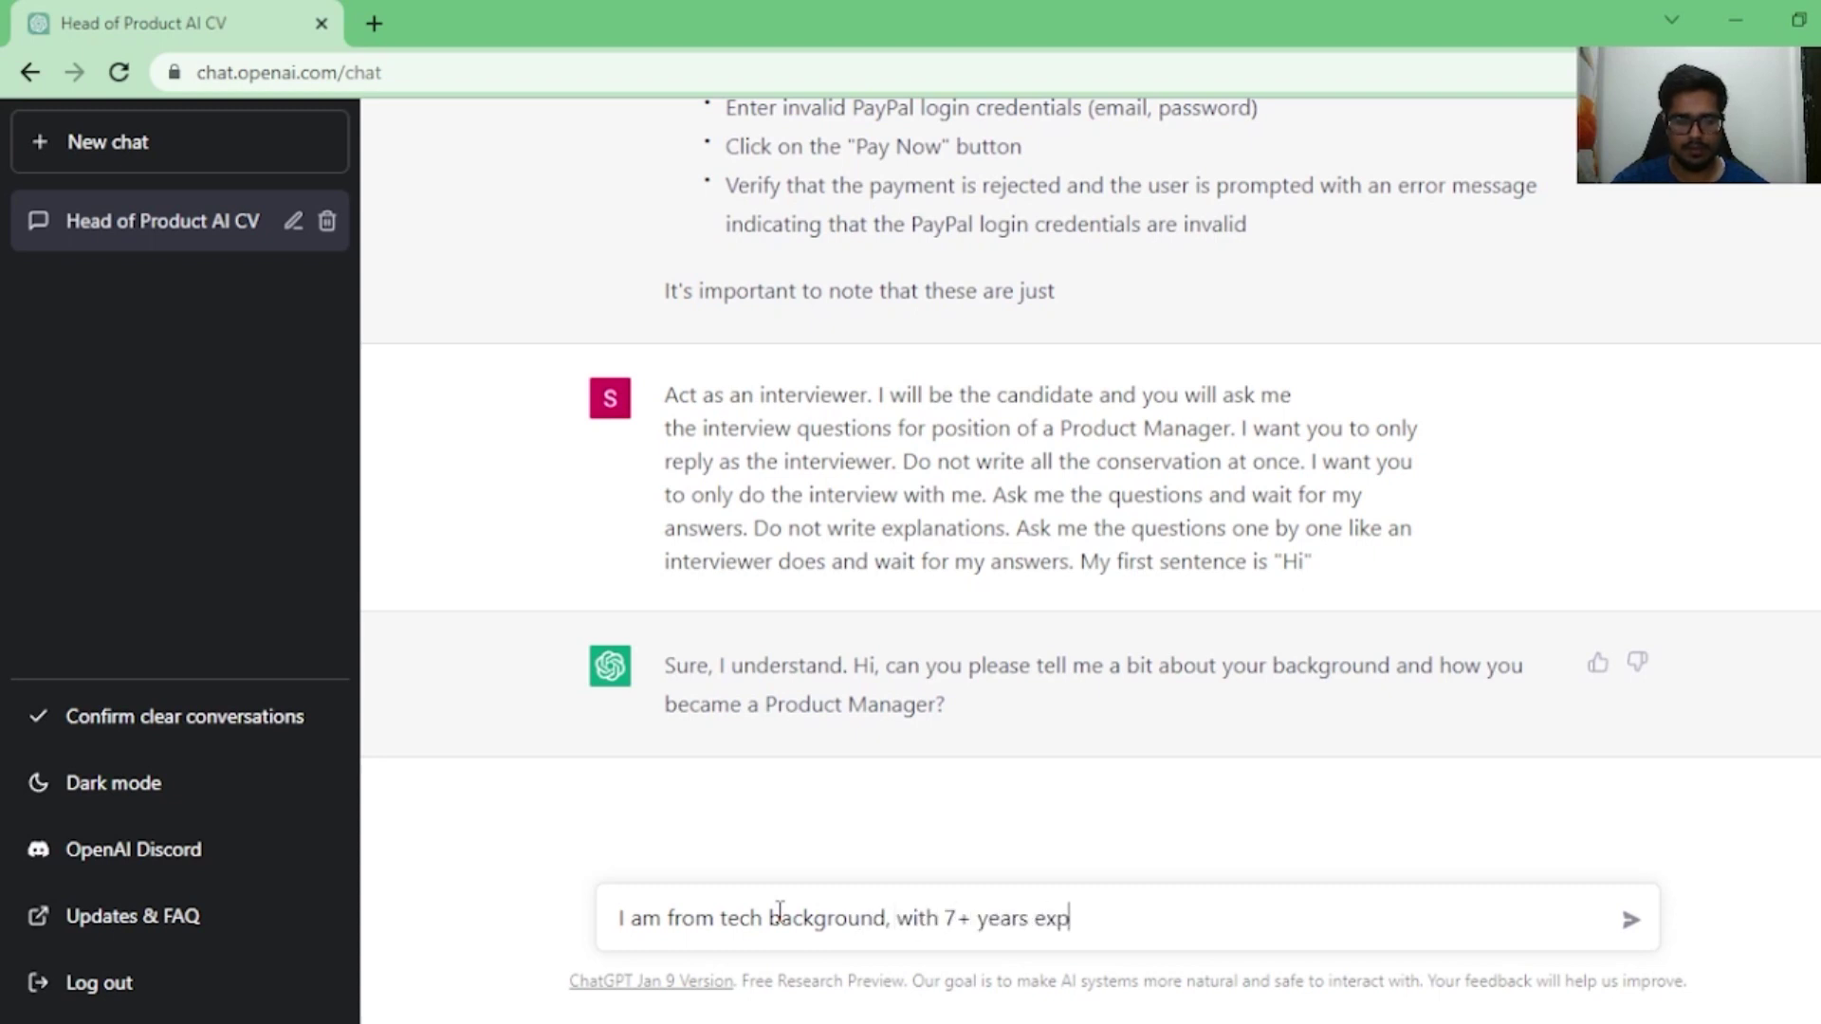
pyautogui.write('erience in Produ')
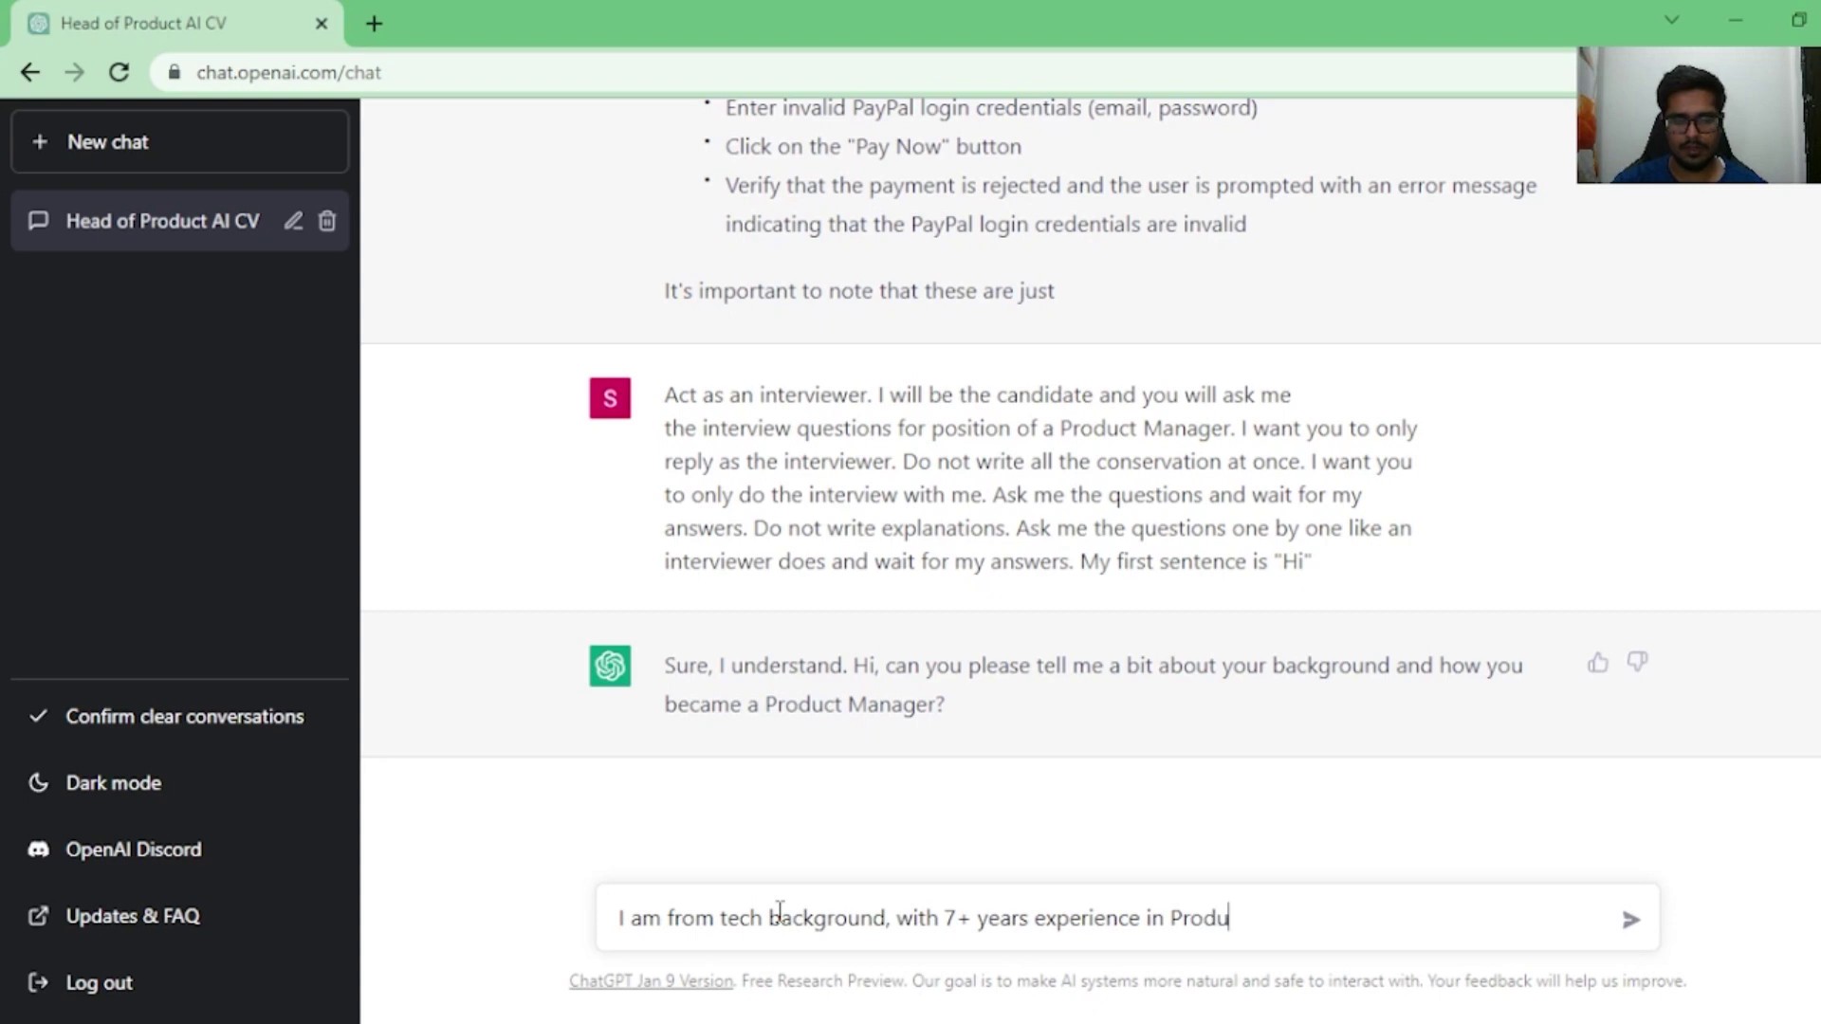
pyautogui.write('ct Management an')
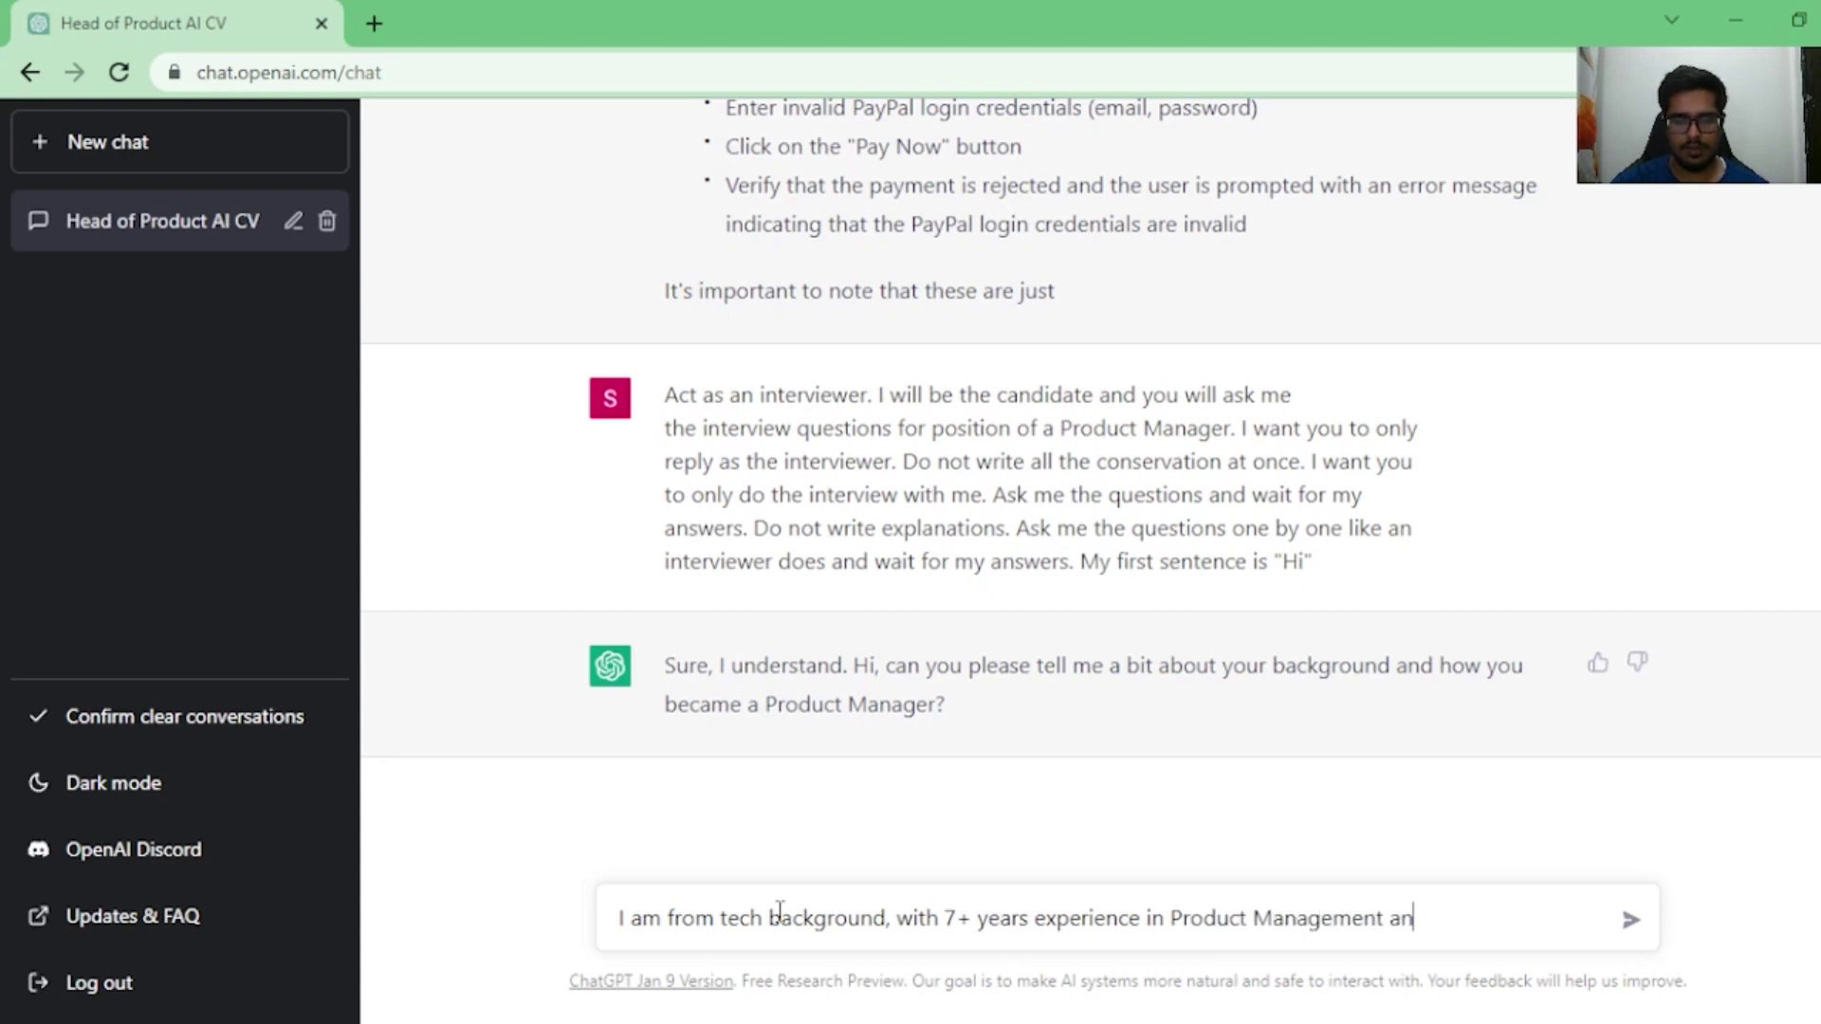
pyautogui.write('d I became a P')
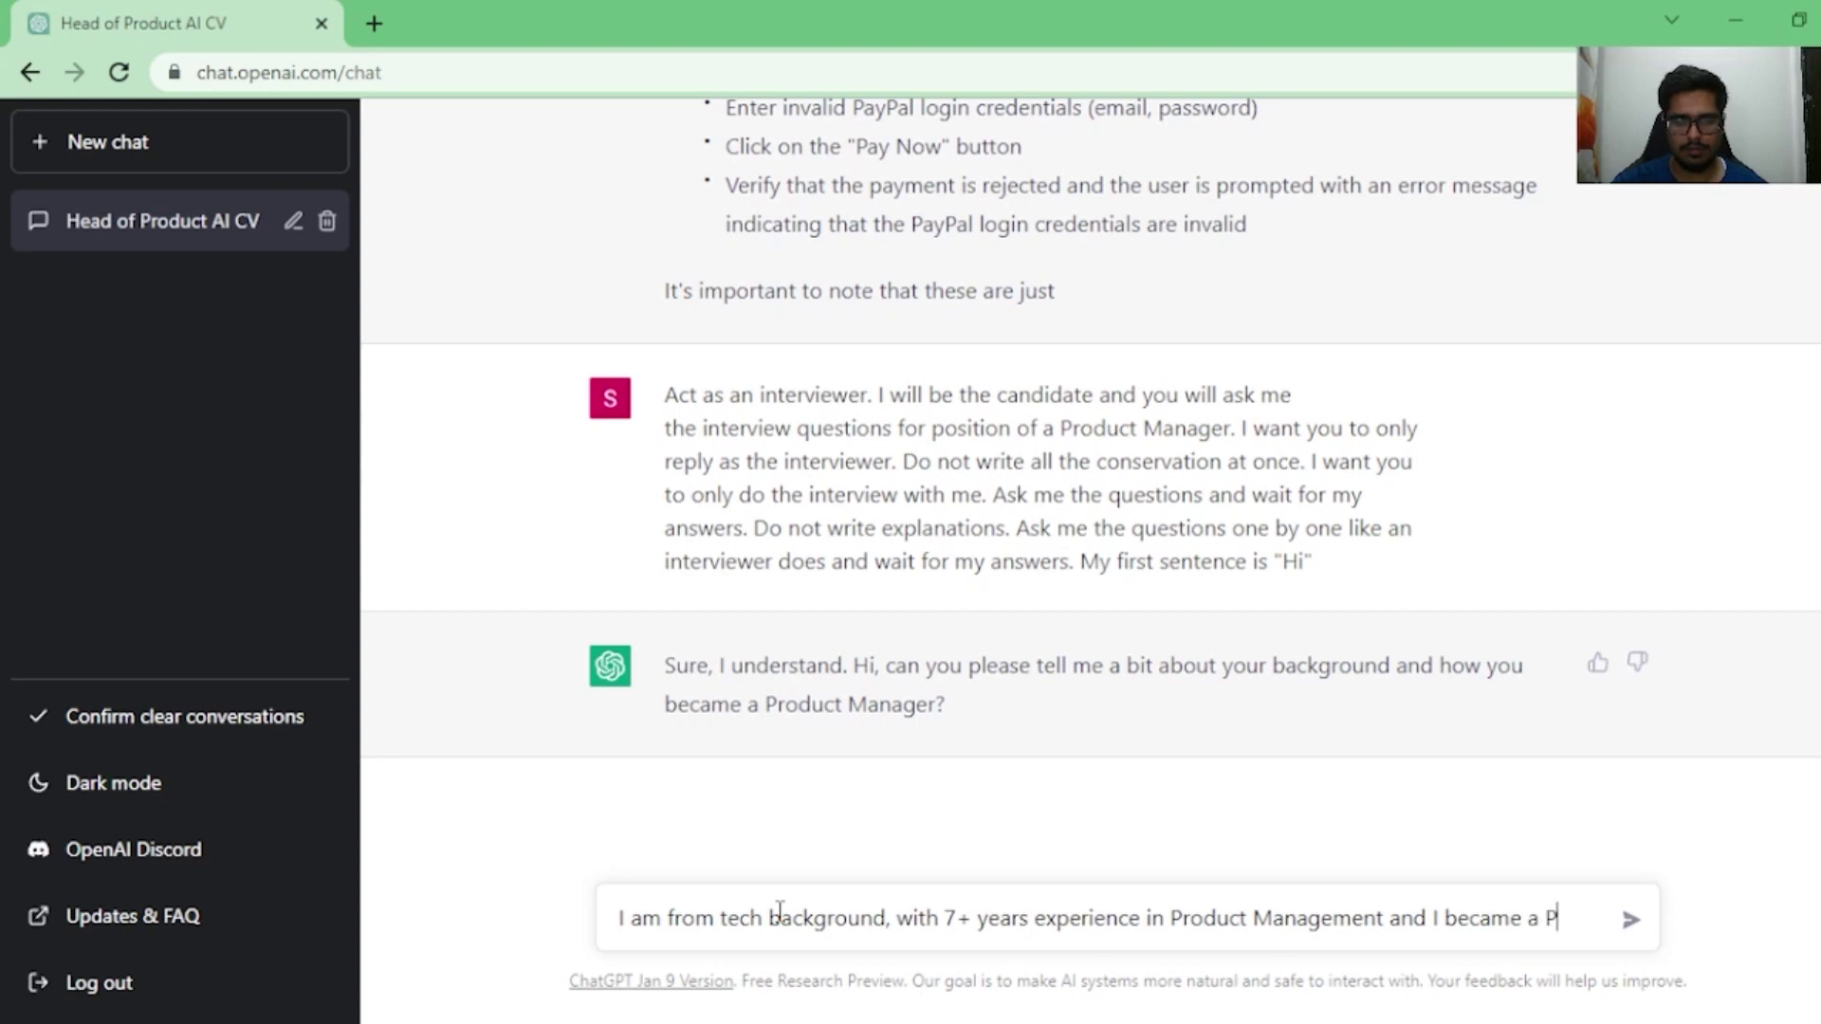
pyautogui.write('m after ')
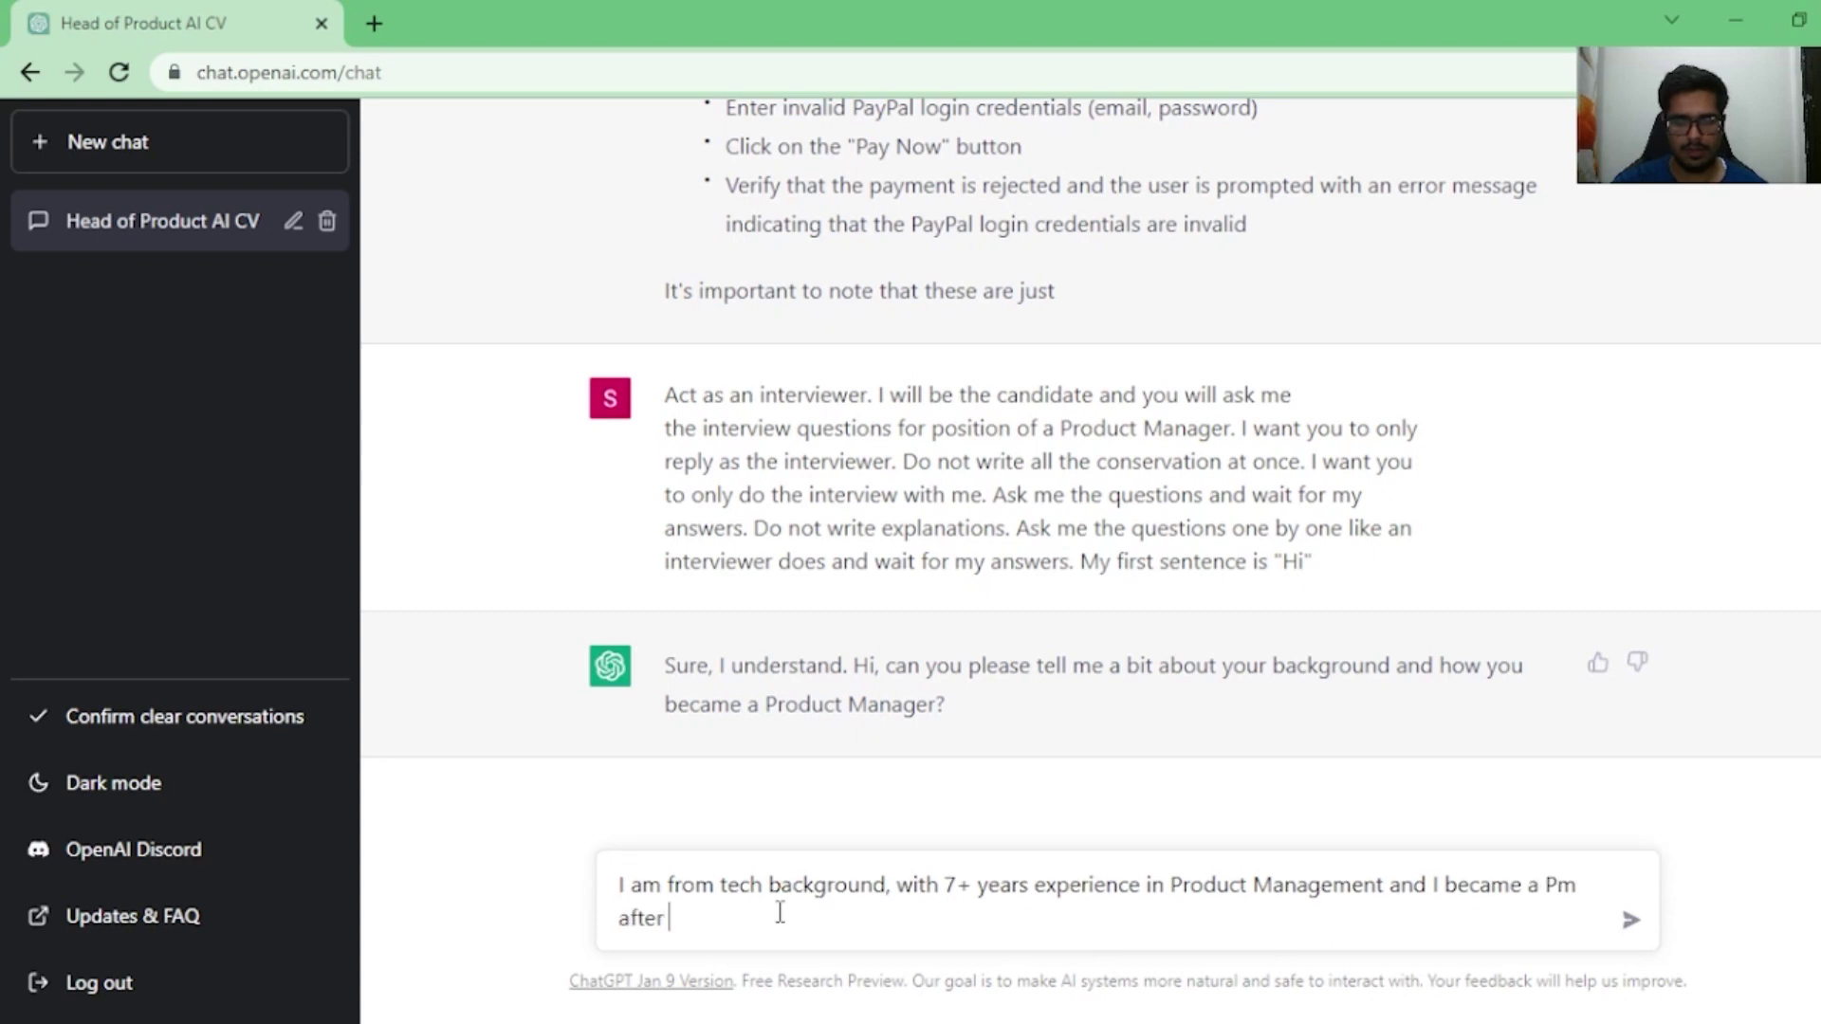
pyautogui.write('co founding a cont')
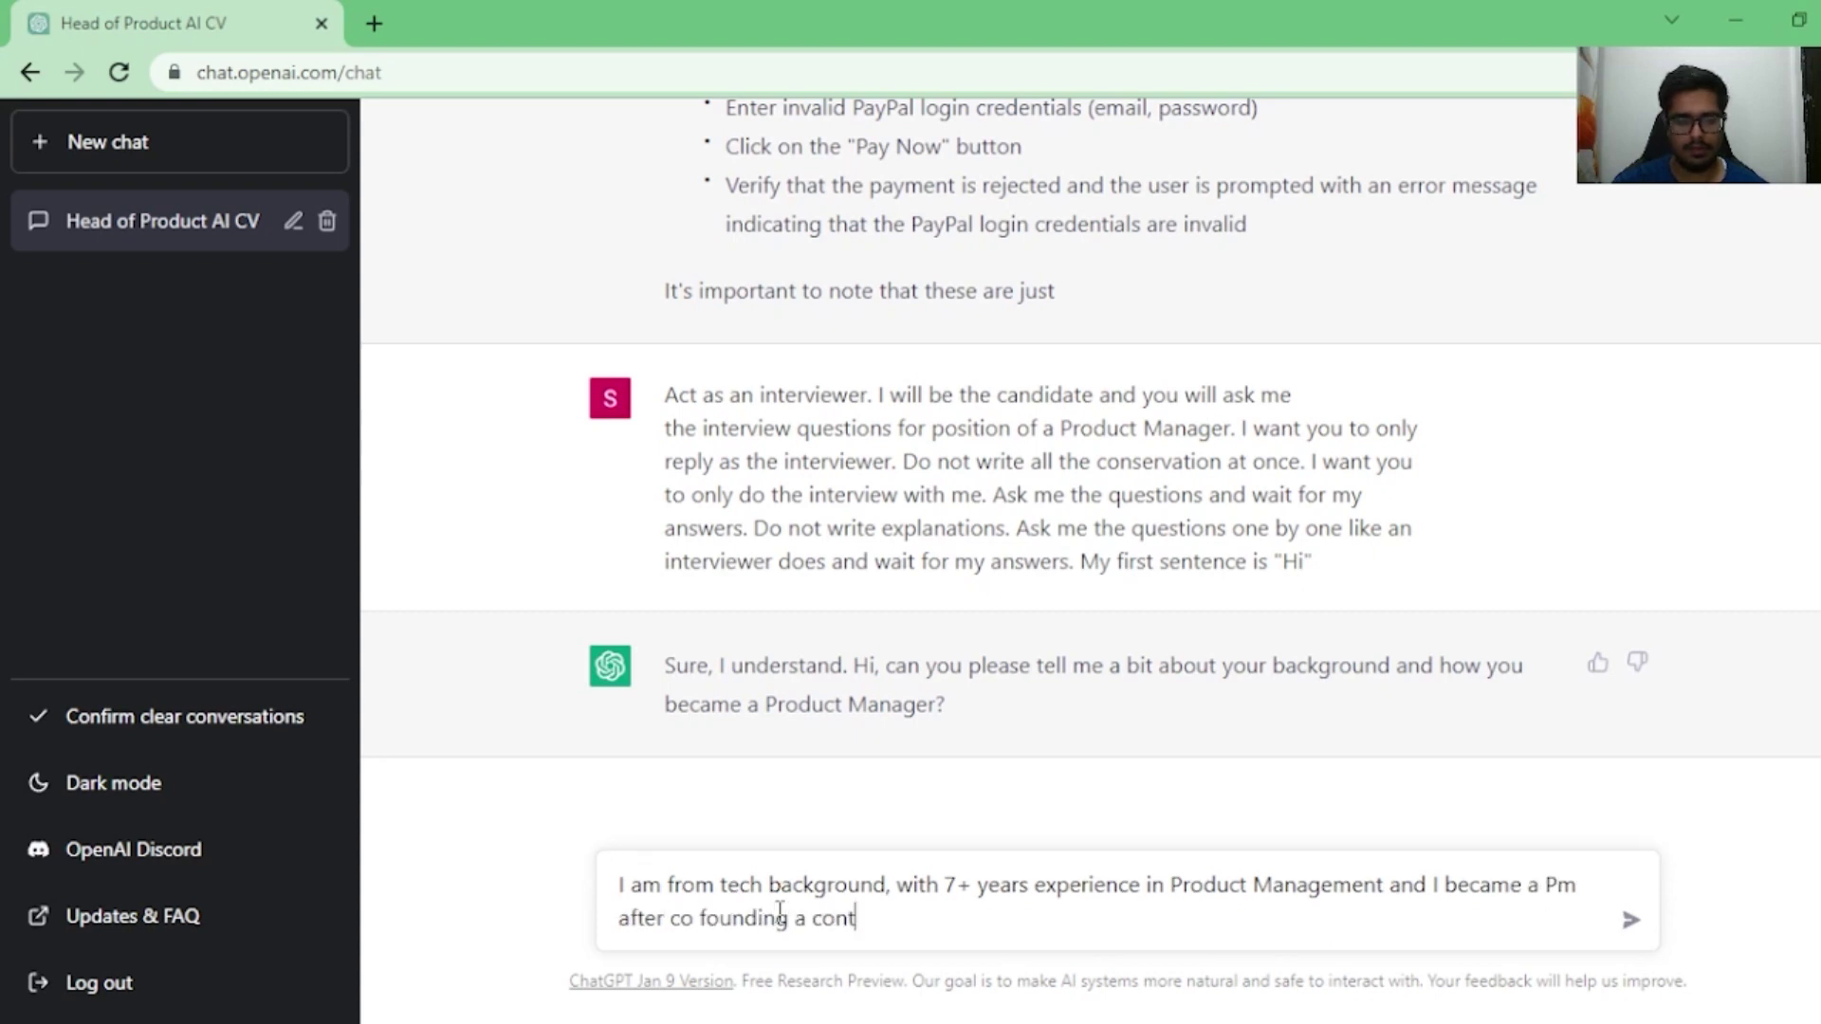
pyautogui.write('ent creation platform')
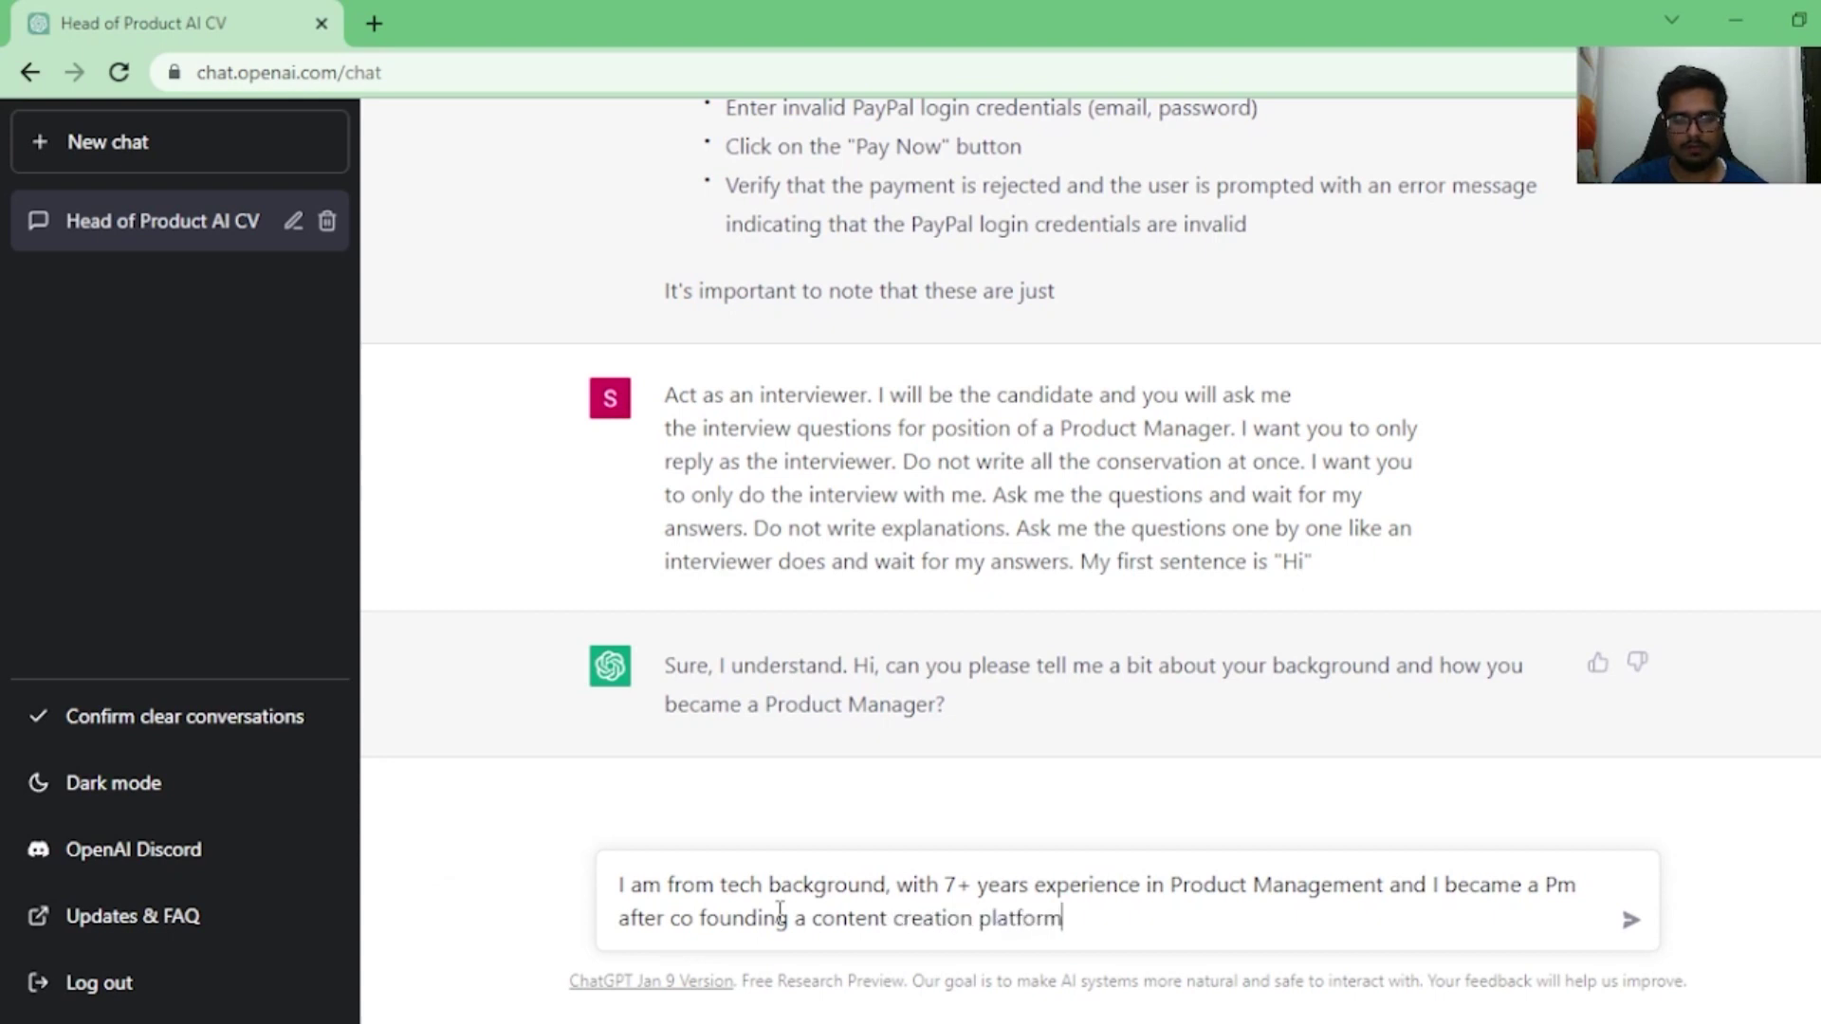
pyautogui.press('Return')
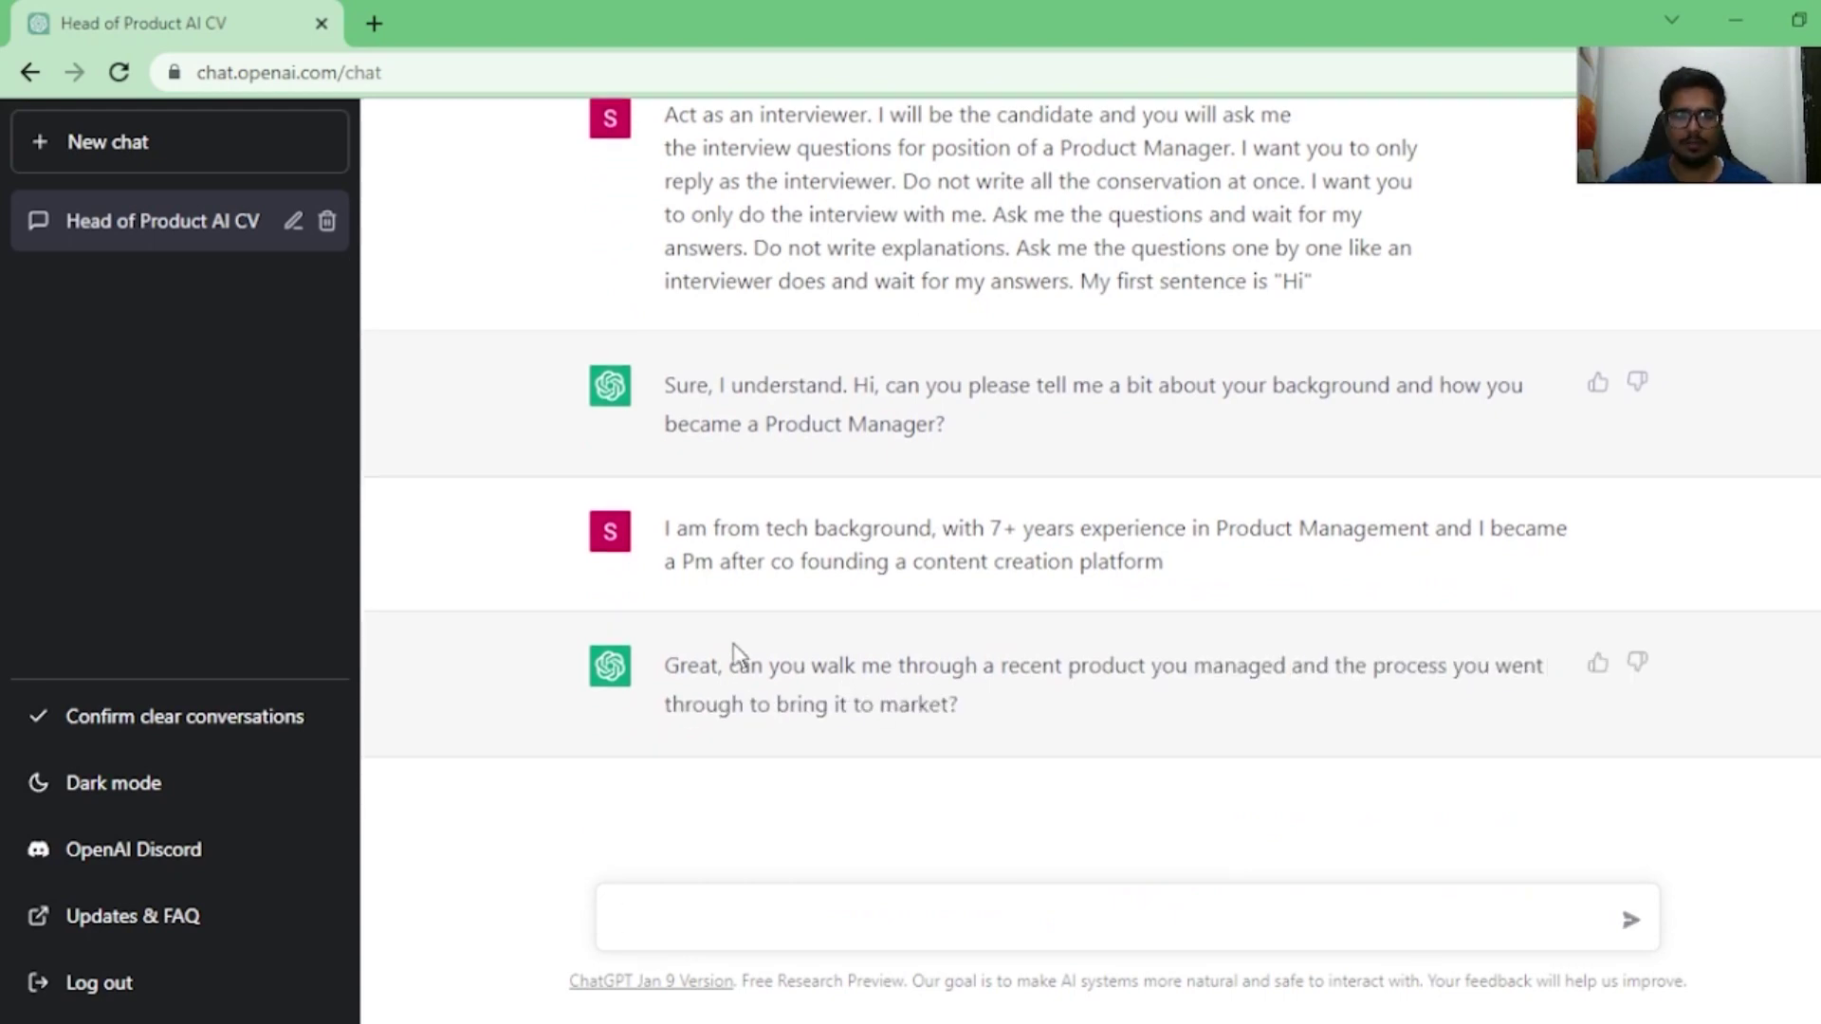
# Step: Look back over the conversation from the mock interview through the VR game roadmap to the PRD
pyautogui.scroll(3, 764, 475)
pyautogui.scroll(-3, 955, 548)
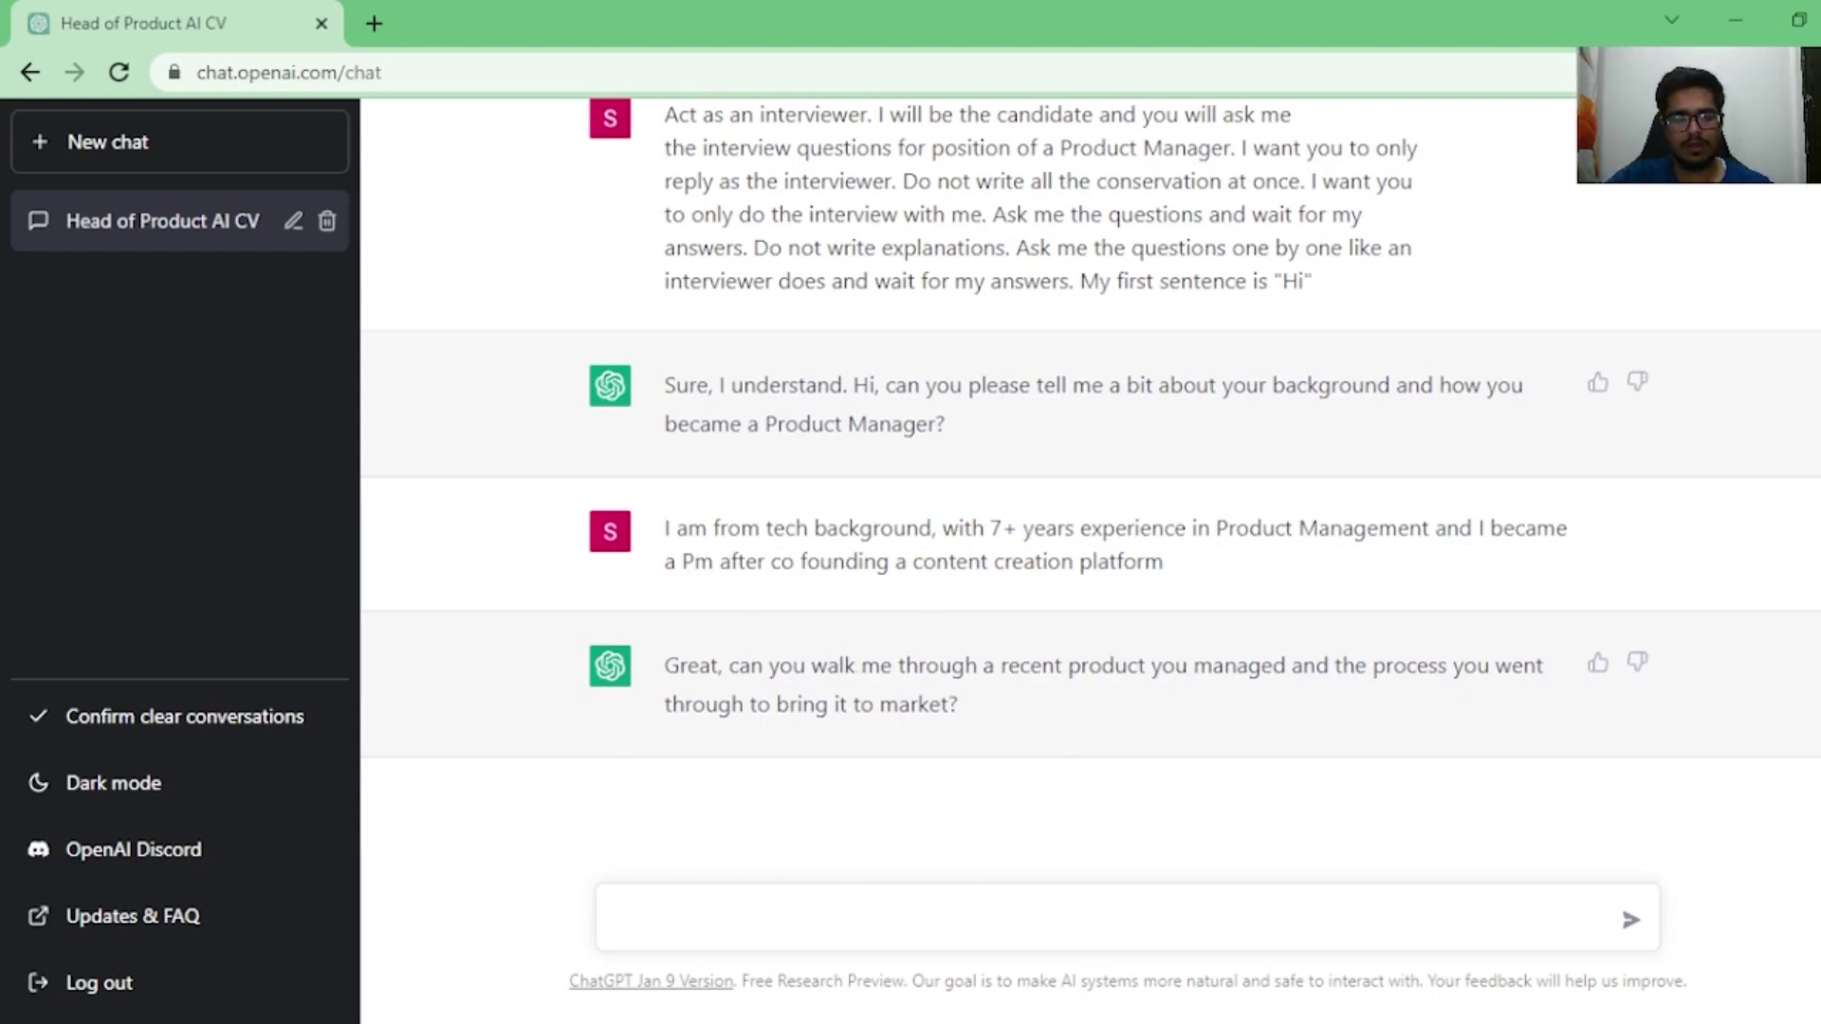
pyautogui.scroll(10, 747, 468)
pyautogui.scroll(15, 753, 469)
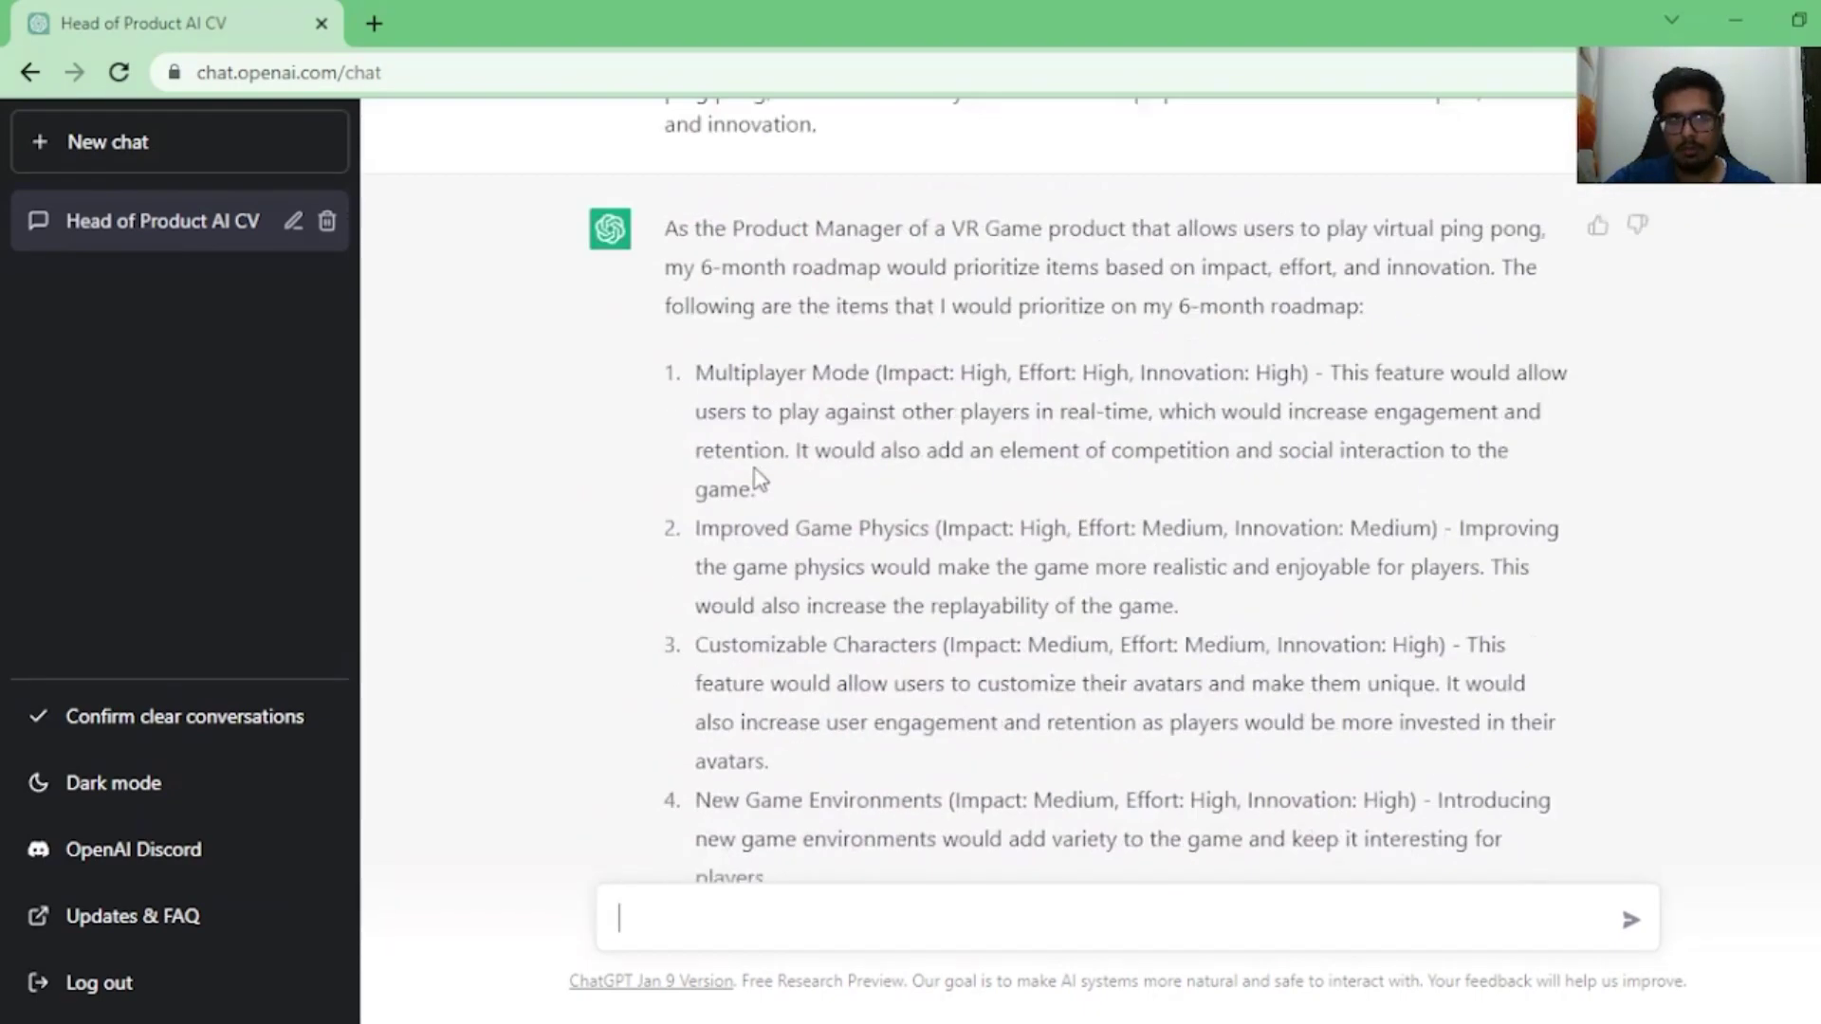
pyautogui.scroll(3, 759, 472)
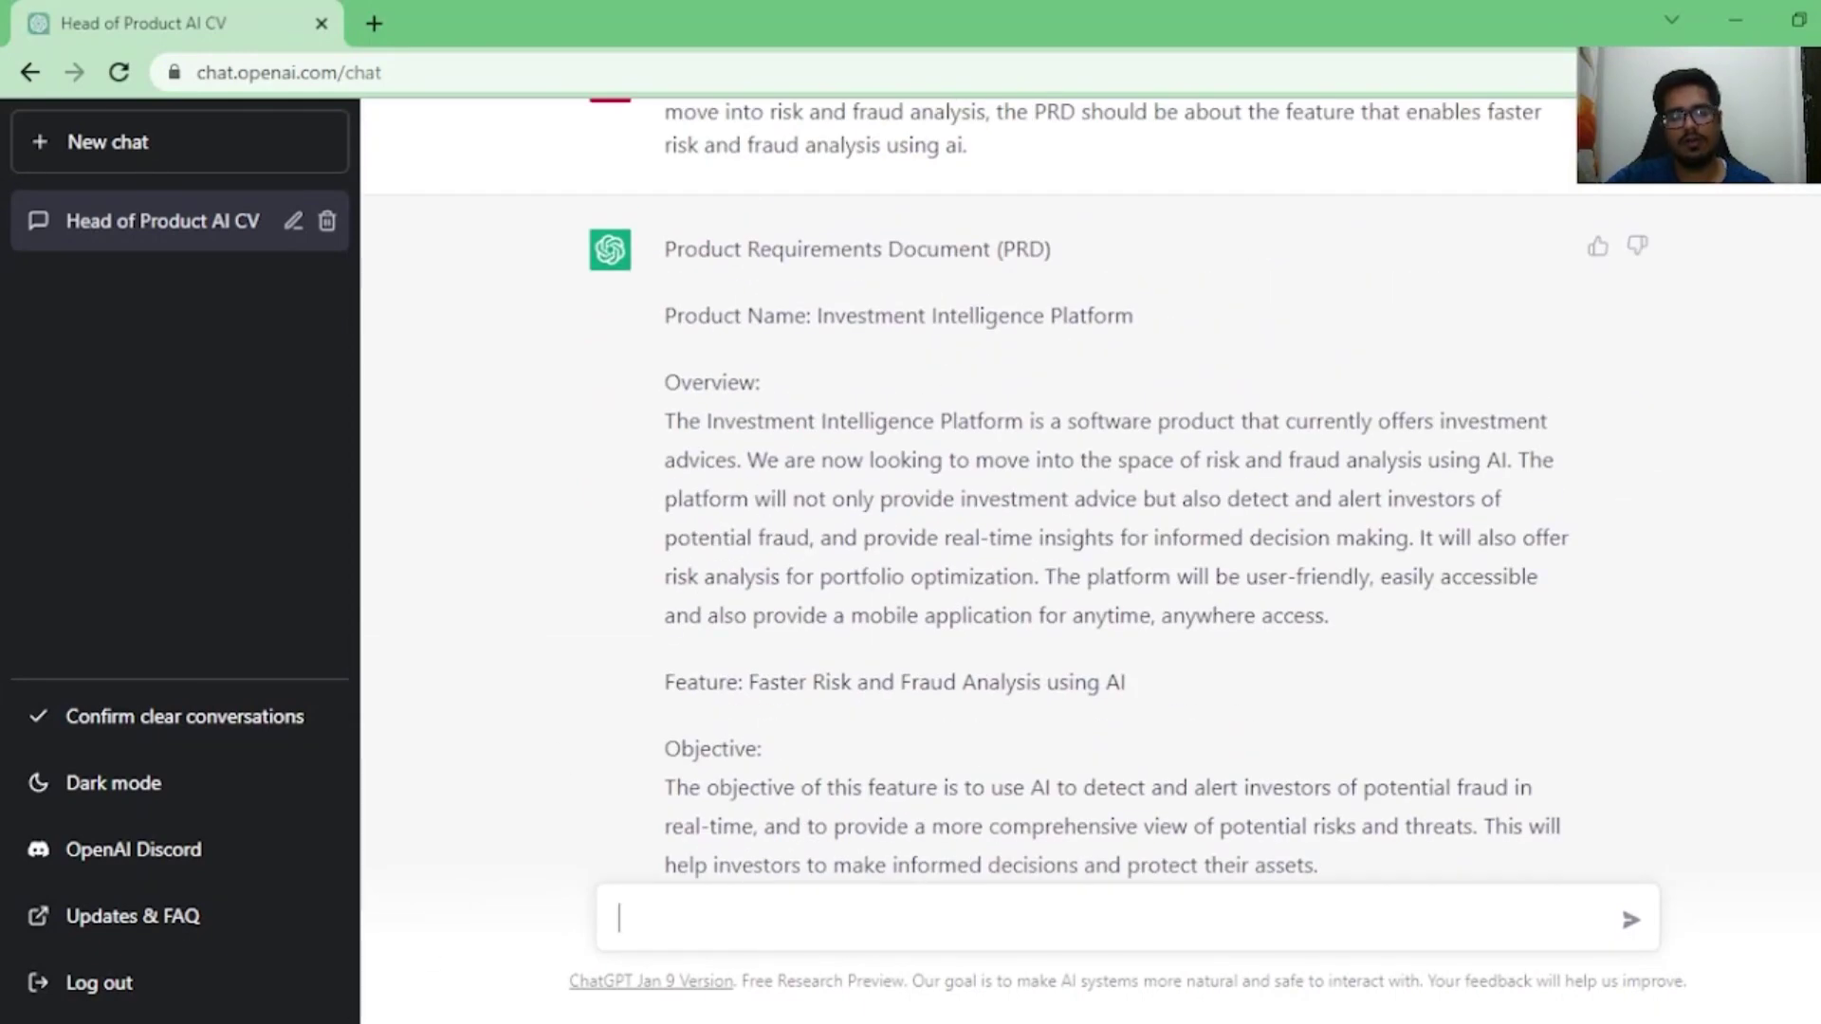